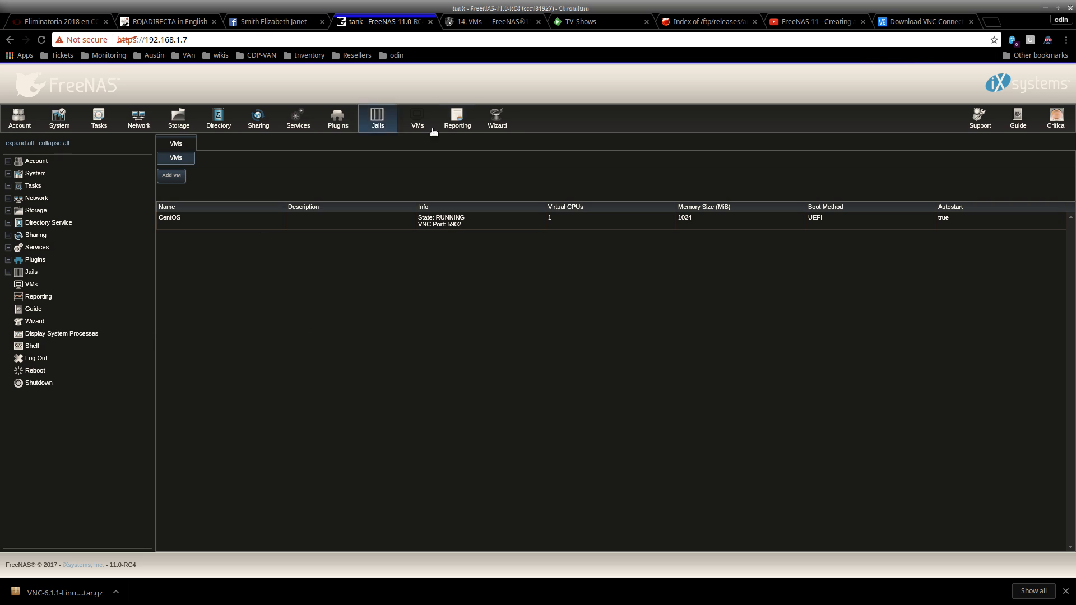
Step: Review the jails list, including the transmission_1 jail, and return to the virtual machines list
{"action": "left_click", "coordinate": [377, 118]}
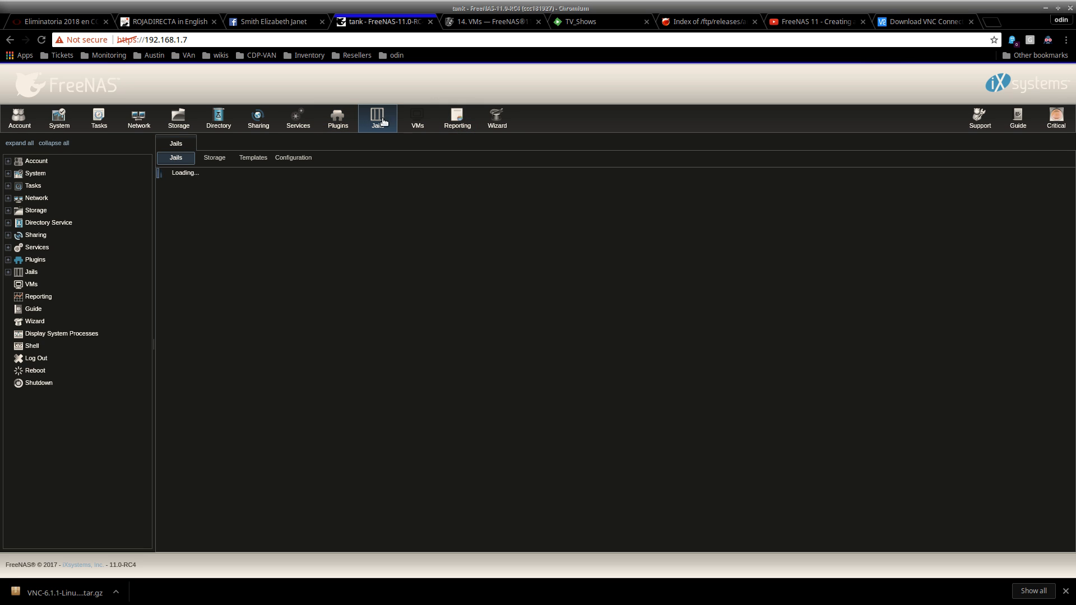
{"action": "left_click", "coordinate": [418, 120]}
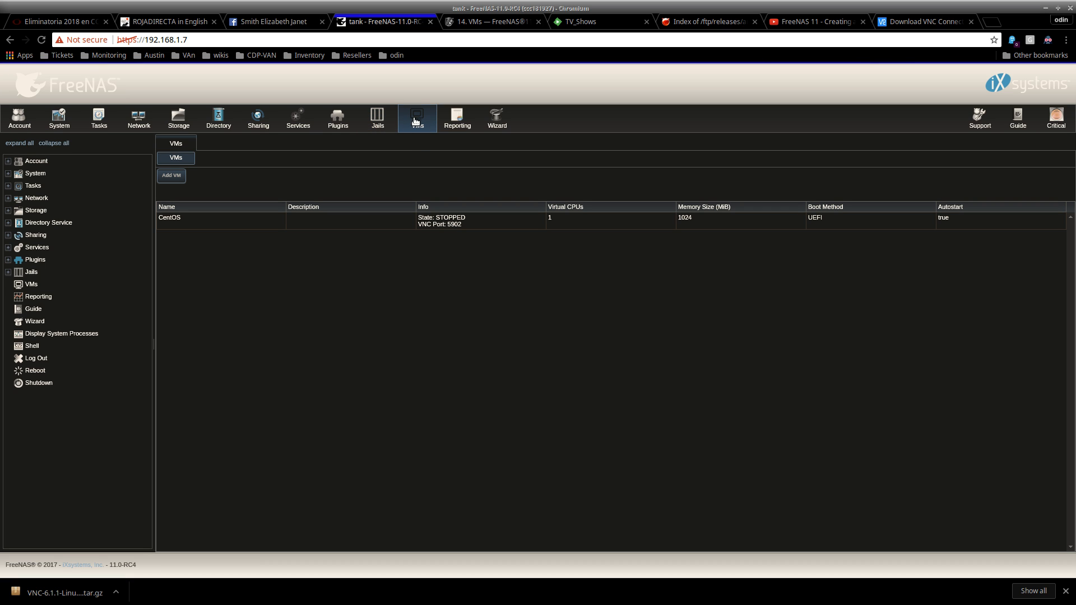
{"action": "left_click", "coordinate": [382, 118]}
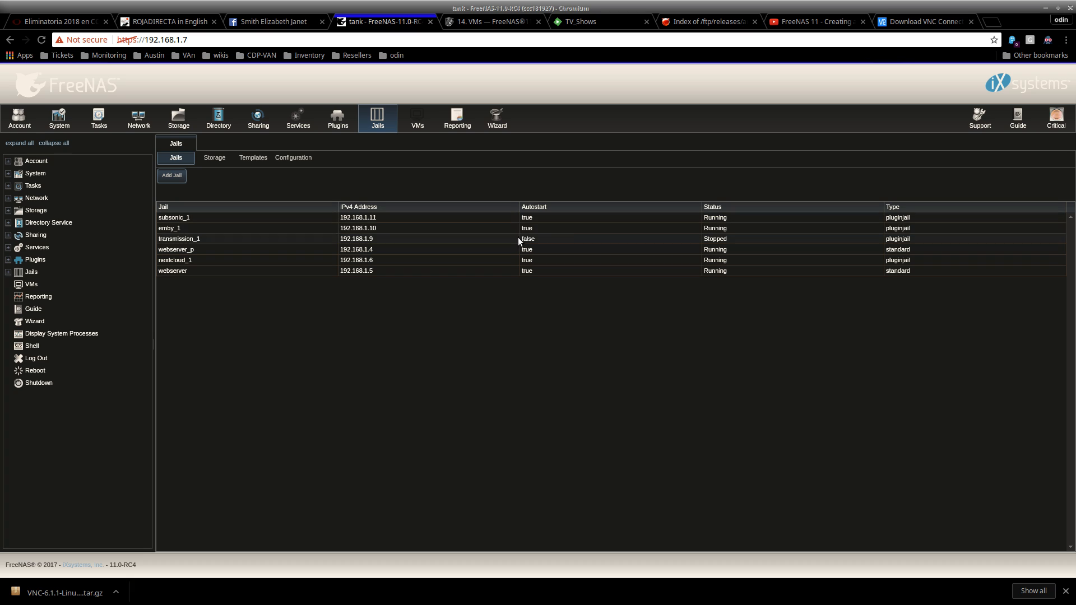
{"action": "left_click", "coordinate": [719, 239]}
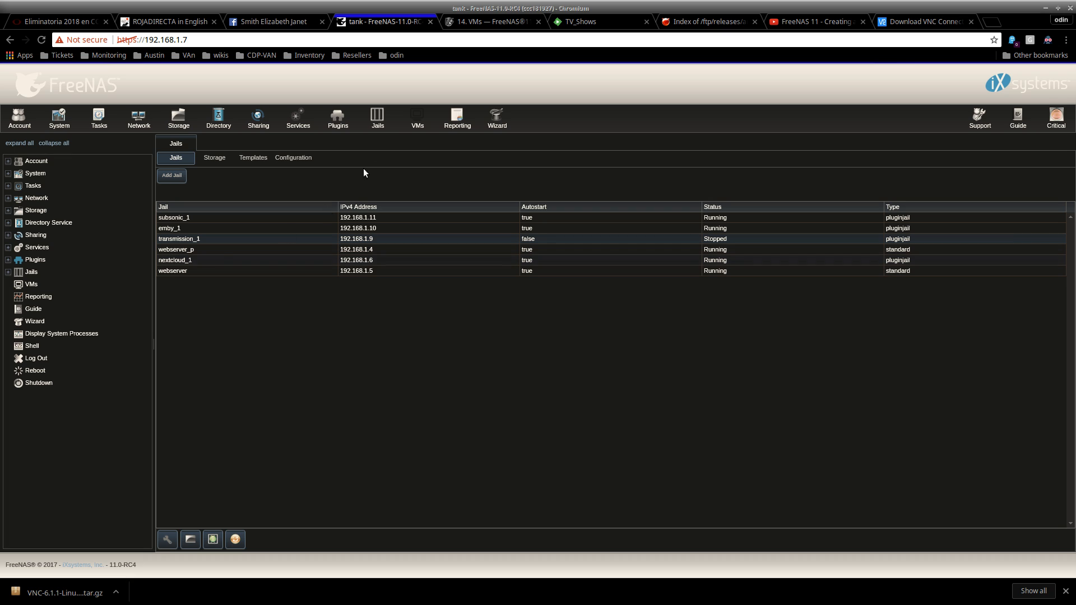
{"action": "left_click", "coordinate": [417, 119]}
{"action": "left_click", "coordinate": [404, 120]}
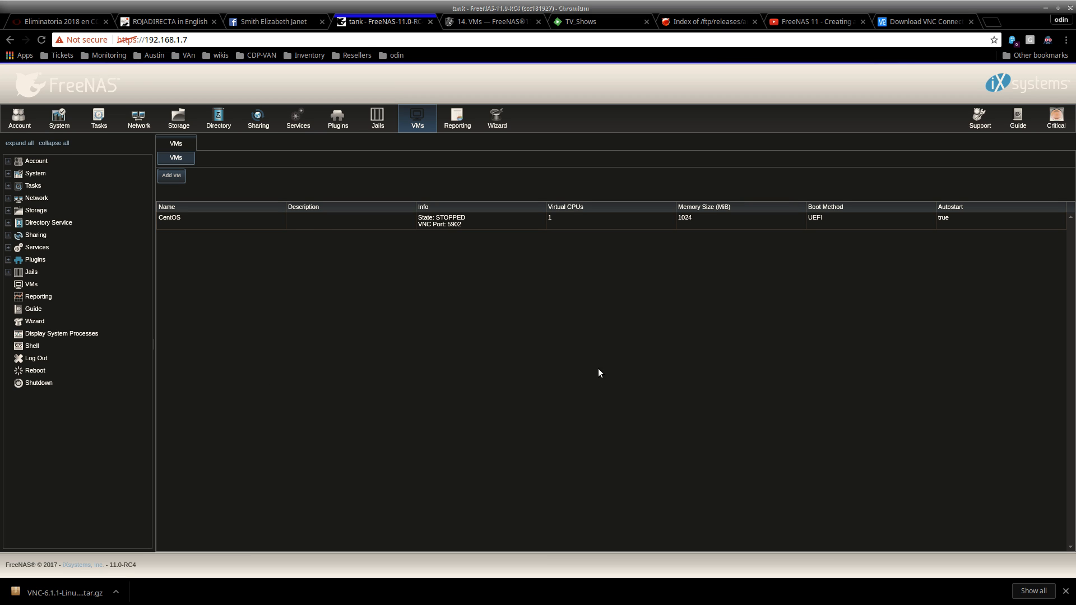
{"action": "left_click", "coordinate": [171, 175]}
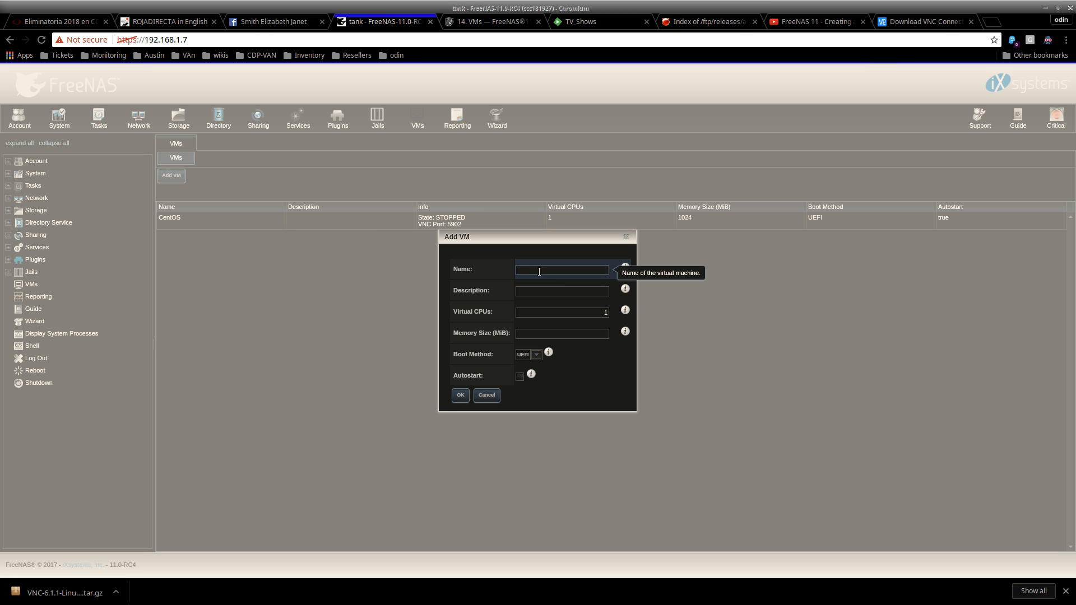
{"action": "type", "text": "De"}
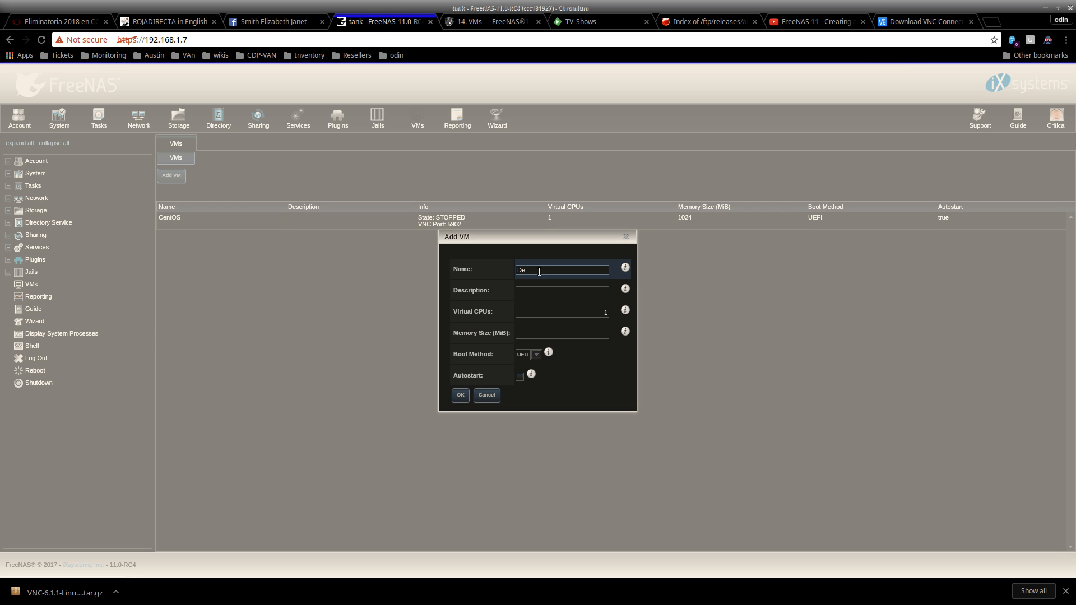
{"action": "type", "text": "bian"}
{"action": "left_click", "coordinate": [546, 289]}
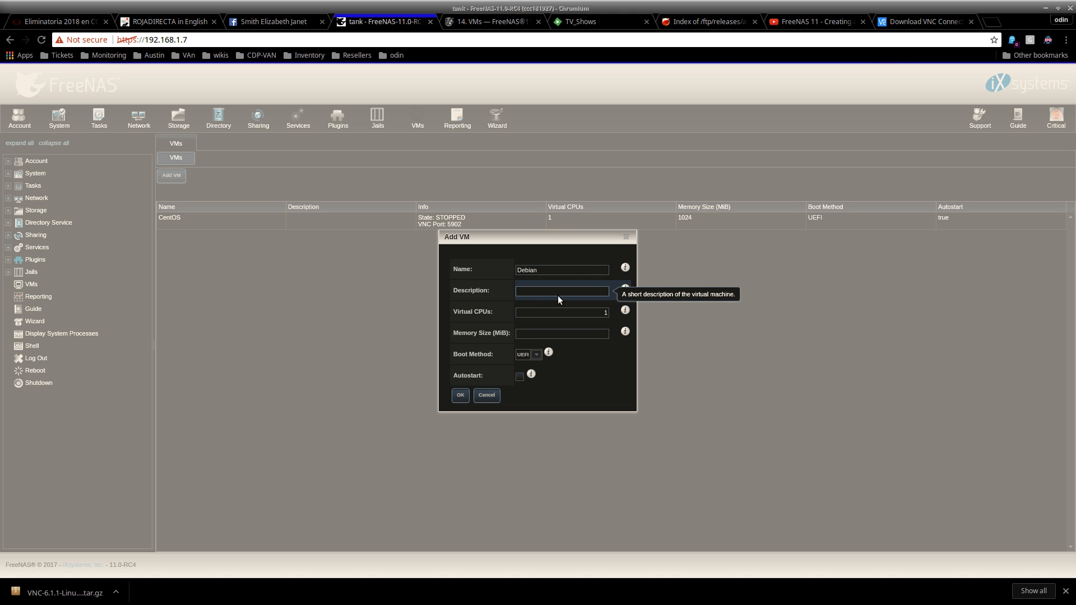
{"action": "double_click", "coordinate": [604, 313]}
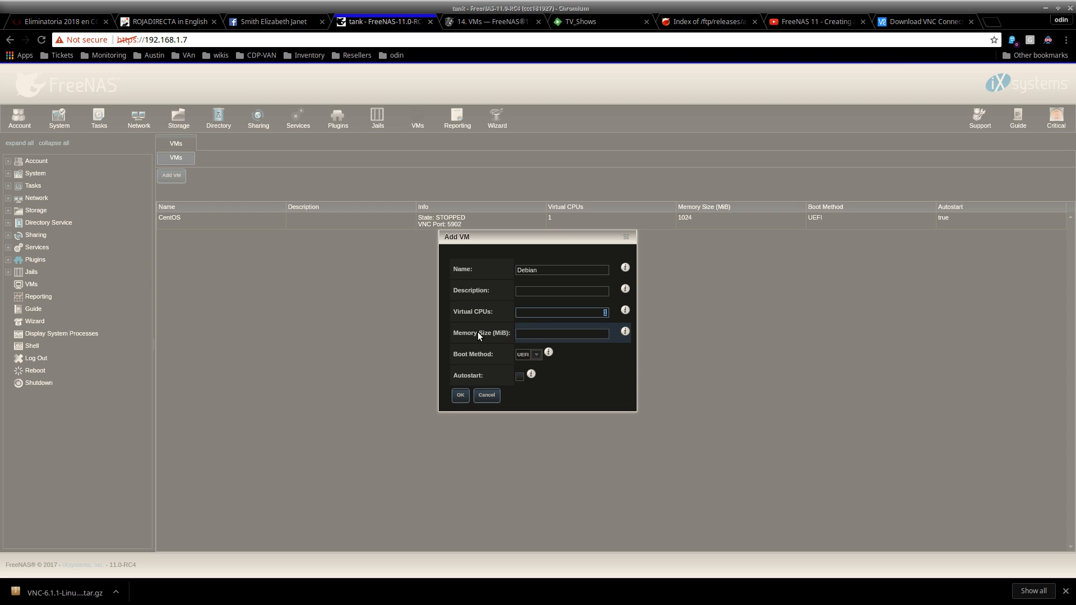
{"action": "left_click", "coordinate": [569, 336]}
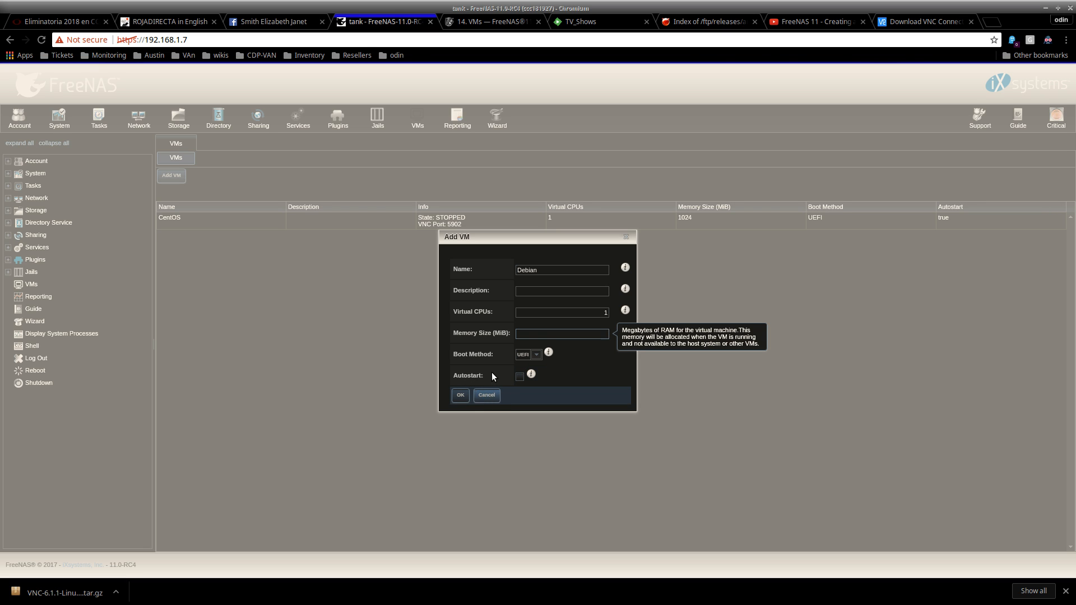
{"action": "left_click", "coordinate": [487, 395]}
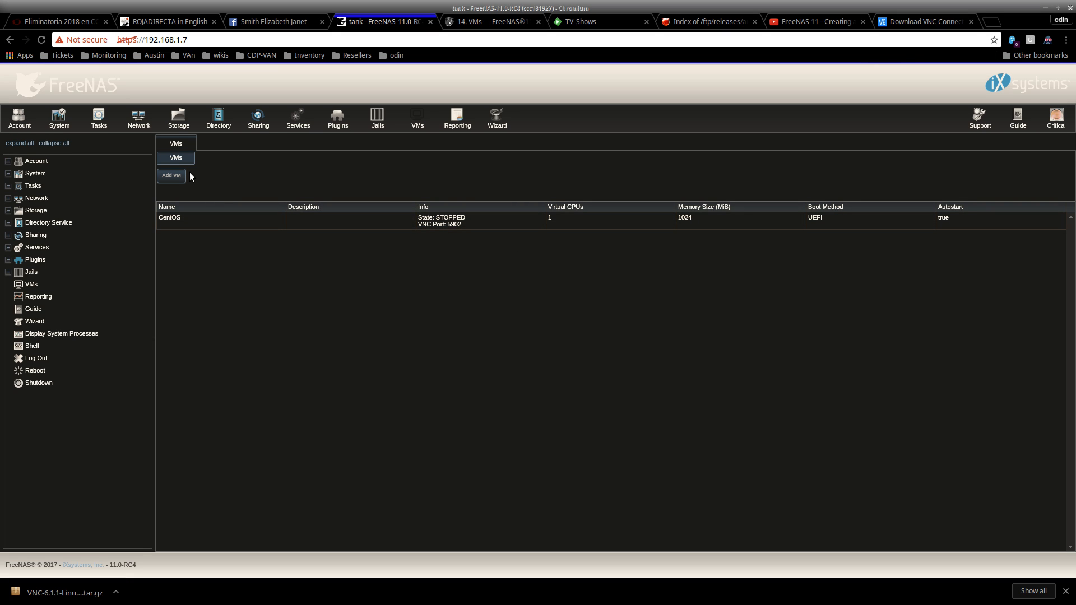
Step: Open the CentOS virtual machine's devices and set its VNC device's port to 5902
{"action": "left_click", "coordinate": [255, 218]}
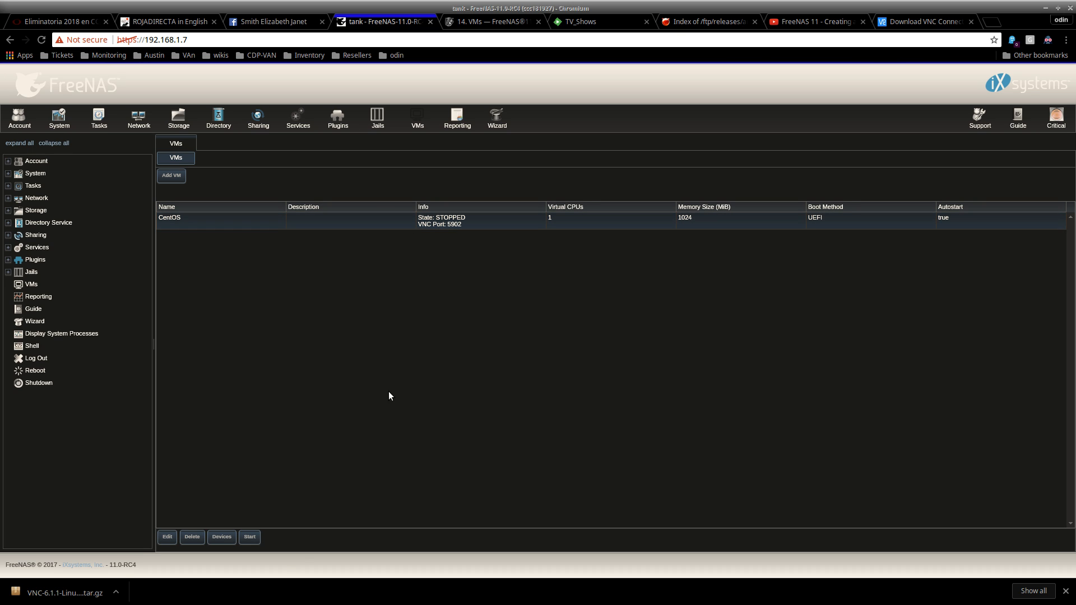
{"action": "left_click", "coordinate": [223, 541]}
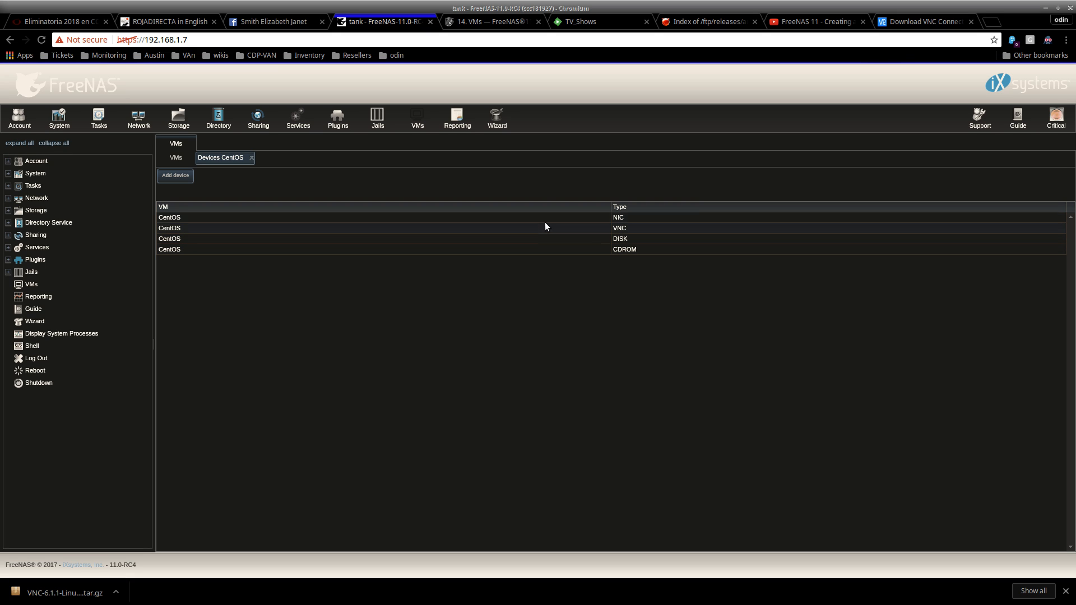
{"action": "left_click", "coordinate": [512, 228]}
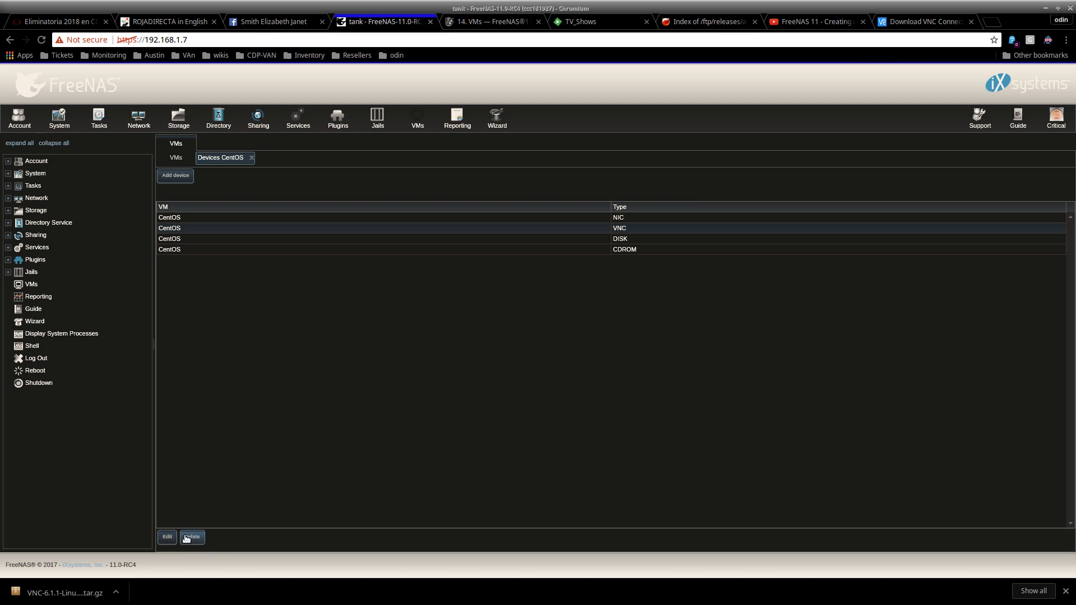
{"action": "left_click", "coordinate": [167, 537]}
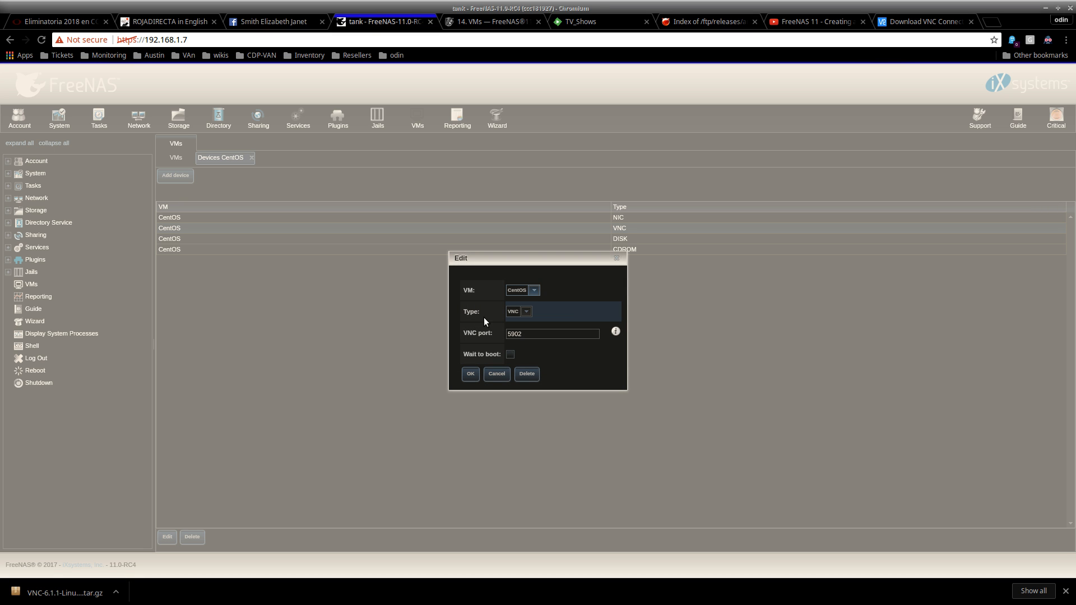
{"action": "left_click", "coordinate": [526, 312]}
{"action": "left_click", "coordinate": [527, 313]}
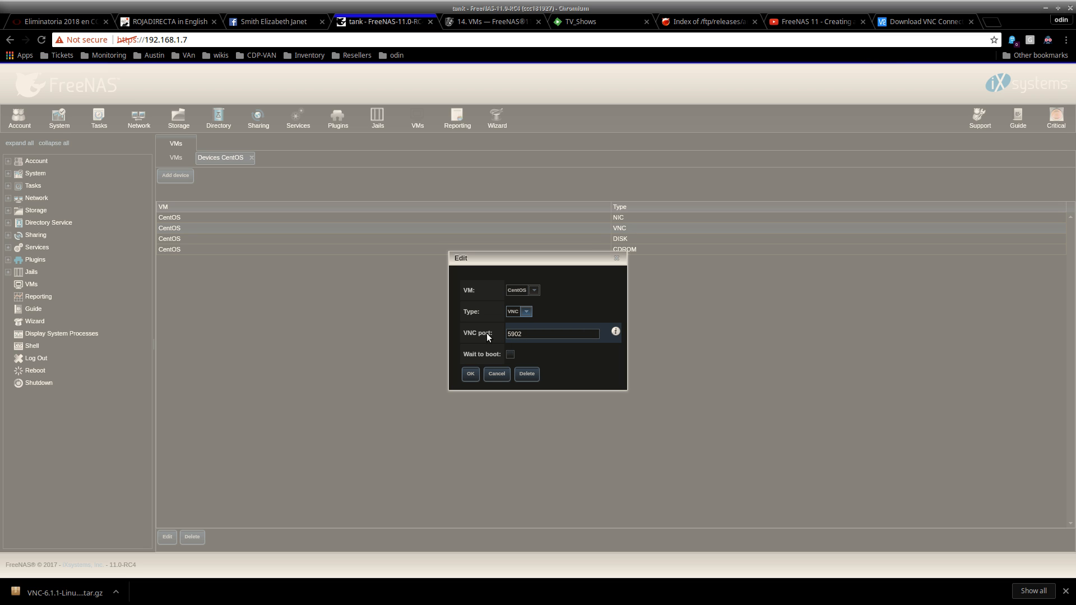
{"action": "left_click_drag", "start_coordinate": [524, 333], "coordinate": [514, 333]}
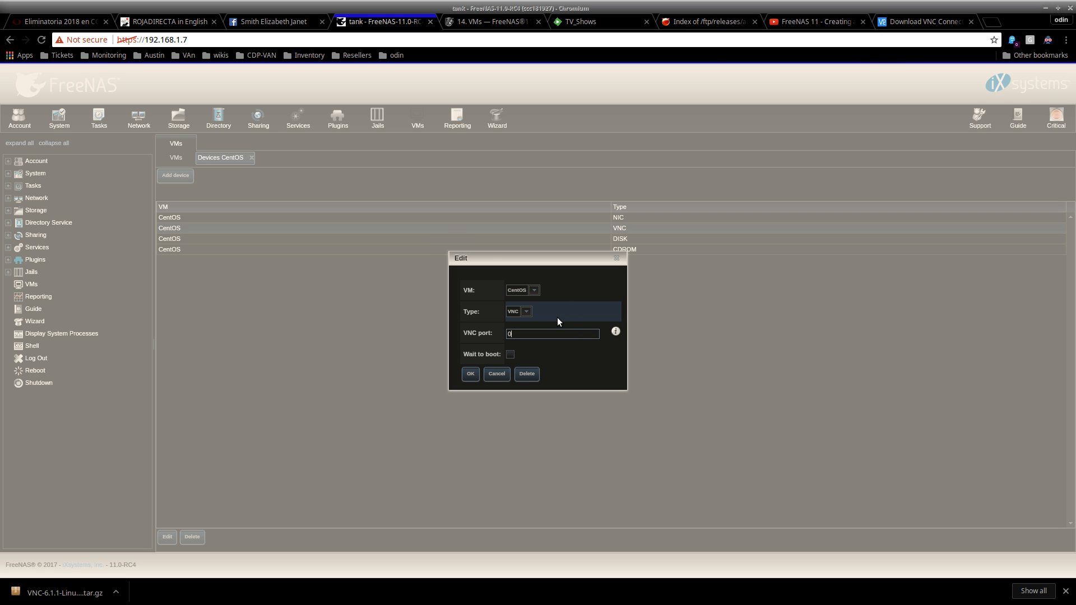
{"action": "key", "text": "BackSpace"}
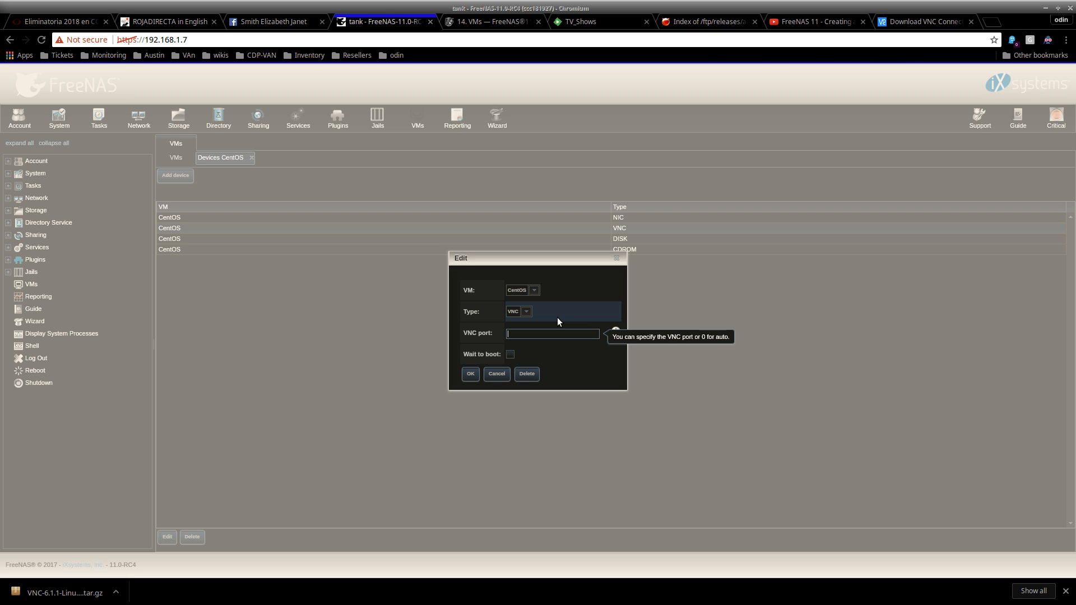
{"action": "type", "text": "5902"}
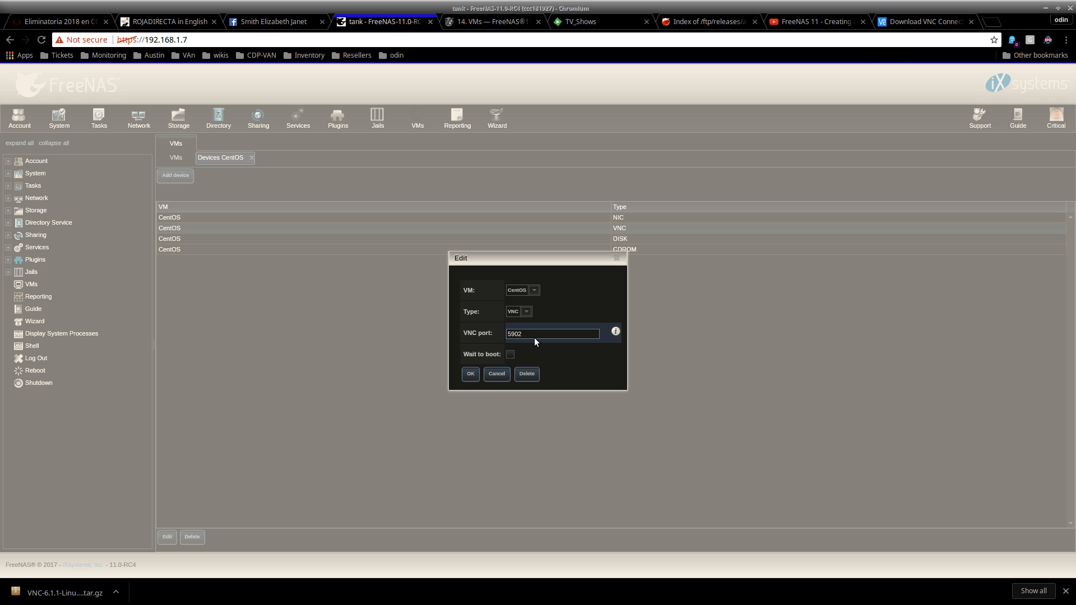
{"action": "left_click", "coordinate": [474, 373]}
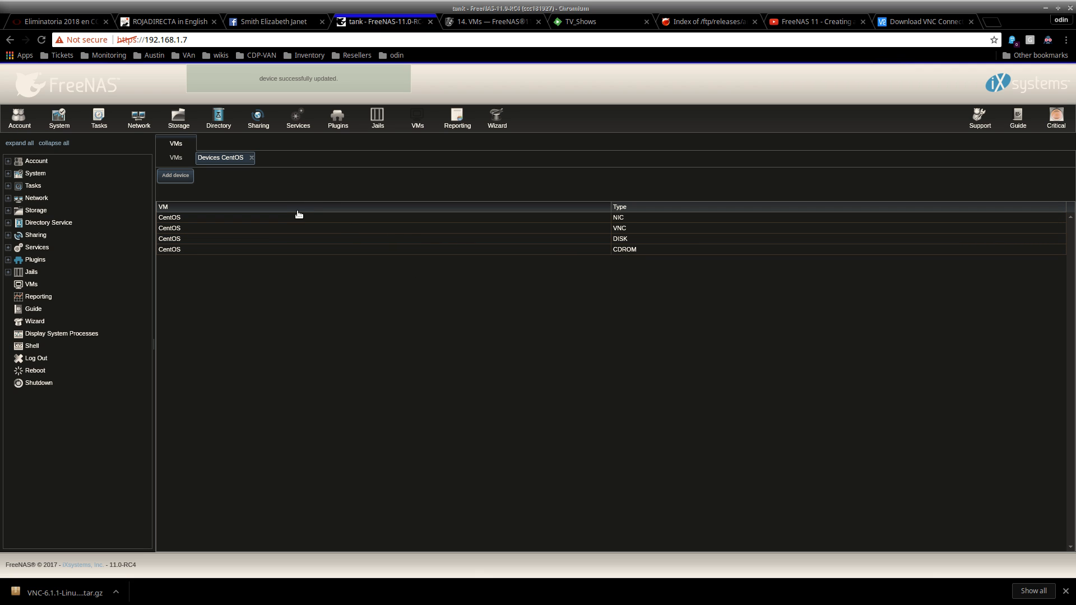
{"action": "left_click", "coordinate": [174, 177]}
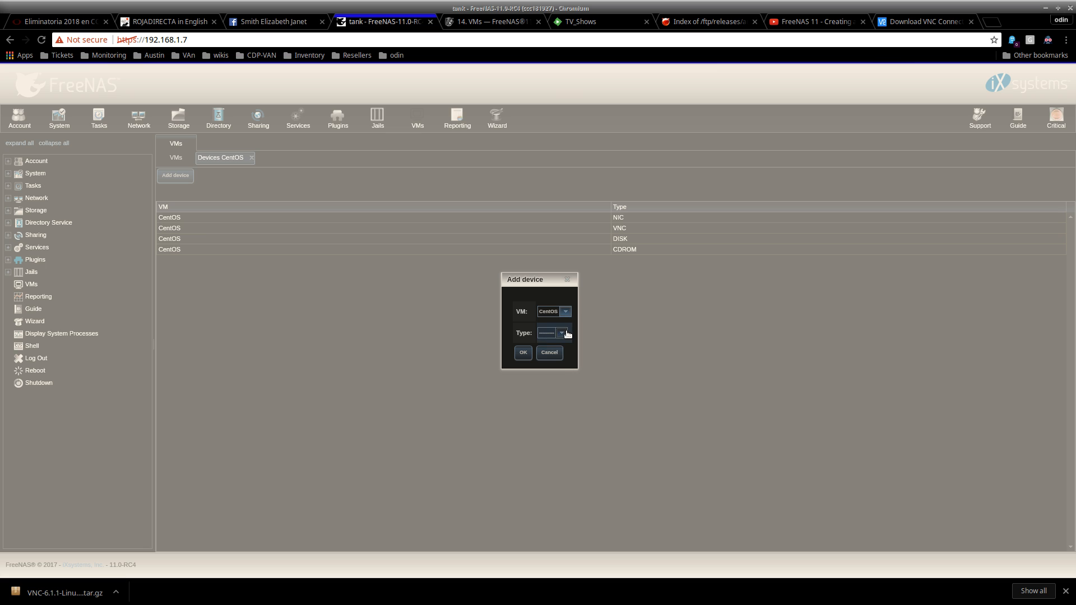
{"action": "left_click", "coordinate": [548, 335]}
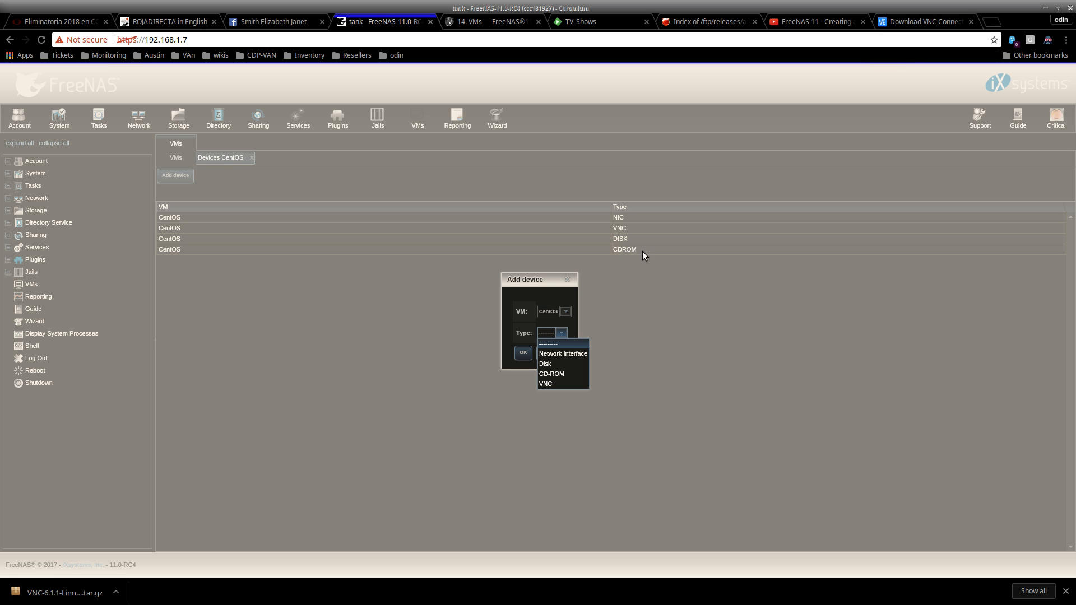
{"action": "left_click_drag", "start_coordinate": [521, 280], "coordinate": [522, 280]}
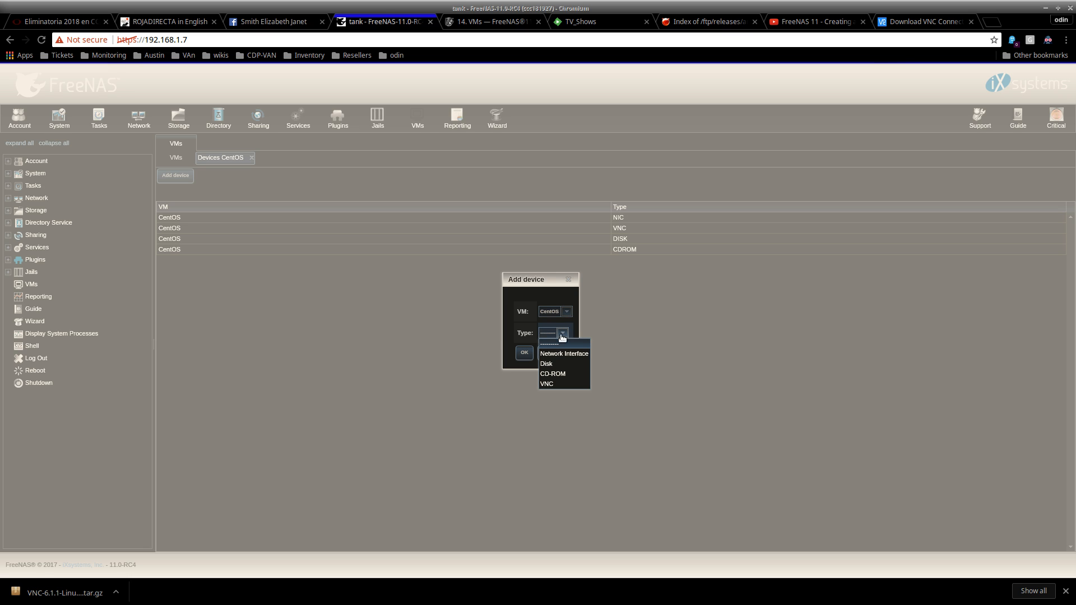
{"action": "left_click", "coordinate": [551, 364]}
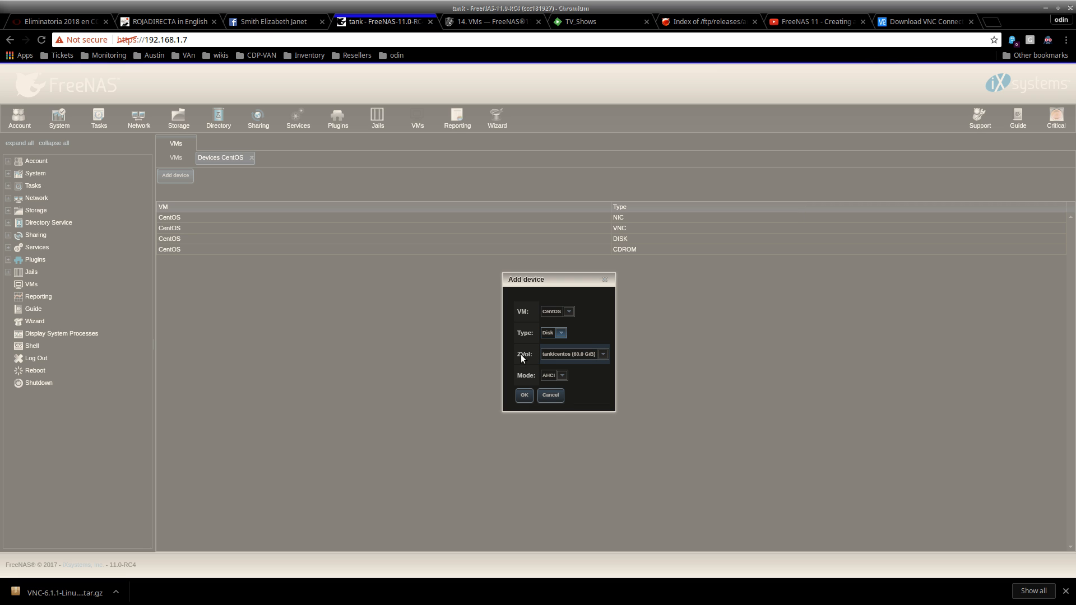
{"action": "left_click", "coordinate": [551, 396]}
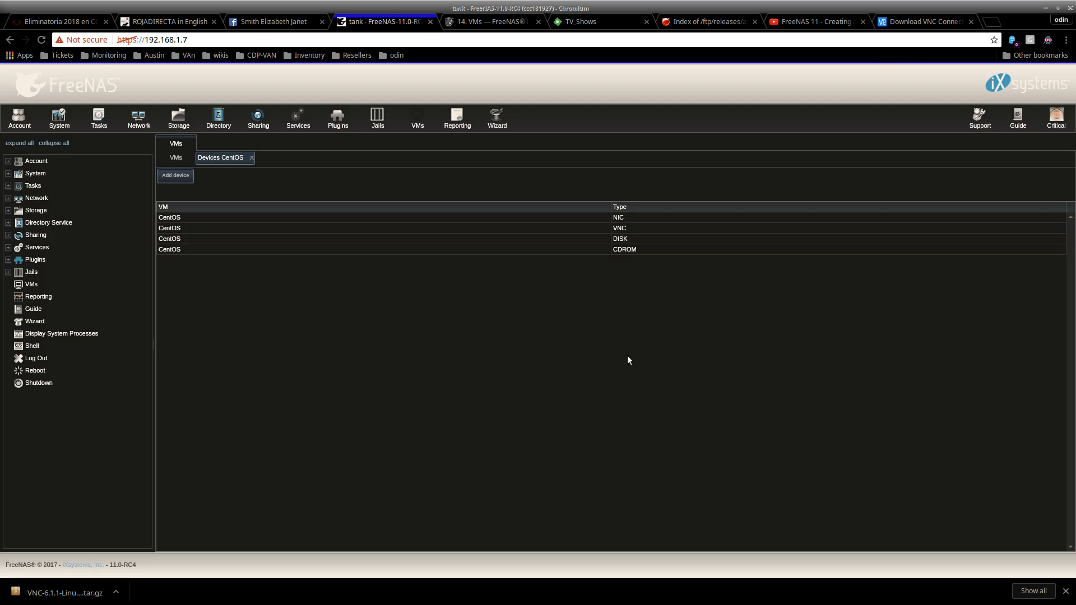
Step: Expand the storage volumes to show the datasets and options under /mnt/tank
{"action": "left_click", "coordinate": [8, 211]}
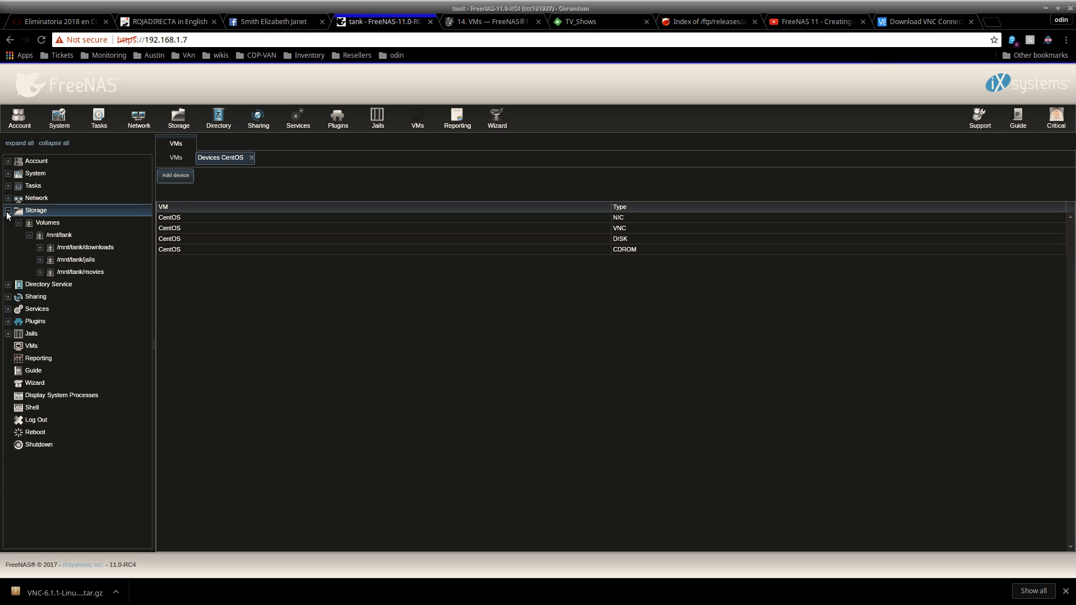
{"action": "left_click", "coordinate": [29, 234]}
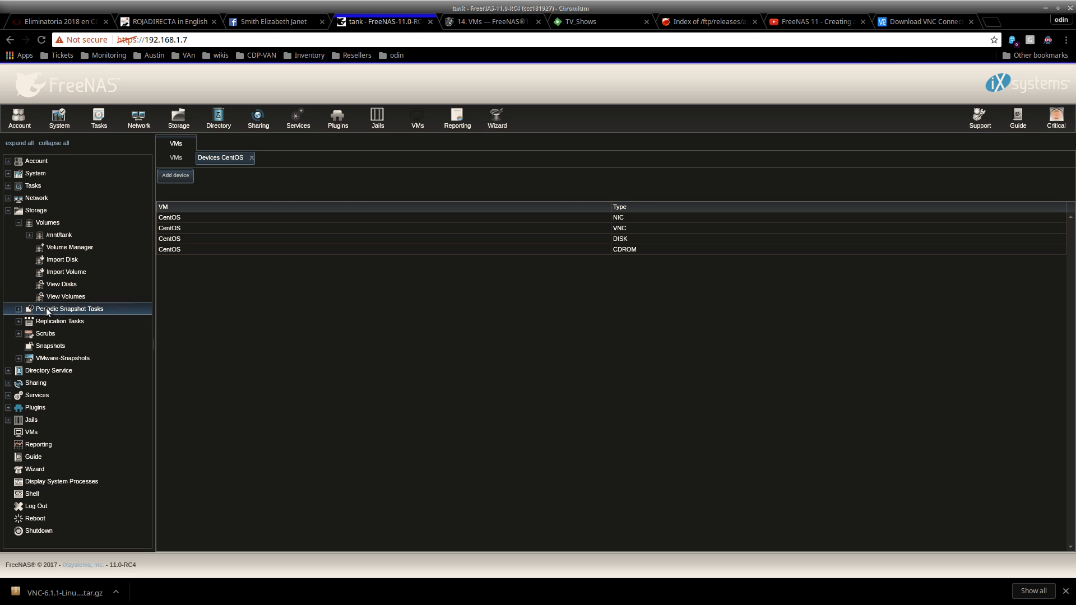
{"action": "left_click", "coordinate": [29, 235]}
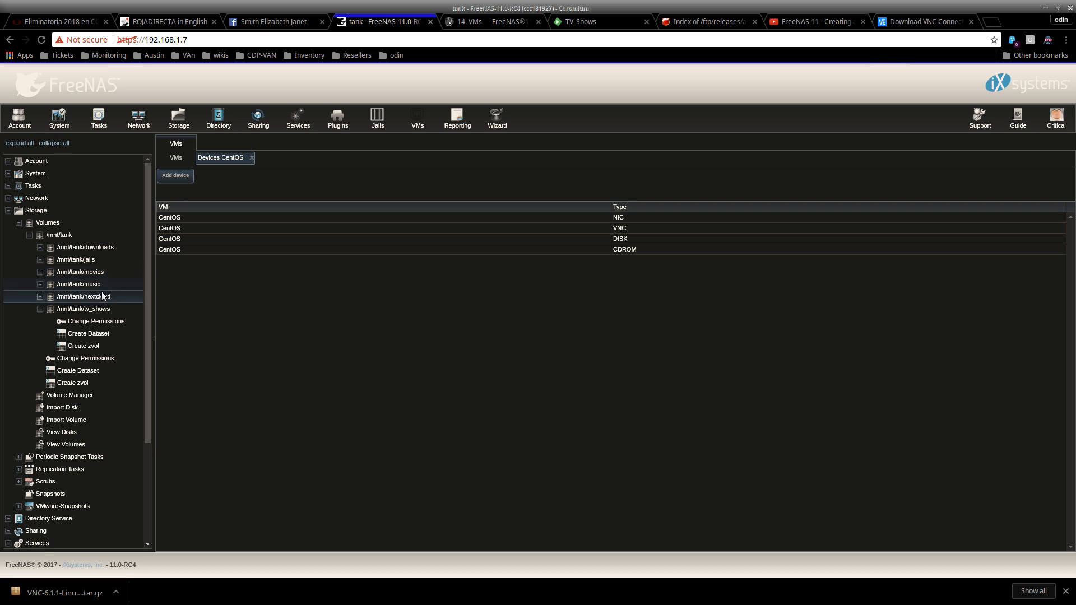
{"action": "left_click", "coordinate": [94, 346]}
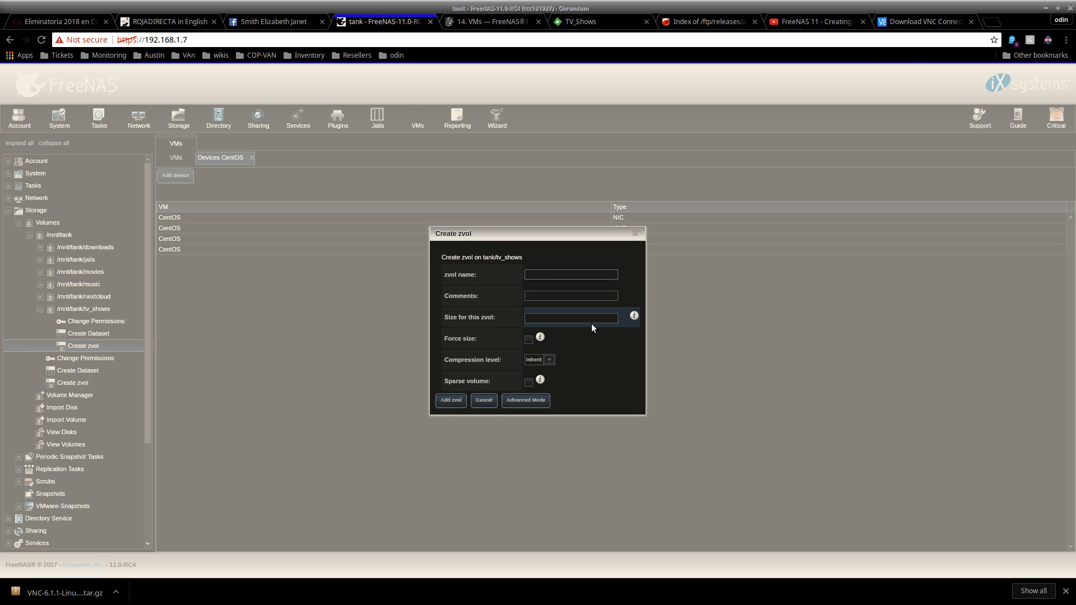
{"action": "left_click", "coordinate": [549, 321]}
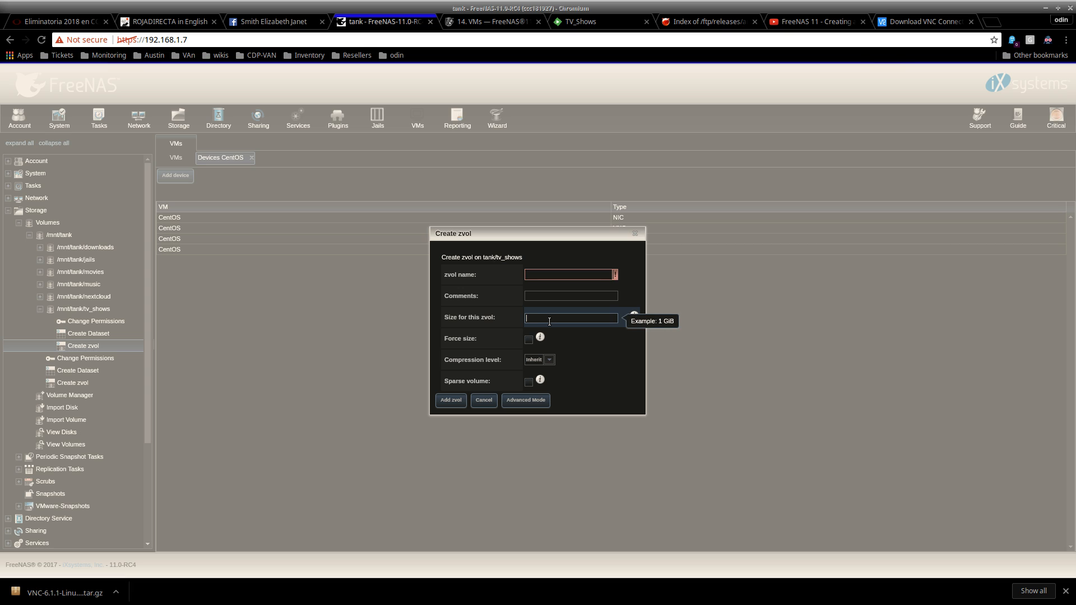
{"action": "type", "text": "60"}
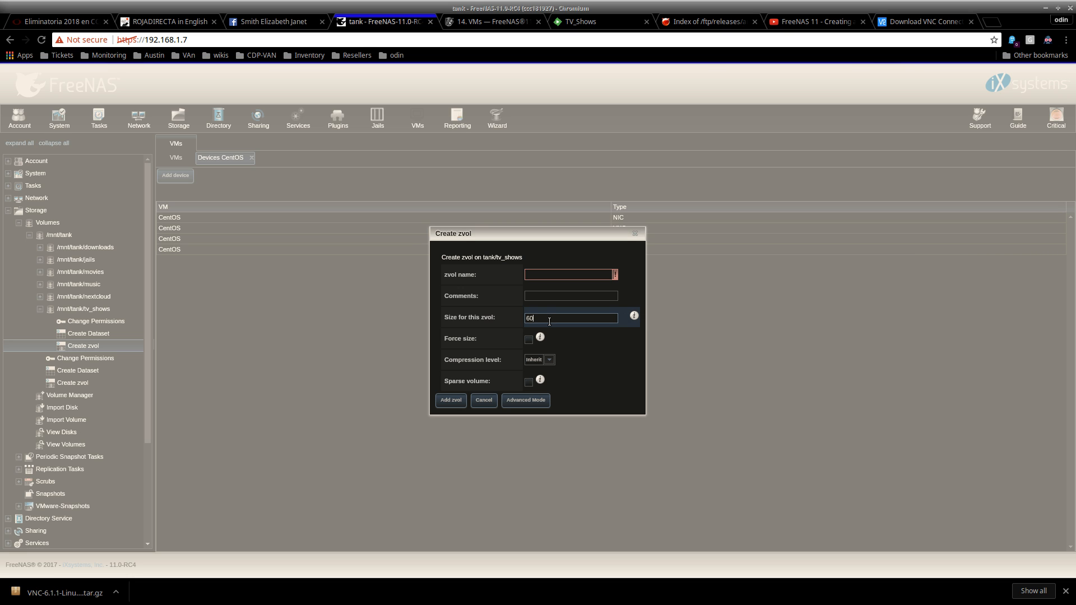
{"action": "type", "text": "GiB"}
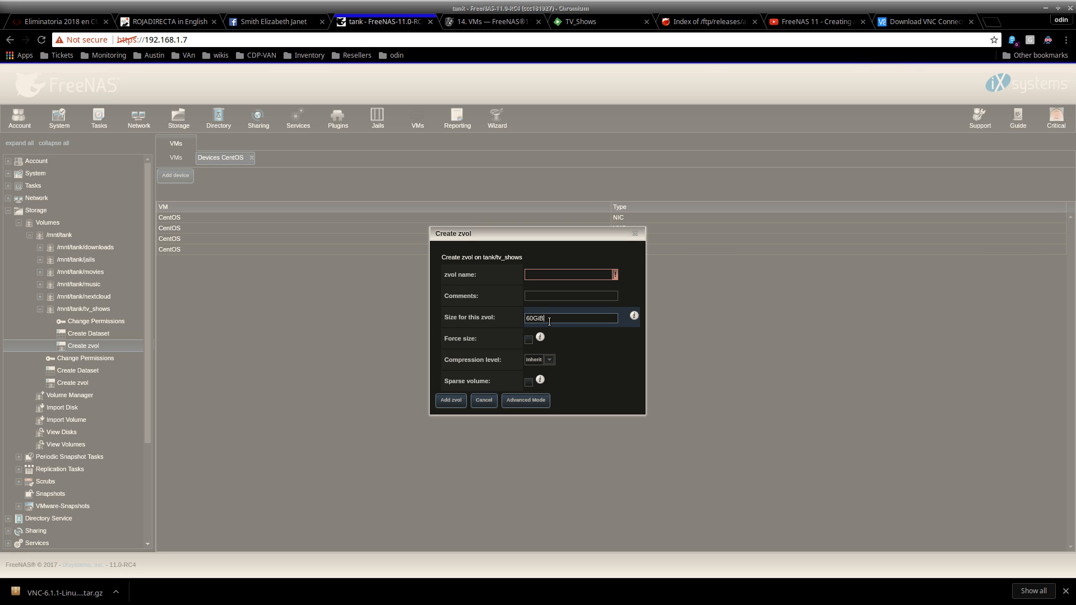
{"action": "left_click", "coordinate": [530, 406]}
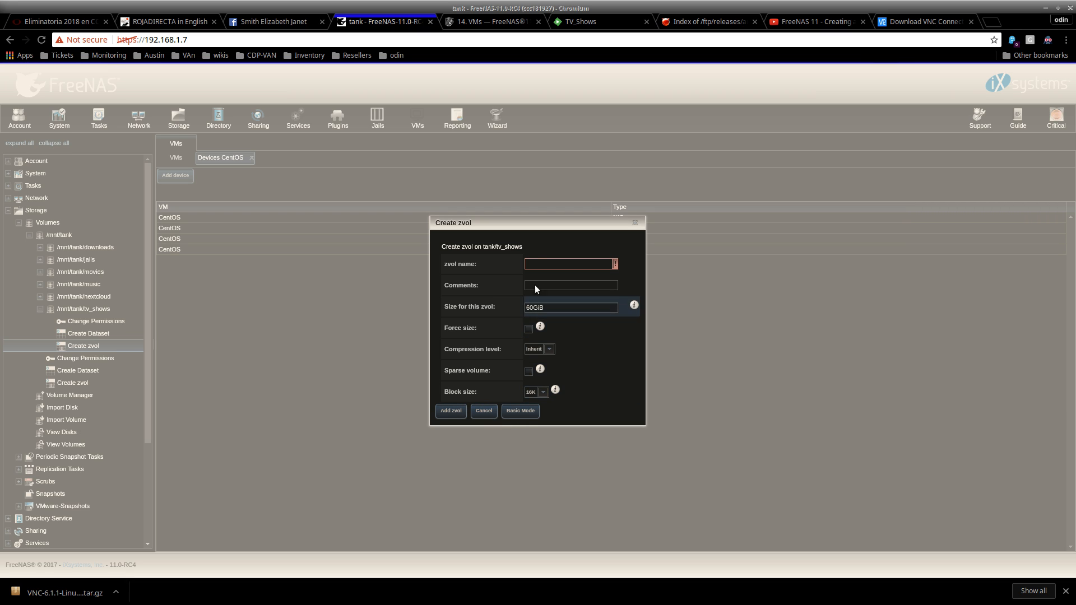
{"action": "left_click", "coordinate": [558, 265]}
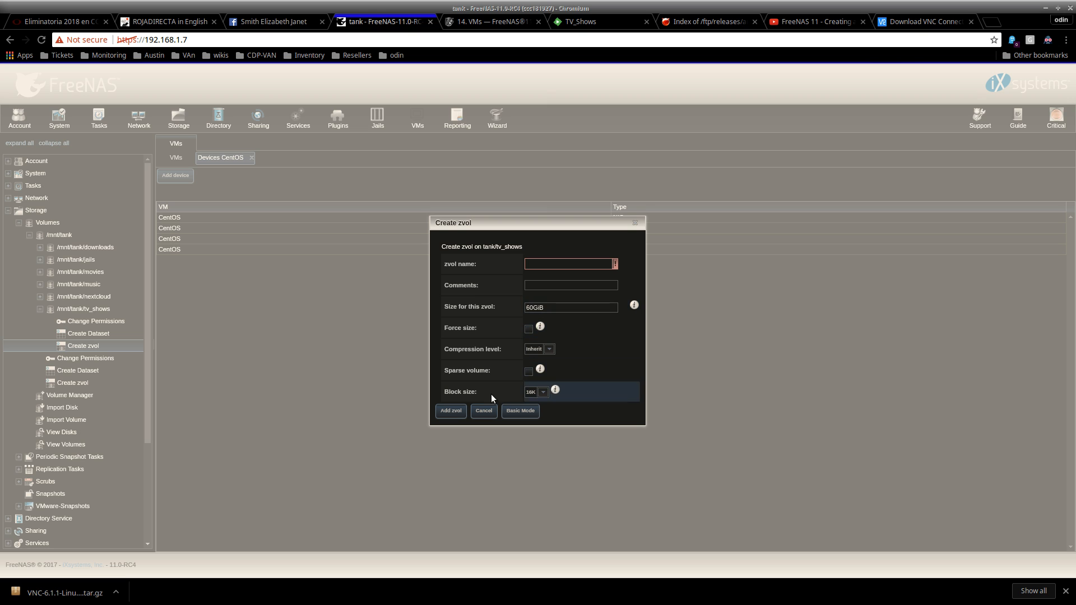
{"action": "left_click", "coordinate": [475, 411]}
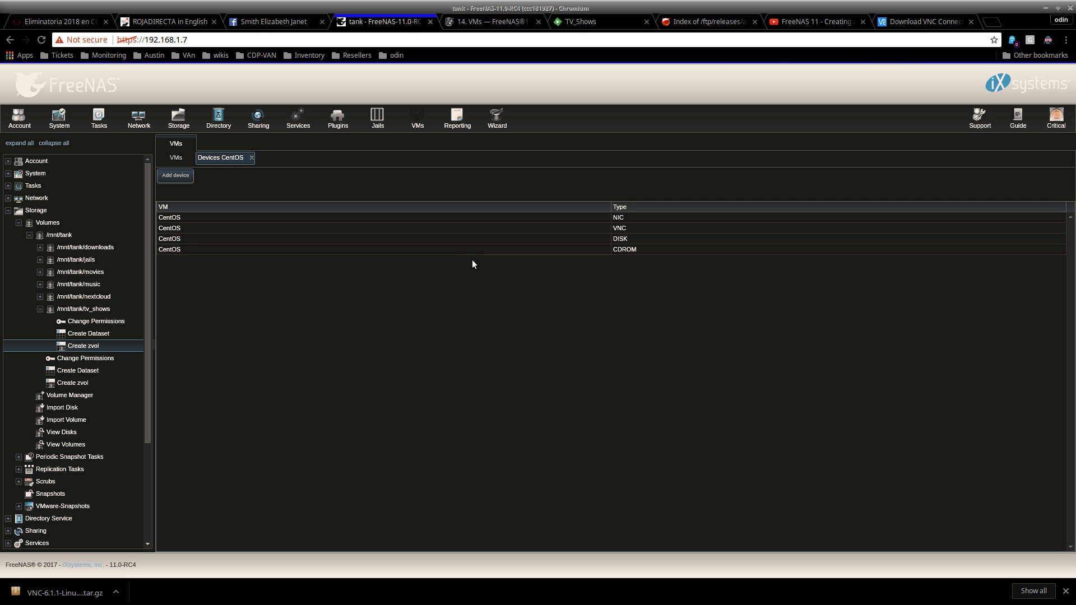
Step: Collapse the storage volumes and open the device list of the CentOS virtual machine
{"action": "left_click", "coordinate": [20, 223]}
{"action": "left_click", "coordinate": [417, 117]}
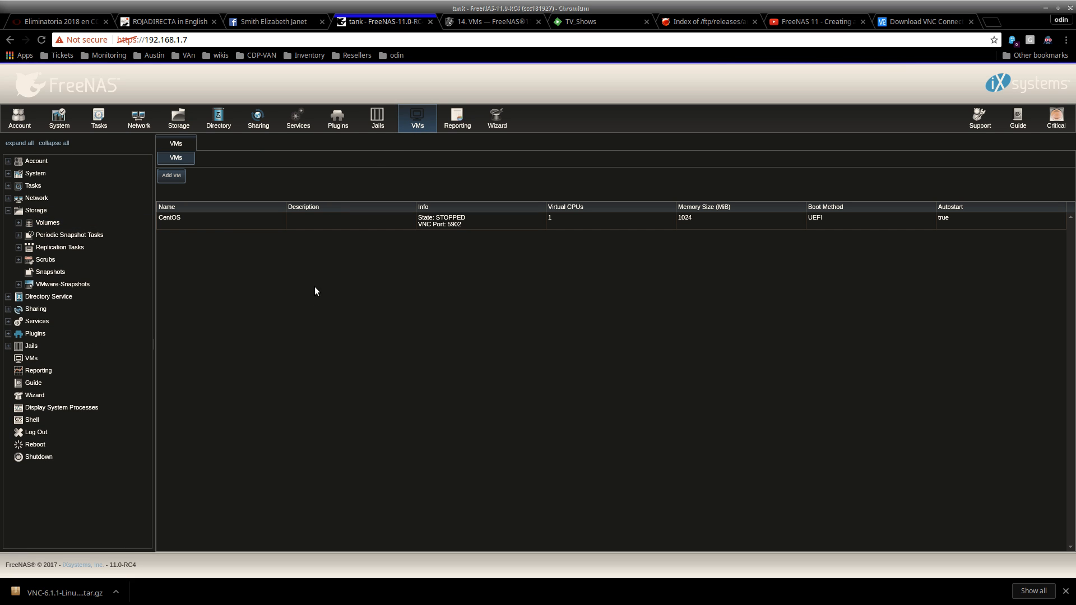
{"action": "left_click", "coordinate": [223, 226]}
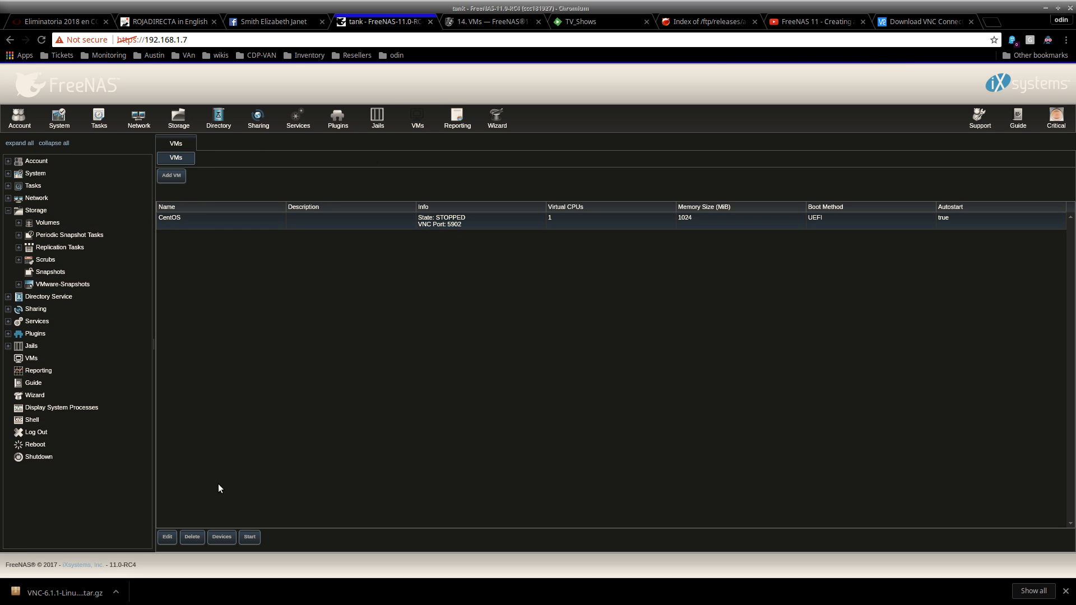
{"action": "left_click", "coordinate": [218, 538]}
Step: Fill in a new Disk device for CentOS with the tank/centos zvol and AHCI mode, and cancel it
{"action": "left_click", "coordinate": [175, 176]}
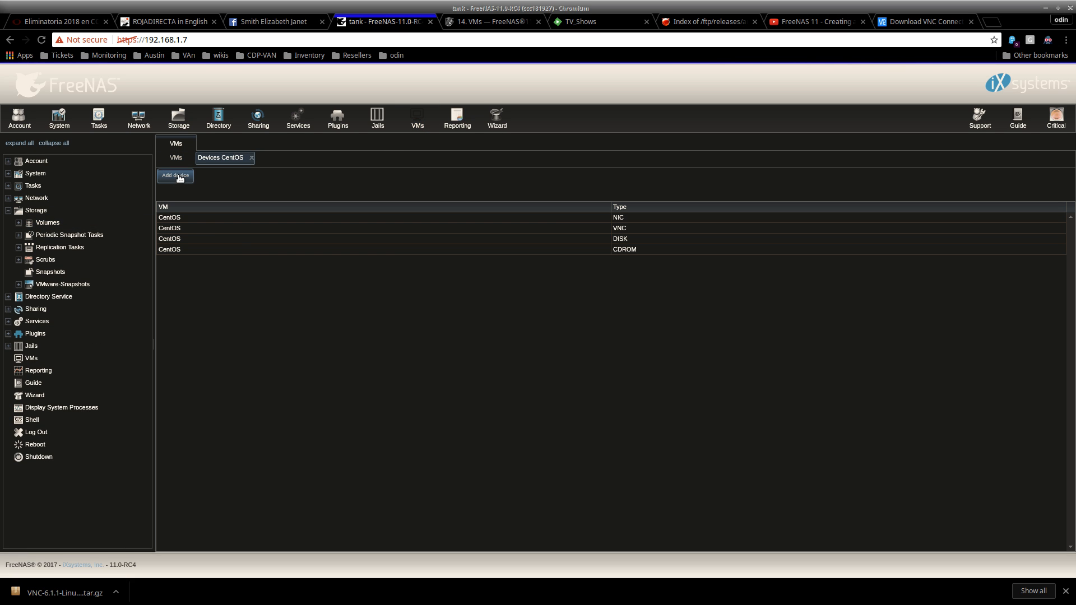
{"action": "left_click", "coordinate": [560, 311]}
{"action": "left_click", "coordinate": [550, 333]}
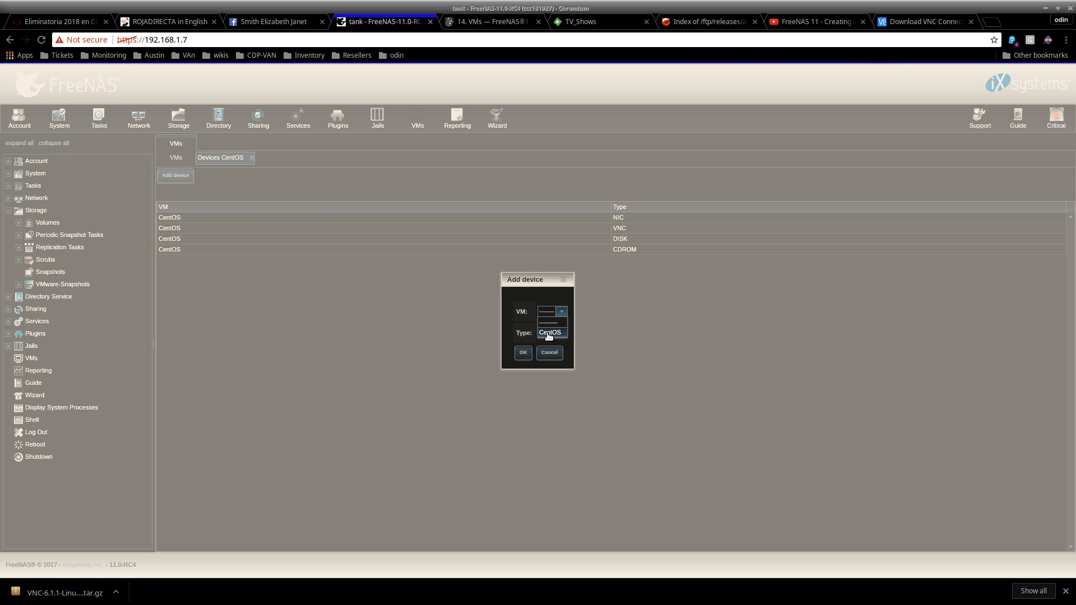
{"action": "left_click", "coordinate": [555, 333]}
{"action": "left_click", "coordinate": [558, 366]}
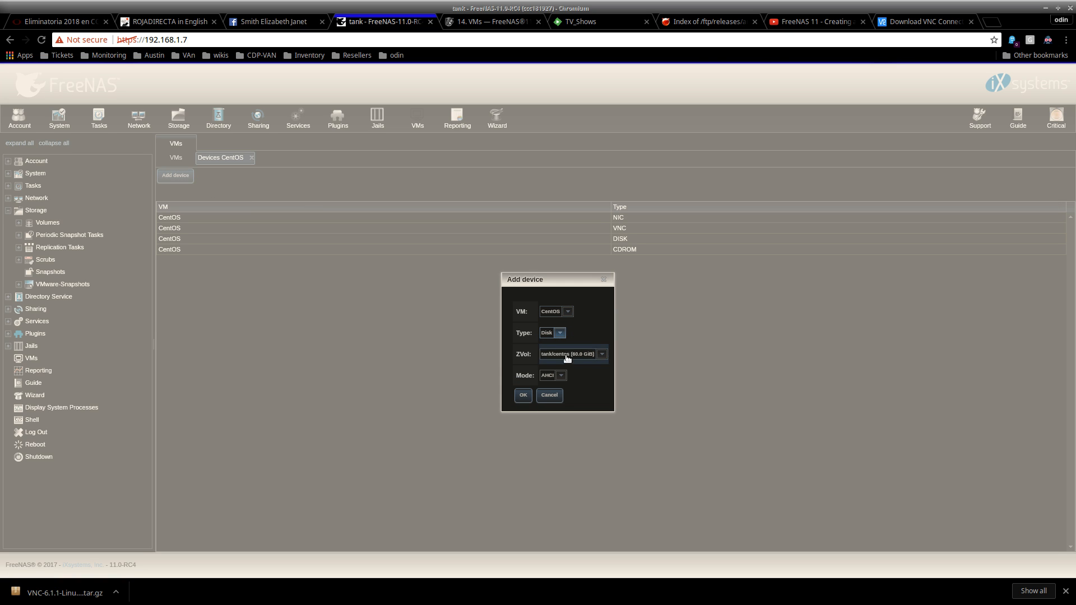
{"action": "left_click", "coordinate": [601, 354]}
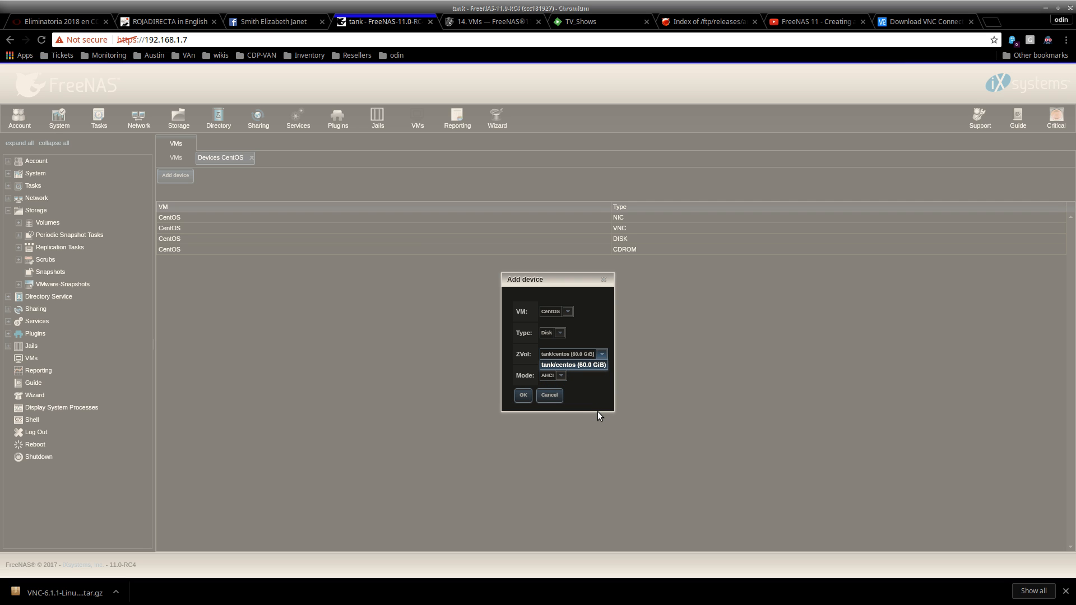
{"action": "left_click", "coordinate": [582, 366]}
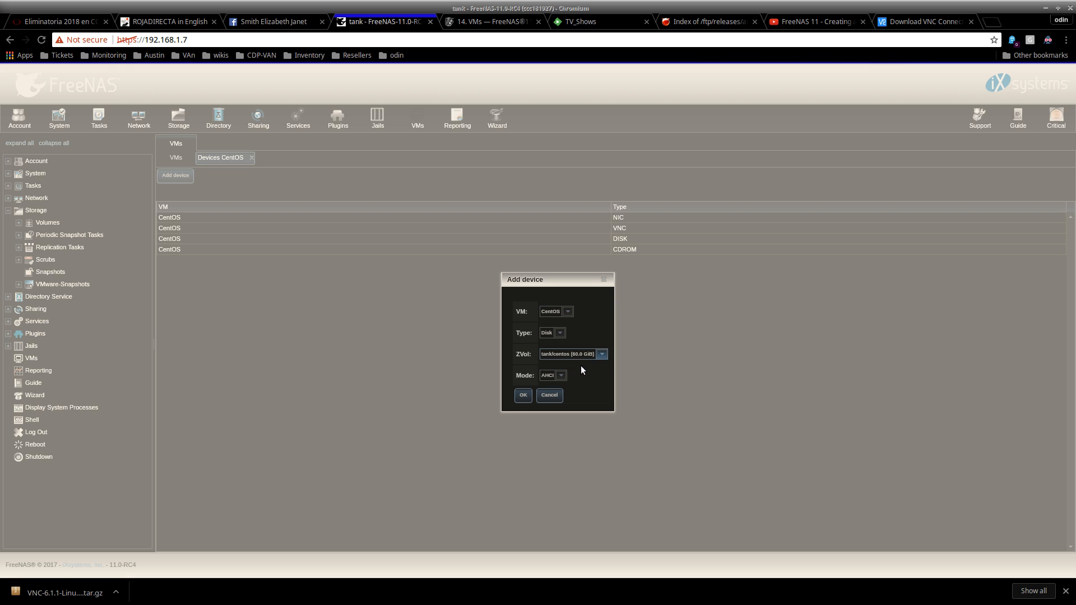
{"action": "left_click", "coordinate": [552, 395]}
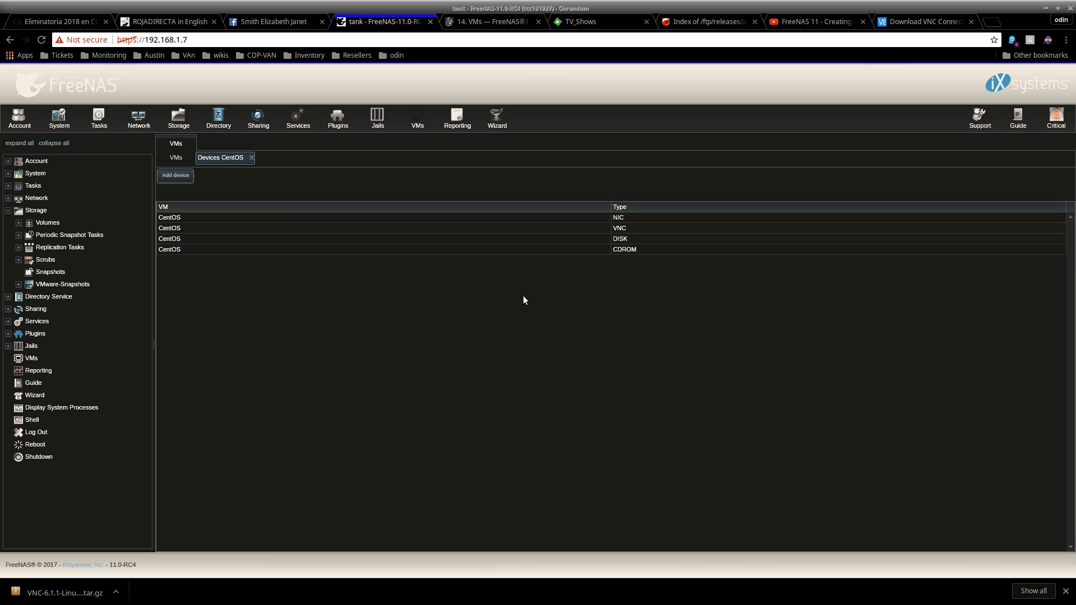
{"action": "left_click", "coordinate": [176, 176]}
{"action": "left_click", "coordinate": [565, 313]}
{"action": "left_click", "coordinate": [550, 333]}
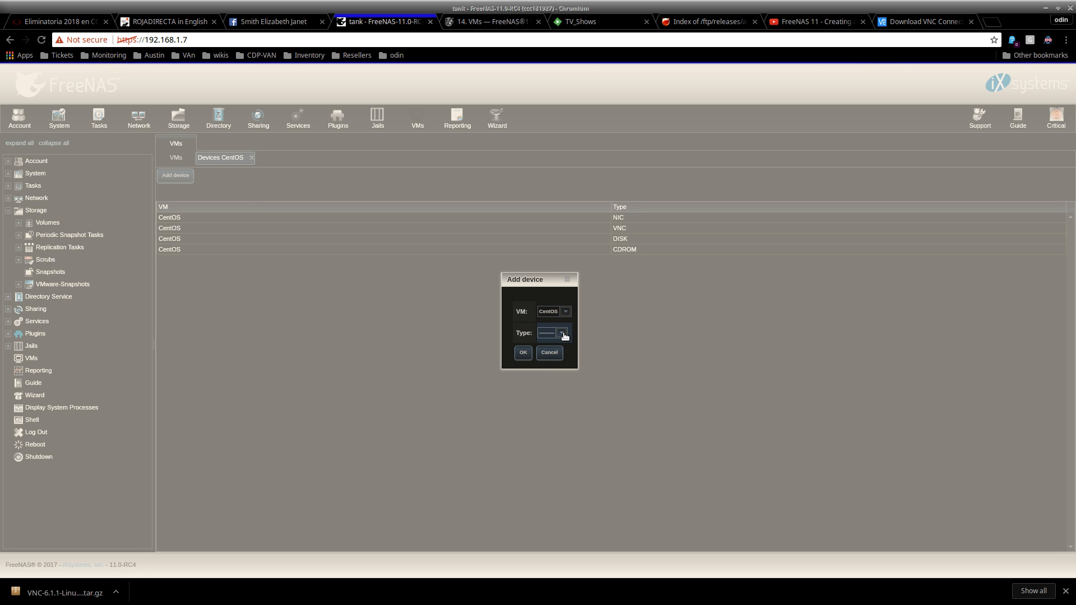
{"action": "left_click", "coordinate": [564, 332]}
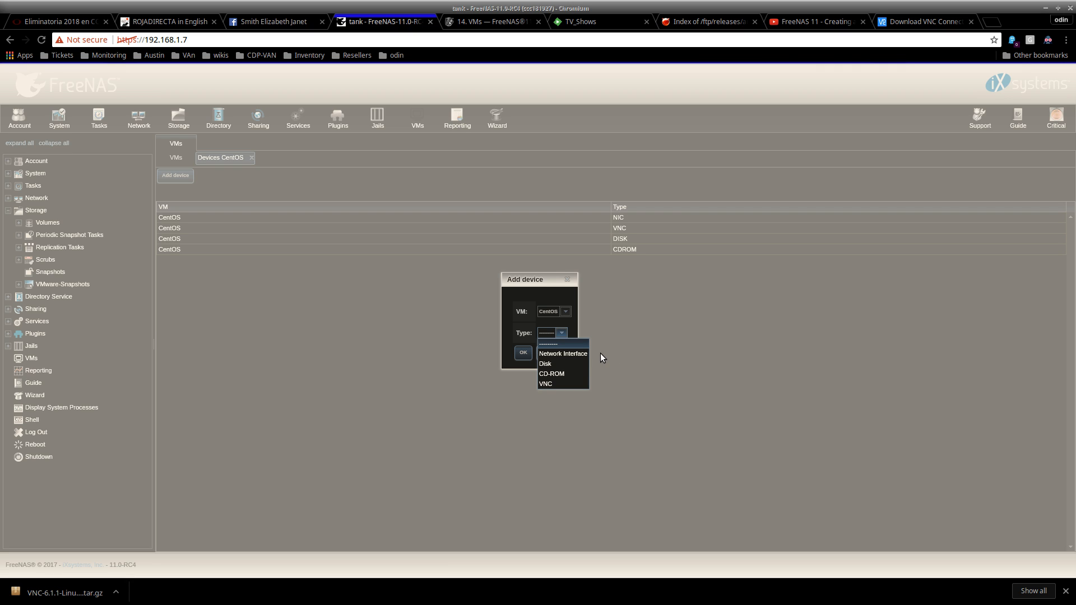
{"action": "left_click", "coordinate": [560, 374]}
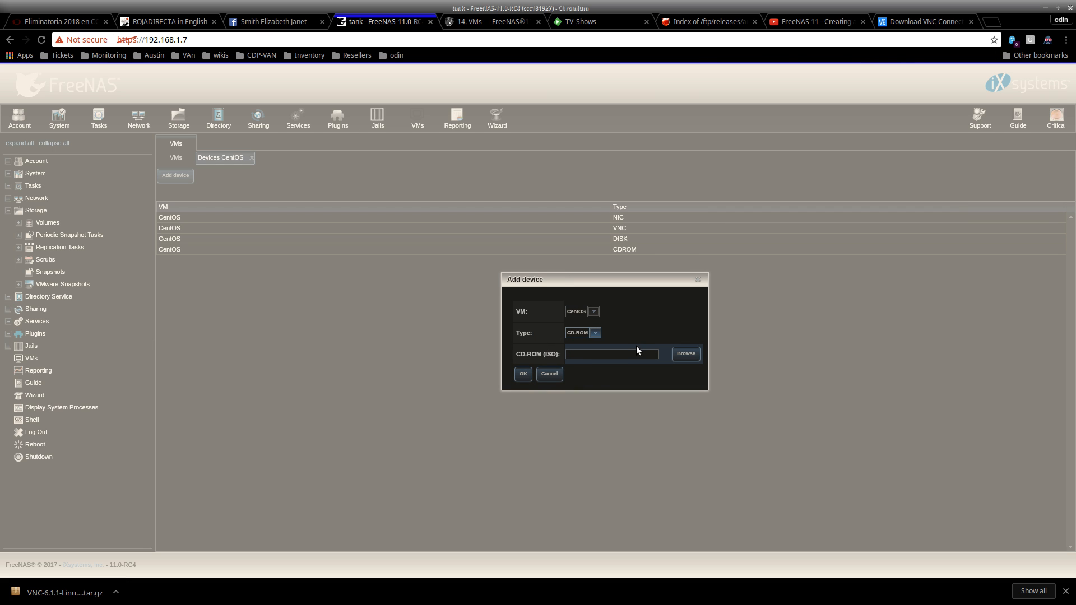
{"action": "left_click", "coordinate": [684, 353]}
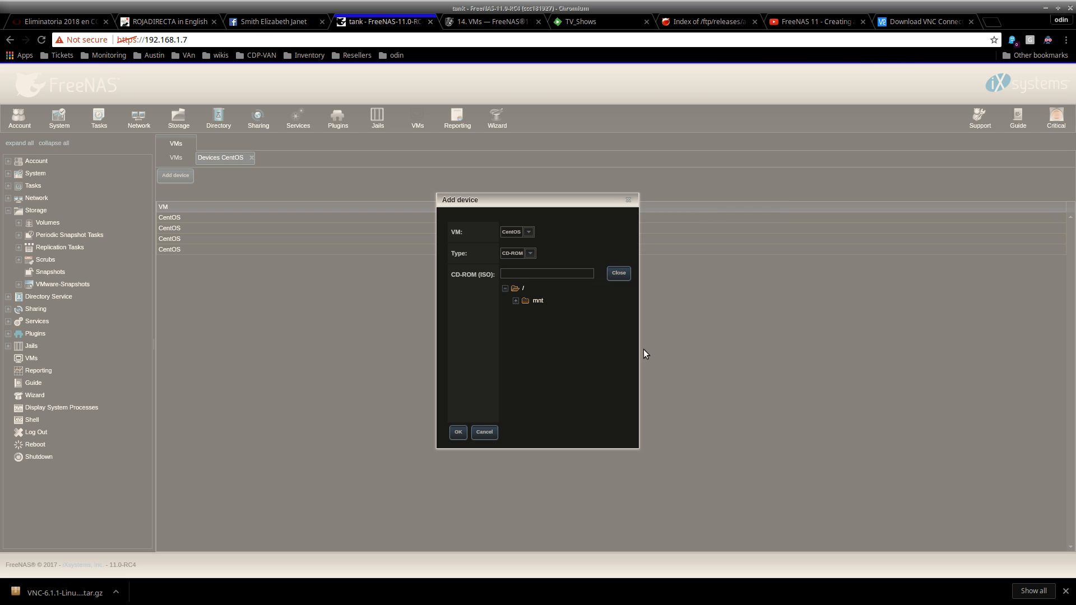
{"action": "left_click", "coordinate": [516, 301]}
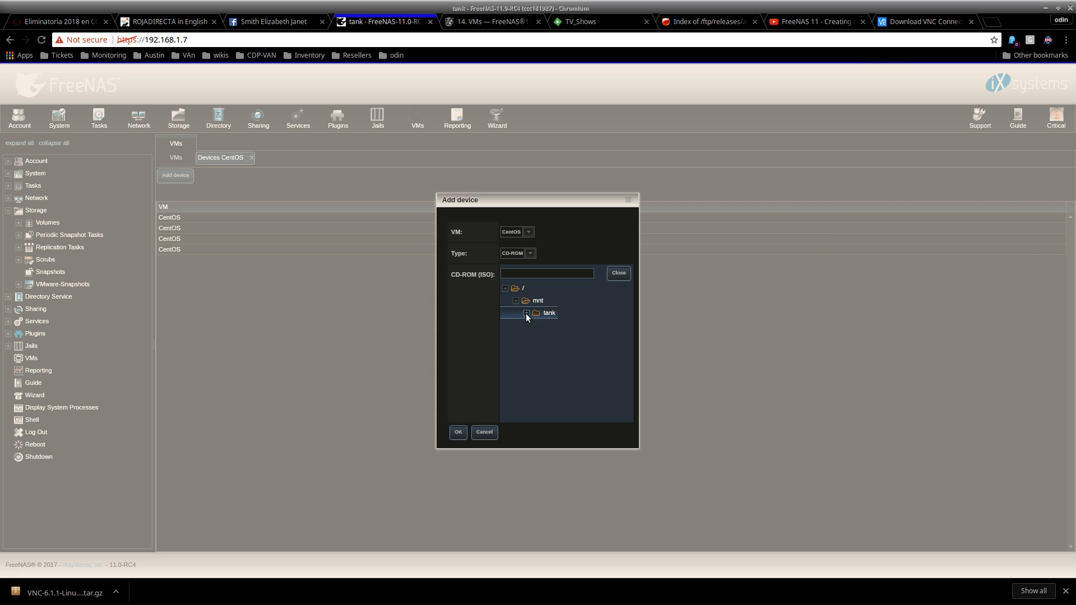
{"action": "left_click", "coordinate": [481, 433]}
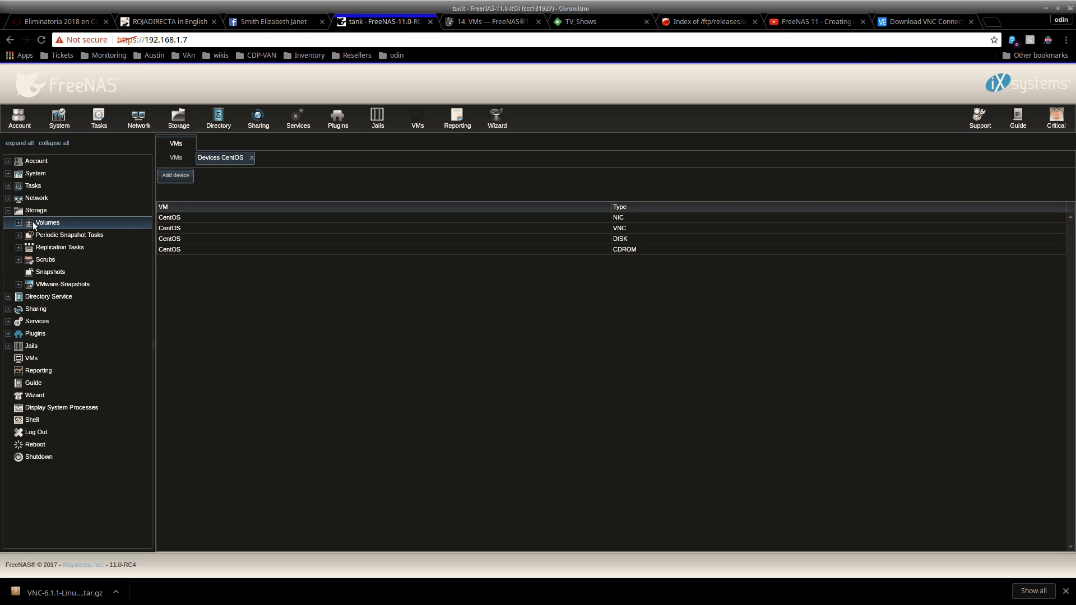
Step: Expand the storage volumes again and review the existing UNIX (NFS) and Windows (SMB) shares
{"action": "left_click", "coordinate": [19, 223]}
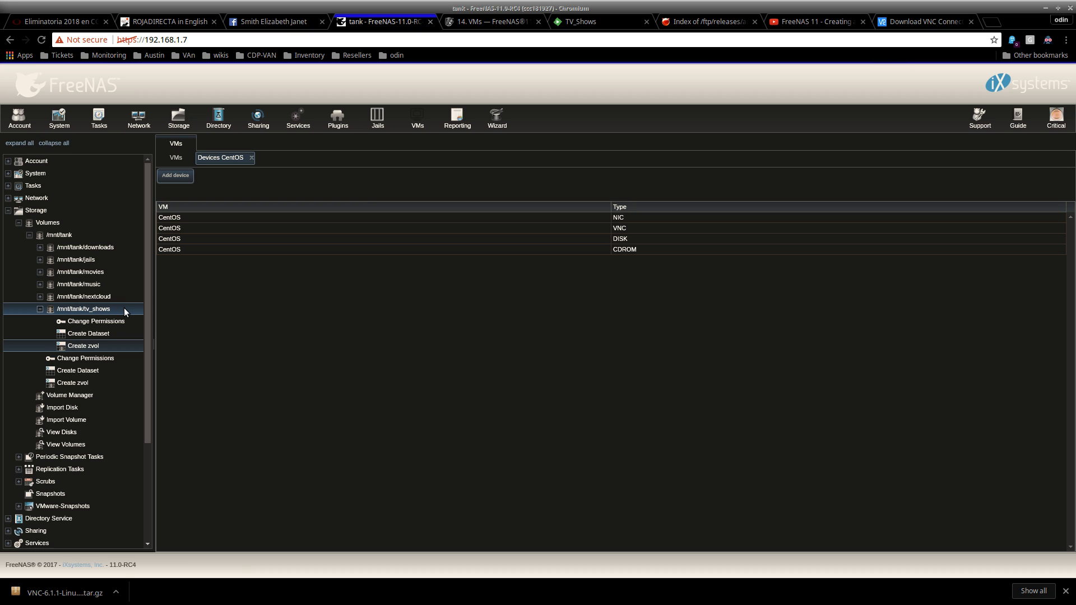
{"action": "left_click", "coordinate": [259, 118]}
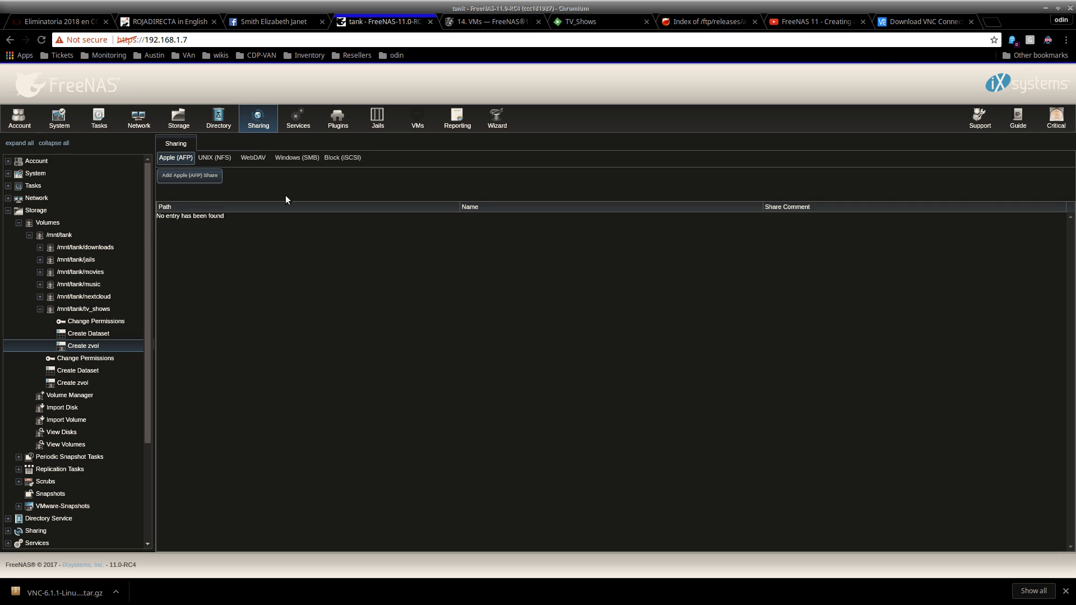
{"action": "left_click", "coordinate": [220, 159]}
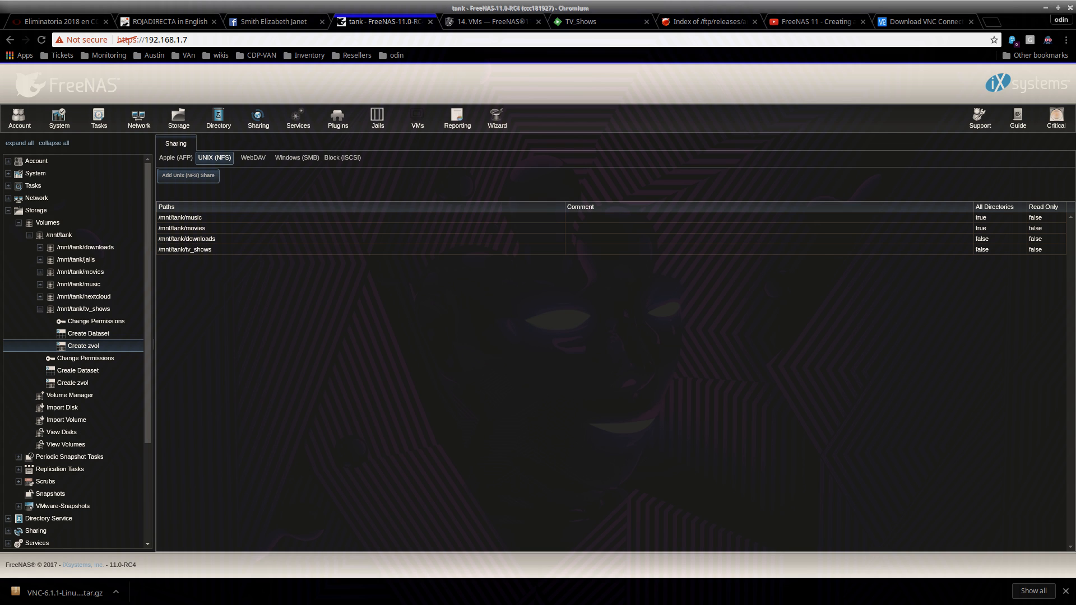
{"action": "left_click_drag", "start_coordinate": [0, 62], "coordinate": [404, 49]}
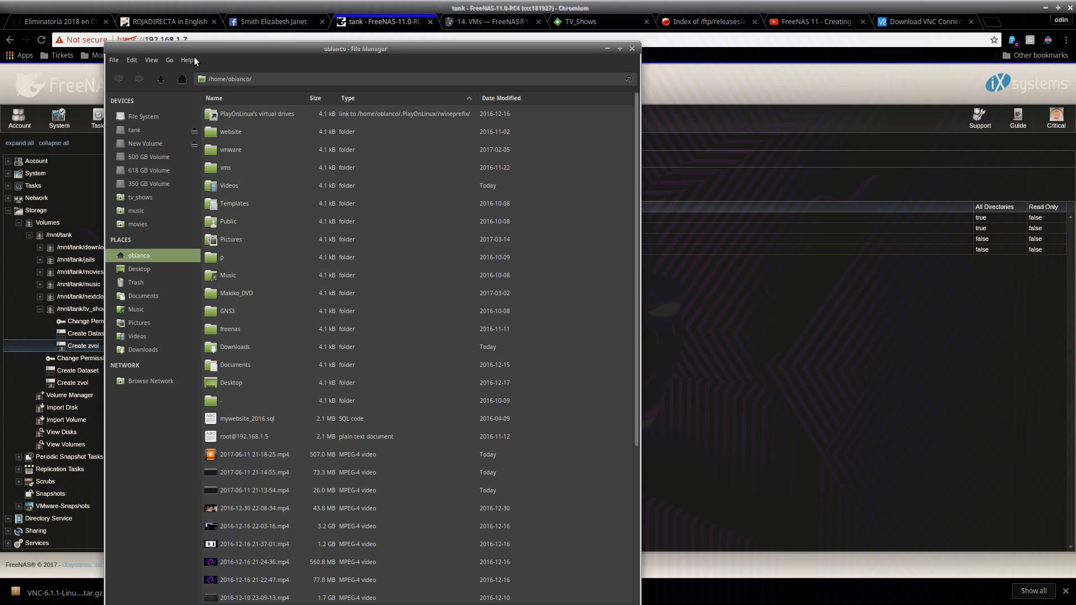
{"action": "left_click_drag", "start_coordinate": [128, 198], "coordinate": [343, 205]}
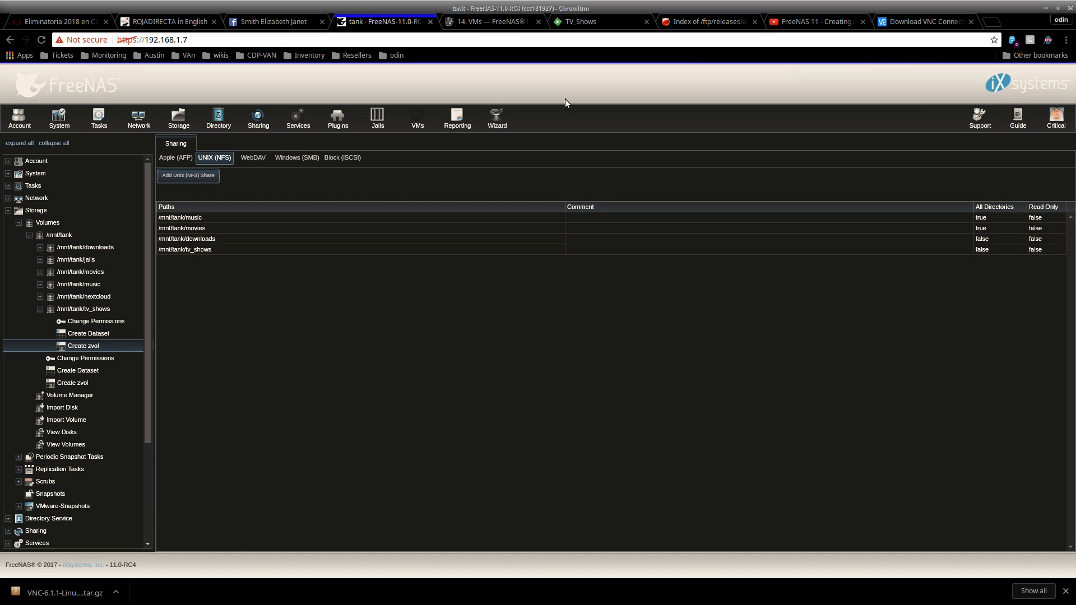
{"action": "left_click", "coordinate": [844, 53]}
{"action": "left_click", "coordinate": [303, 157]}
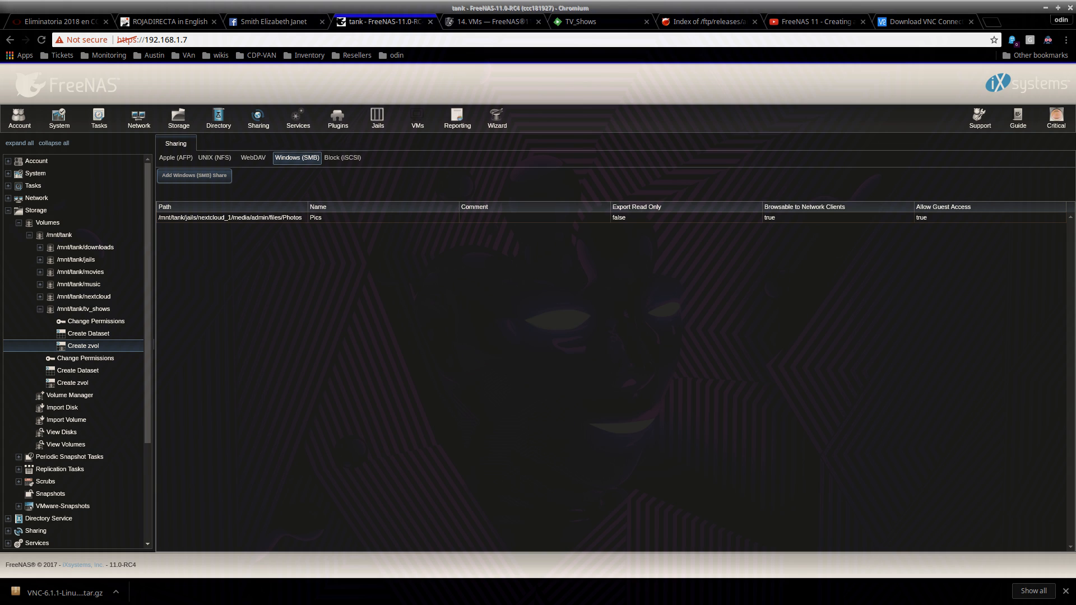
Step: Switch to the file manager and examine the ISO images in the iso_s folder of the tv_shows share
{"action": "left_click_drag", "start_coordinate": [0, 79], "coordinate": [570, 60]}
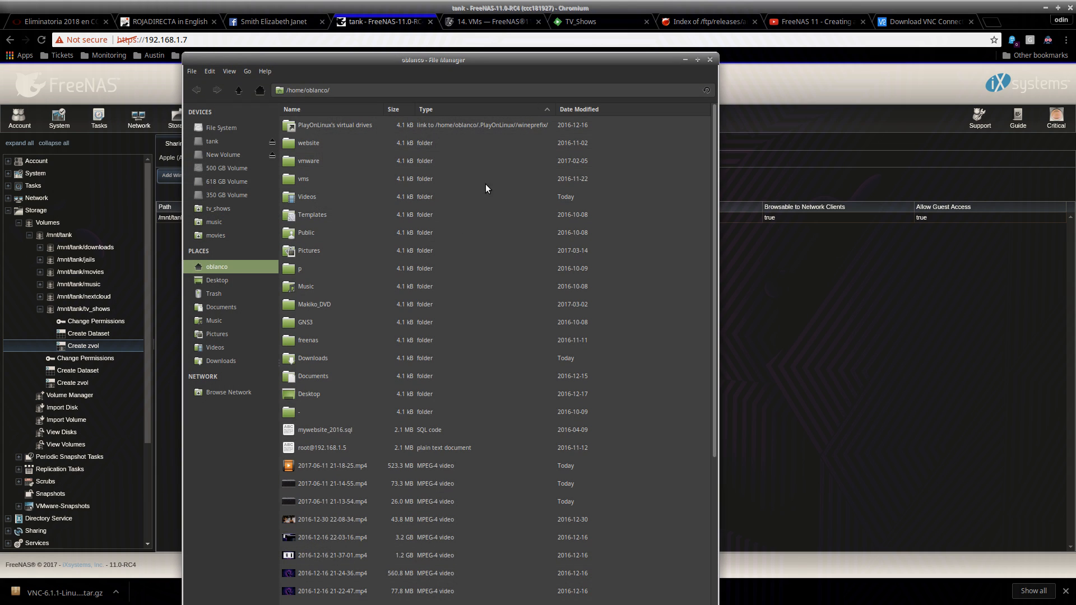
{"action": "left_click", "coordinate": [215, 208]}
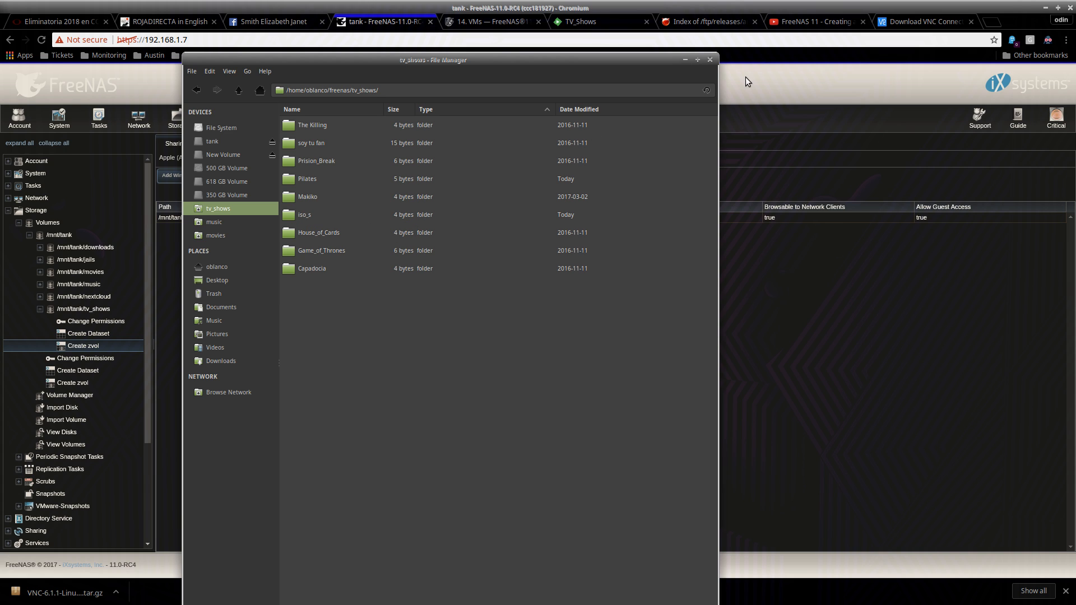
{"action": "left_click", "coordinate": [710, 60]}
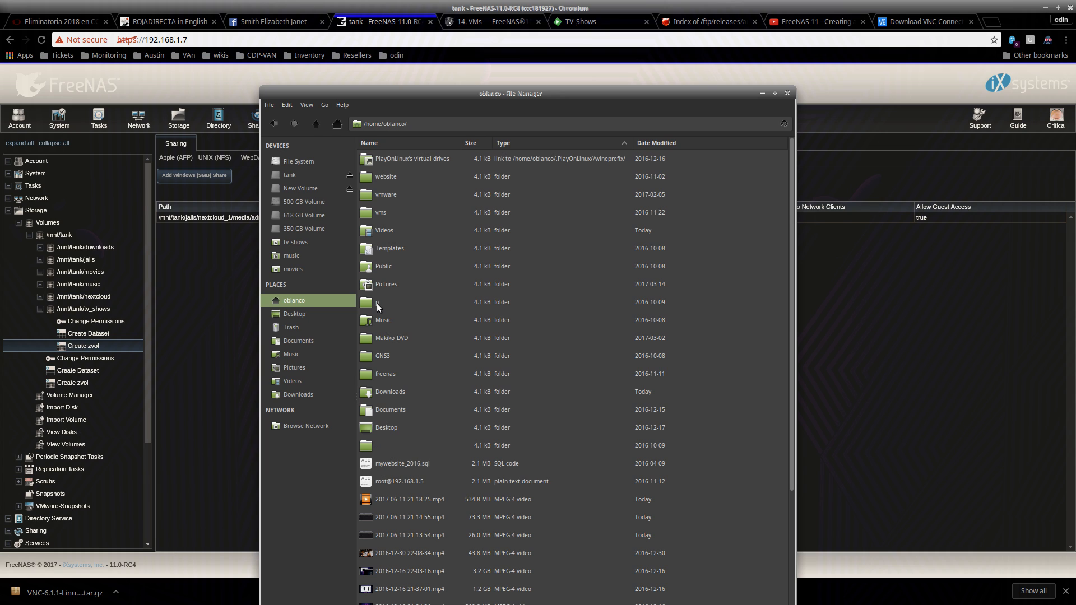
{"action": "left_click", "coordinate": [294, 244]}
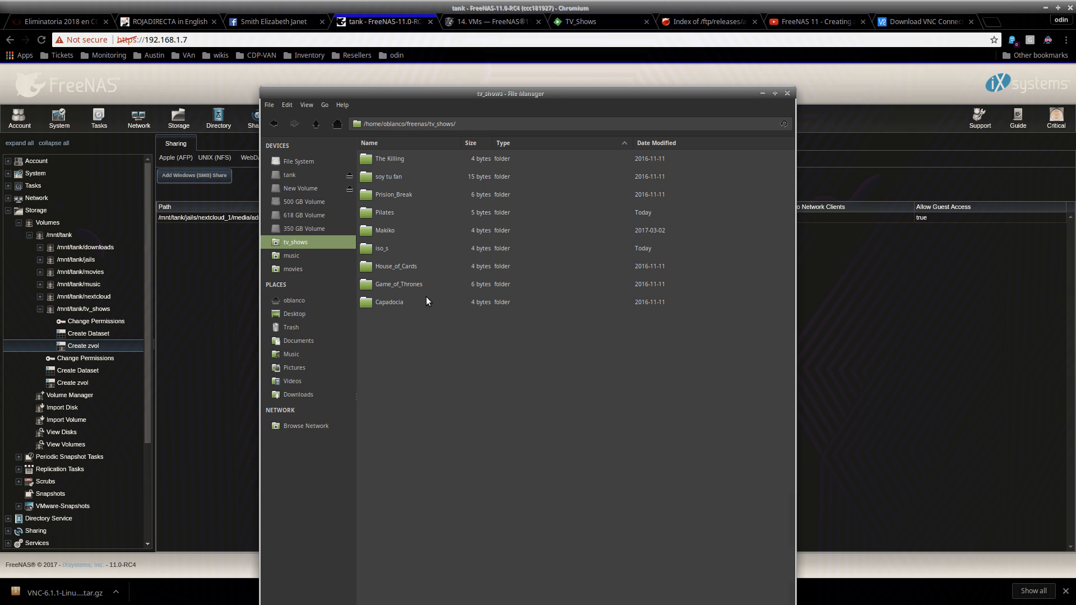
{"action": "double_click", "coordinate": [386, 248]}
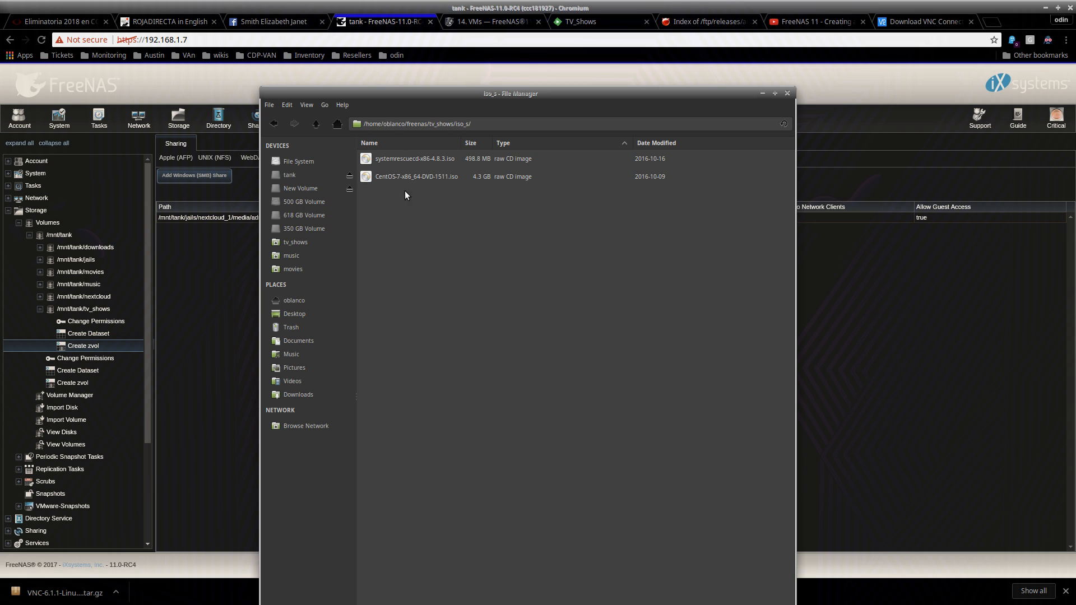
{"action": "left_click", "coordinate": [787, 94]}
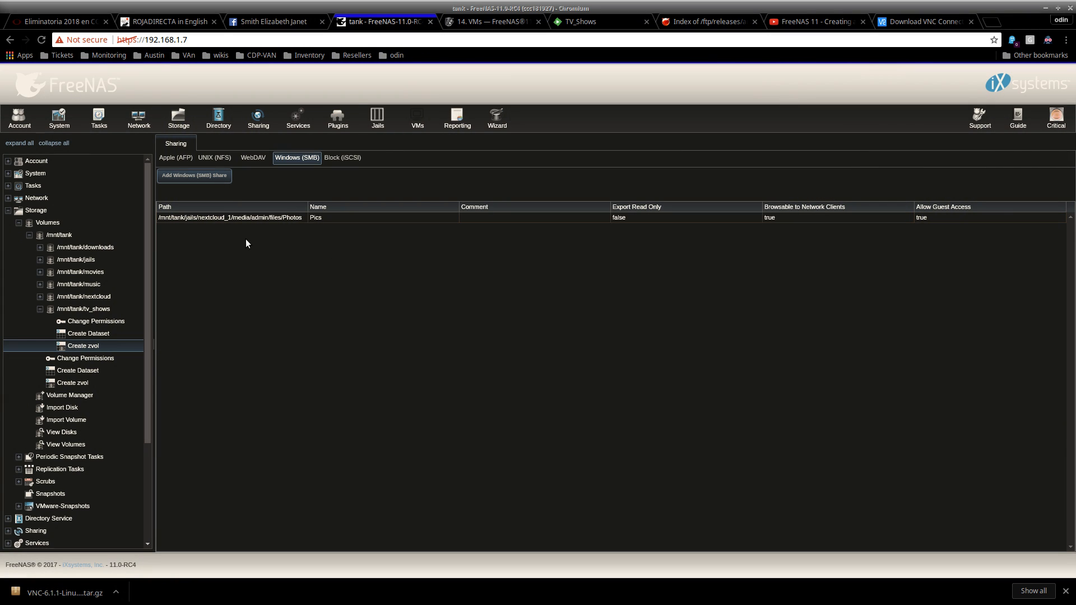
Step: Reopen the CentOS virtual machine's devices and start a new device for CentOS with type CD-ROM
{"action": "left_click", "coordinate": [417, 118]}
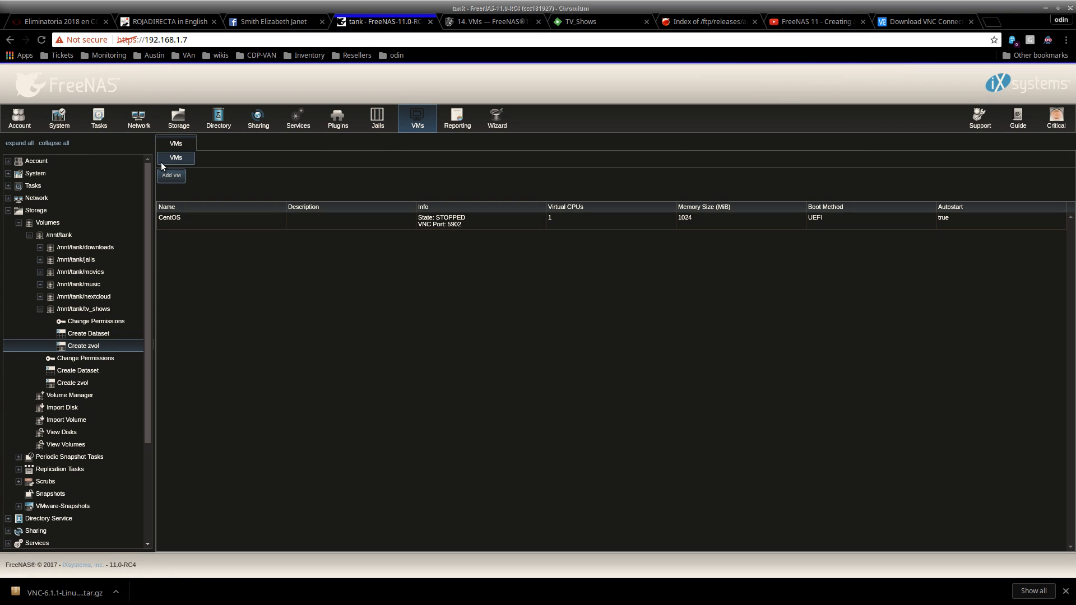
{"action": "left_click", "coordinate": [322, 224]}
{"action": "left_click", "coordinate": [222, 537]}
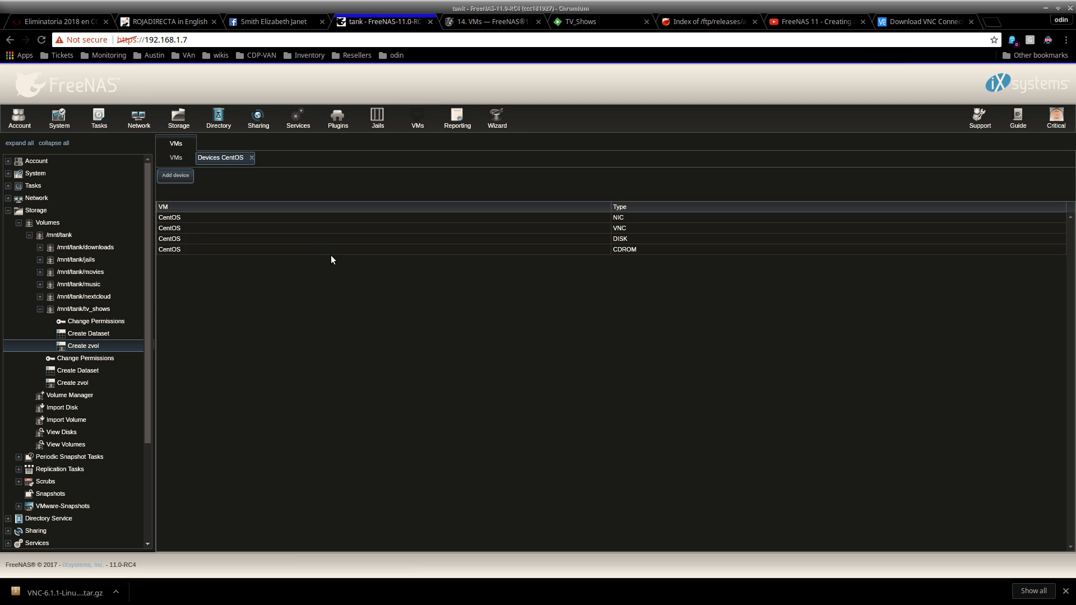
{"action": "left_click", "coordinate": [176, 176]}
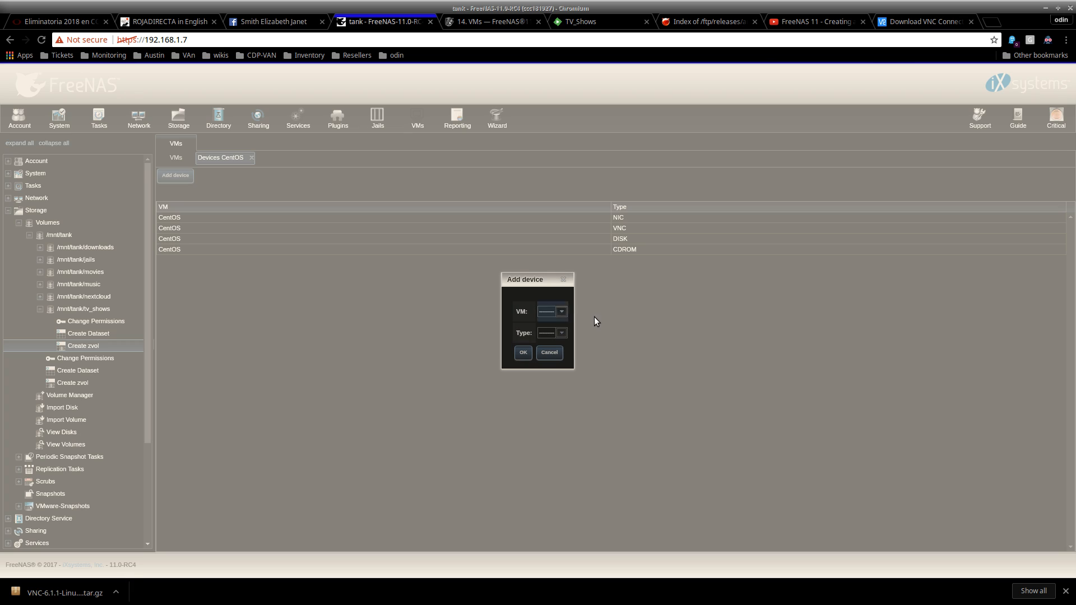
{"action": "left_click", "coordinate": [561, 312]}
{"action": "left_click", "coordinate": [550, 332]}
{"action": "left_click", "coordinate": [561, 333]}
{"action": "left_click", "coordinate": [559, 374]}
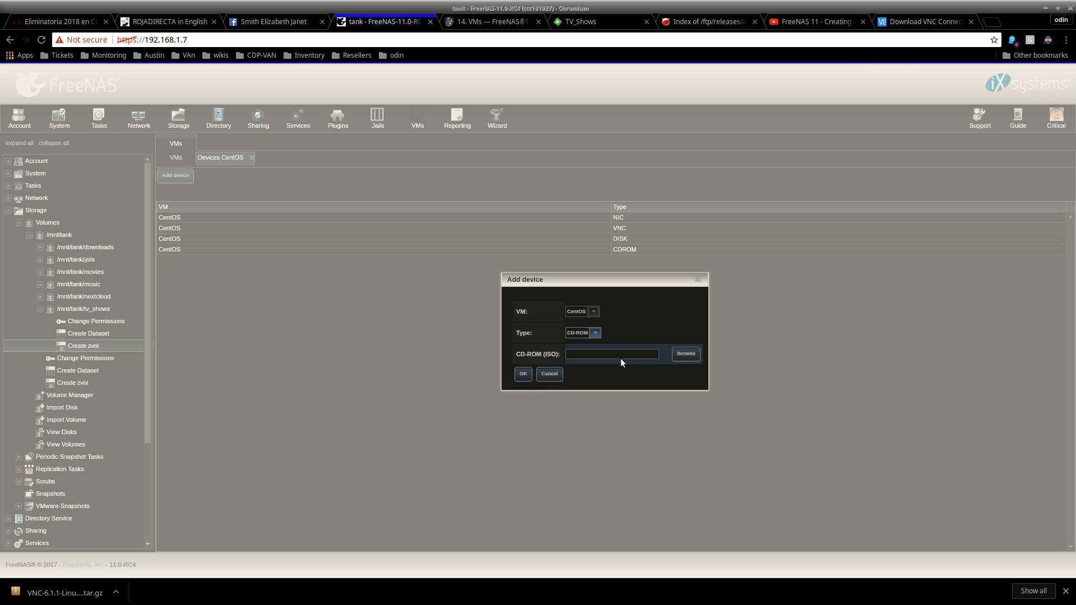
Step: Choose CentOS-7-x86_64-DVD-1511.iso from /mnt/tank/tv_shows/iso_s as the new CD-ROM device's image, and close the dialog without saving
{"action": "left_click", "coordinate": [686, 354]}
{"action": "left_click", "coordinate": [515, 301]}
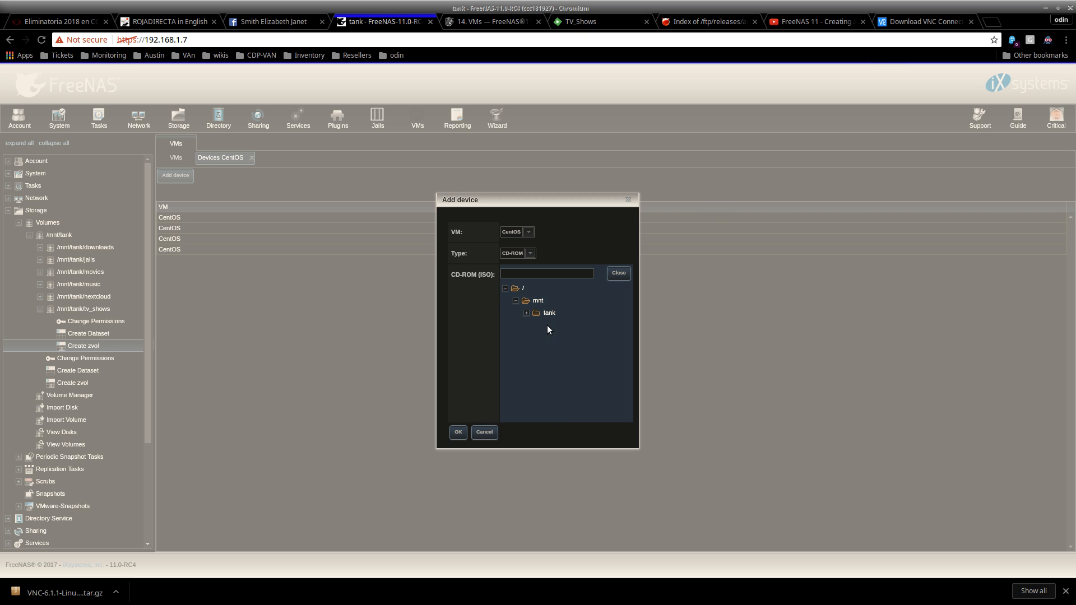
{"action": "left_click", "coordinate": [526, 313]}
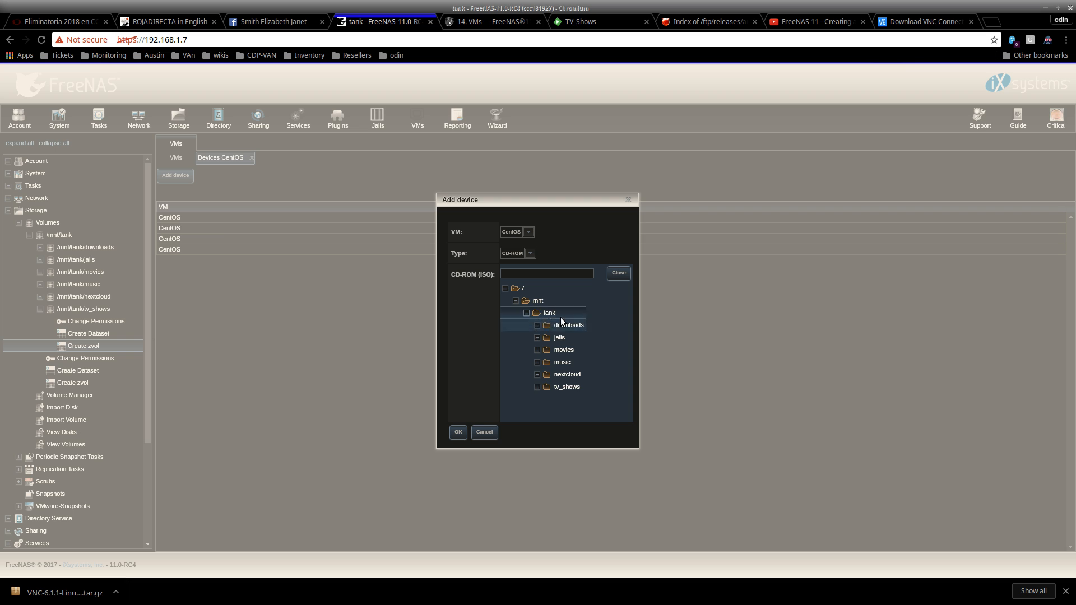
{"action": "left_click", "coordinate": [536, 387]}
{"action": "scroll", "coordinate": [578, 373], "scroll_direction": "down", "scroll_amount": 3}
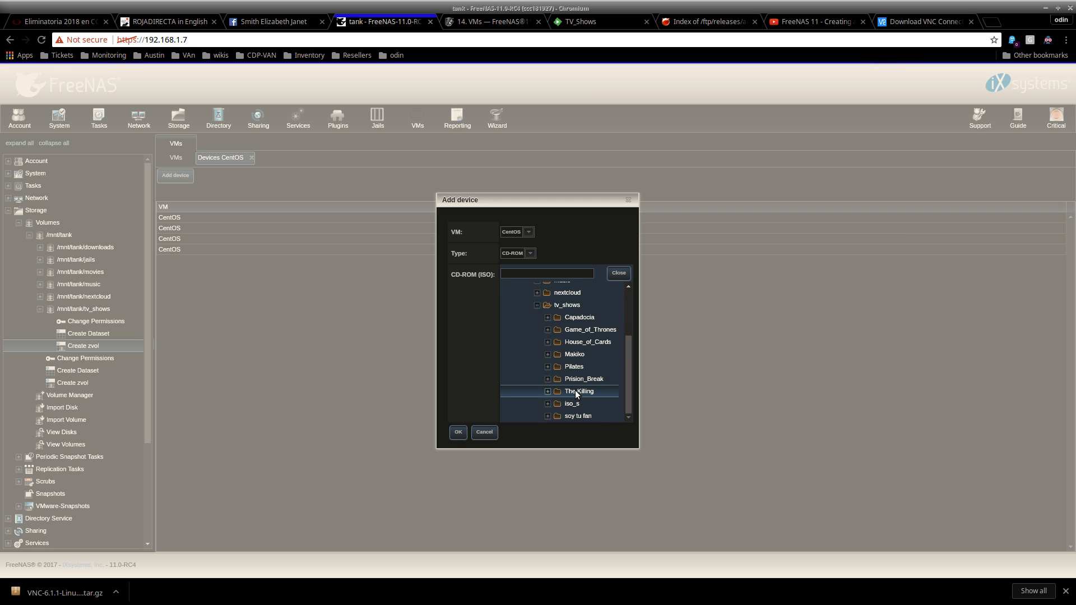
{"action": "left_click", "coordinate": [557, 403]}
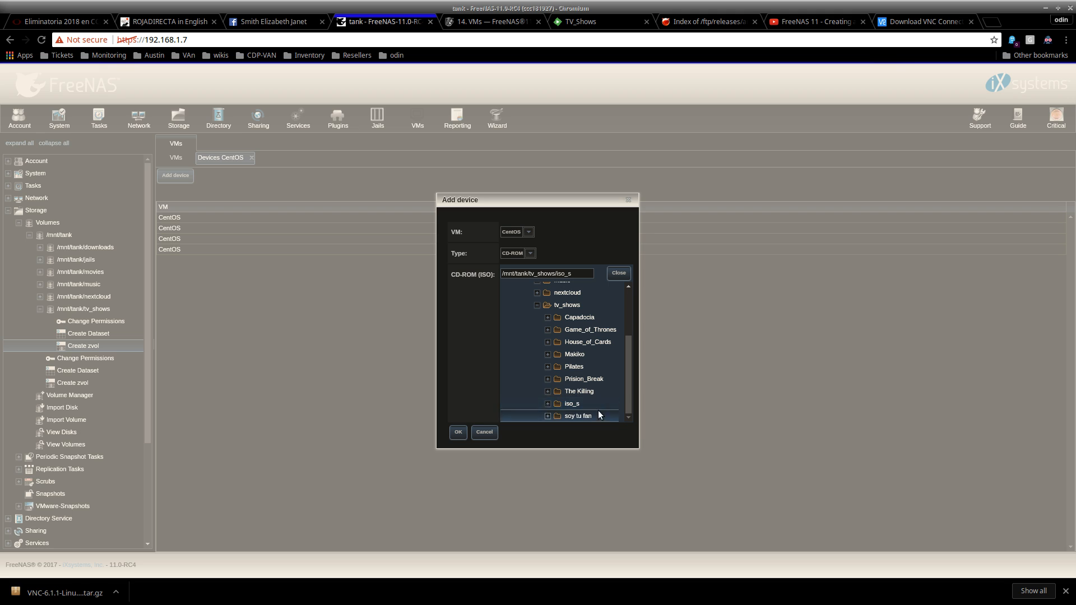
{"action": "left_click", "coordinate": [547, 404]}
{"action": "scroll", "coordinate": [674, 377], "scroll_direction": "down", "scroll_amount": 1}
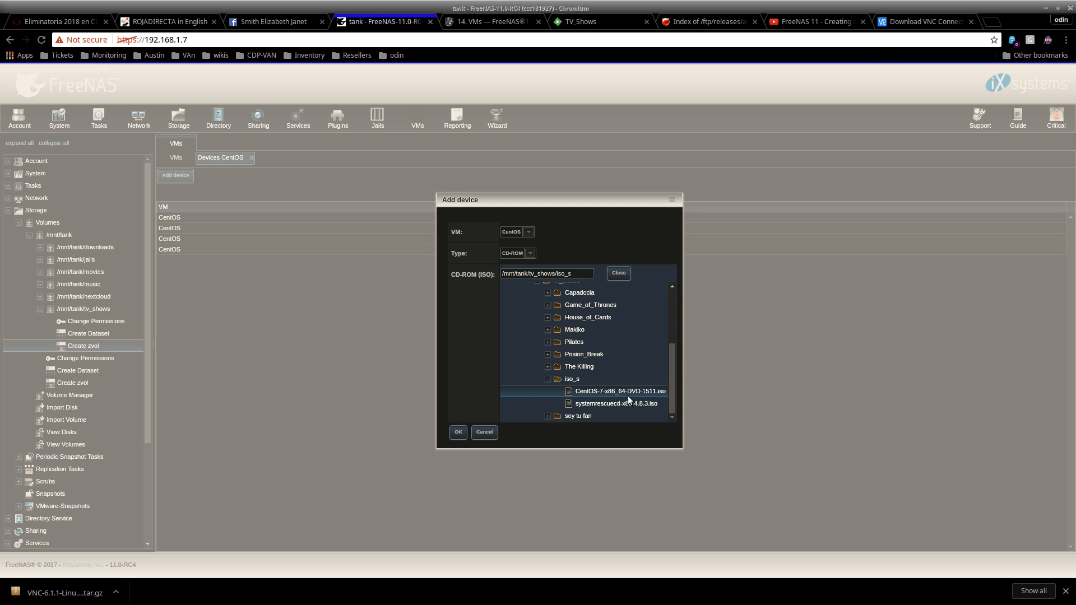
{"action": "left_click", "coordinate": [598, 391]}
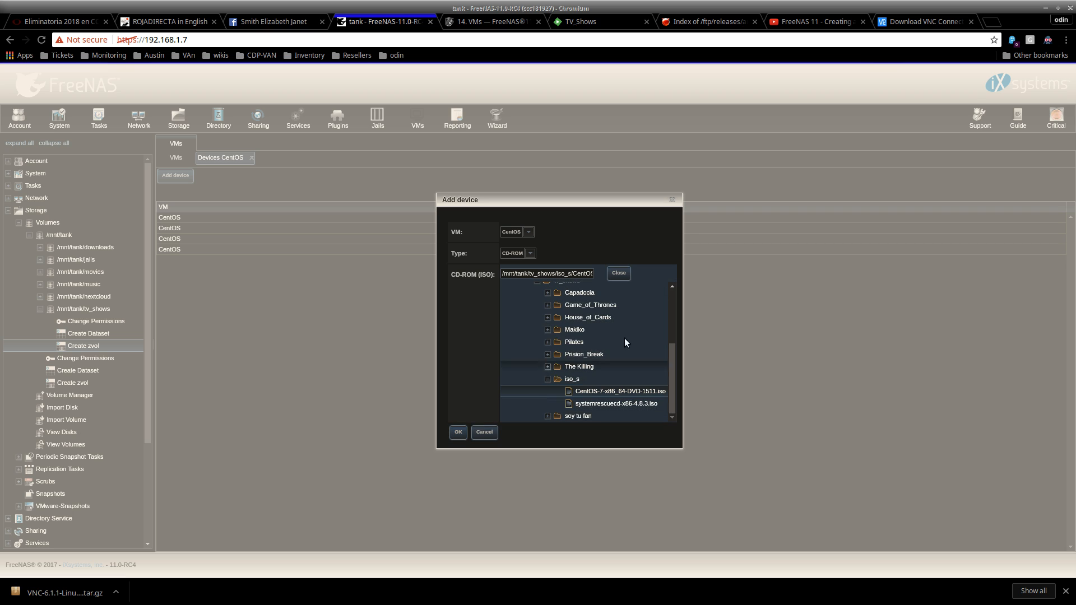
{"action": "left_click", "coordinate": [619, 273]}
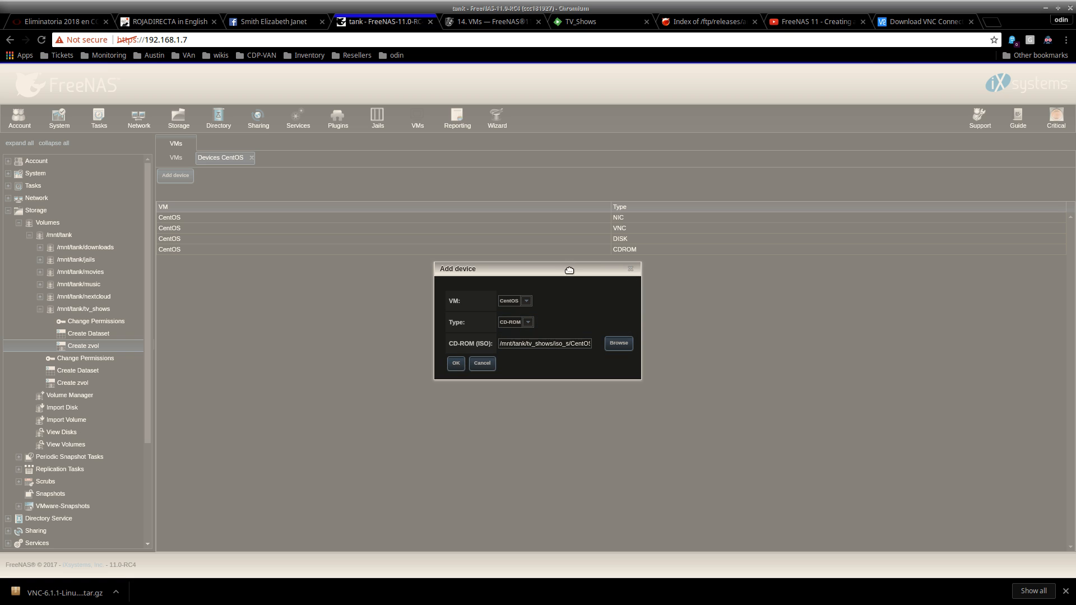
{"action": "left_click", "coordinate": [629, 270]}
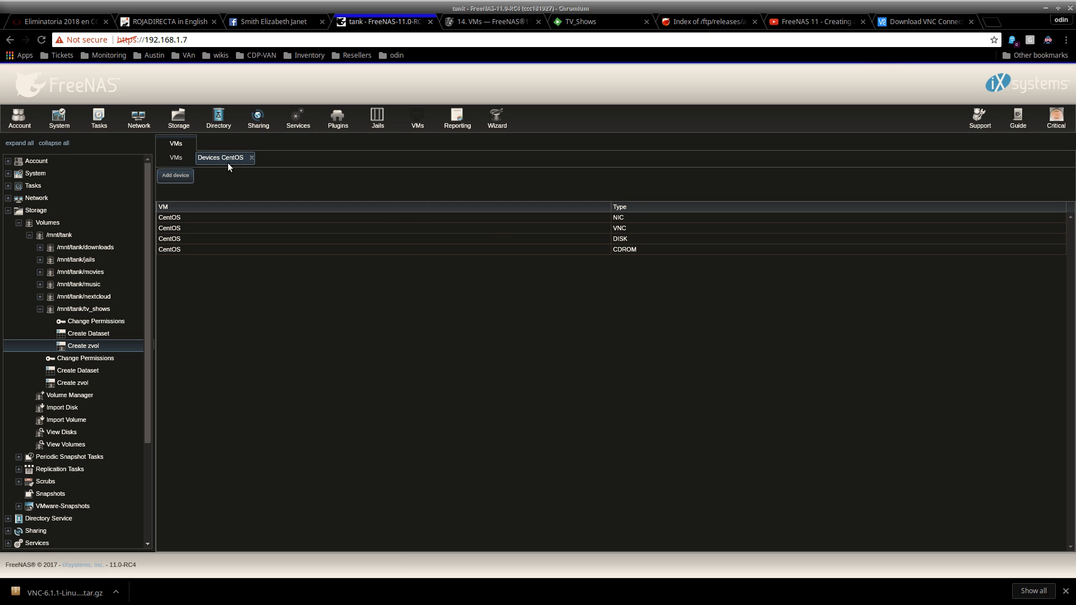
Step: Return to the list of virtual machines and select the CentOS virtual machine
{"action": "left_click", "coordinate": [175, 157]}
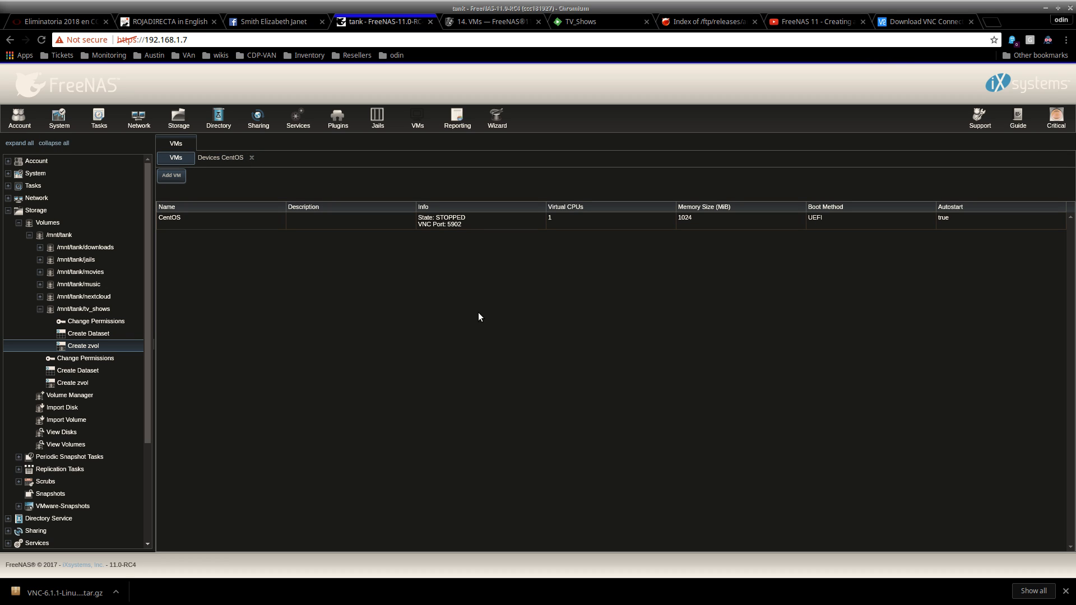
{"action": "left_click", "coordinate": [469, 226]}
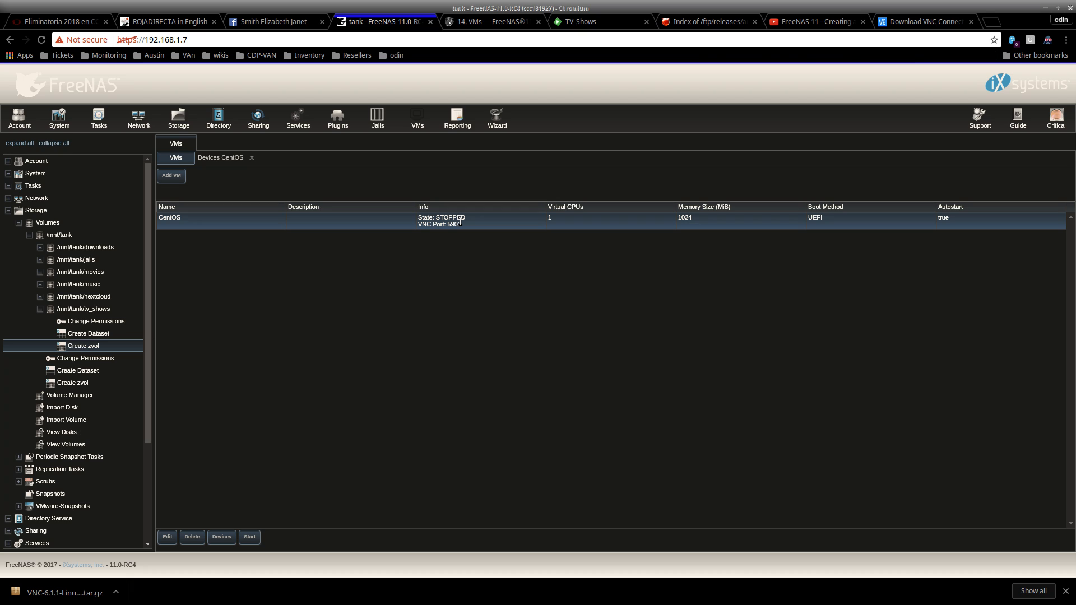
Step: Search Google in a new browser tab for "bios virtualization technology" and enlarge the first image result to examine the BIOS setting
{"action": "left_click", "coordinate": [991, 22]}
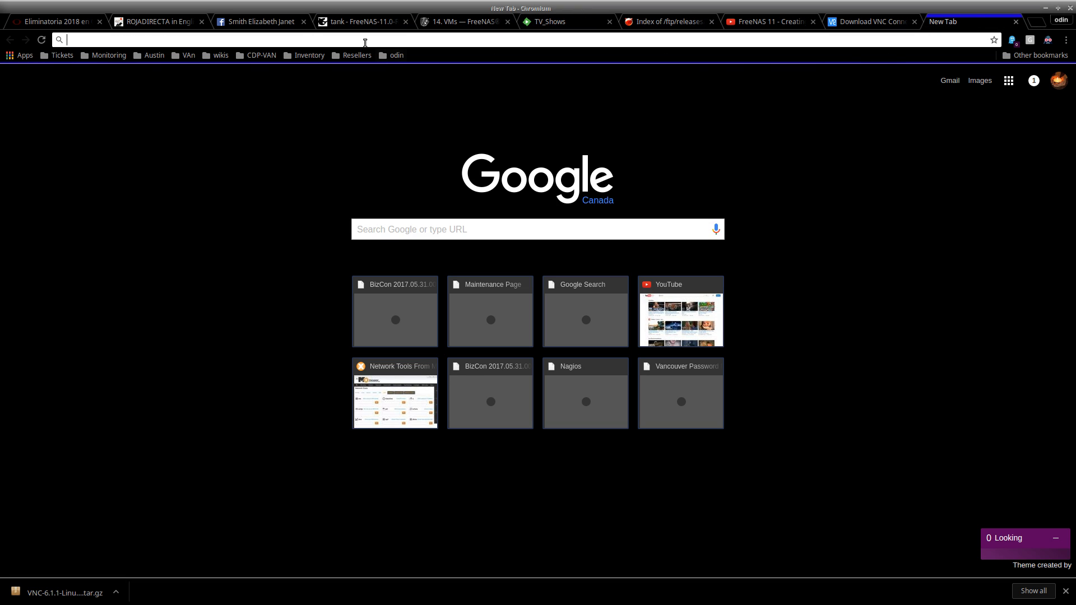
{"action": "left_click", "coordinate": [448, 223]}
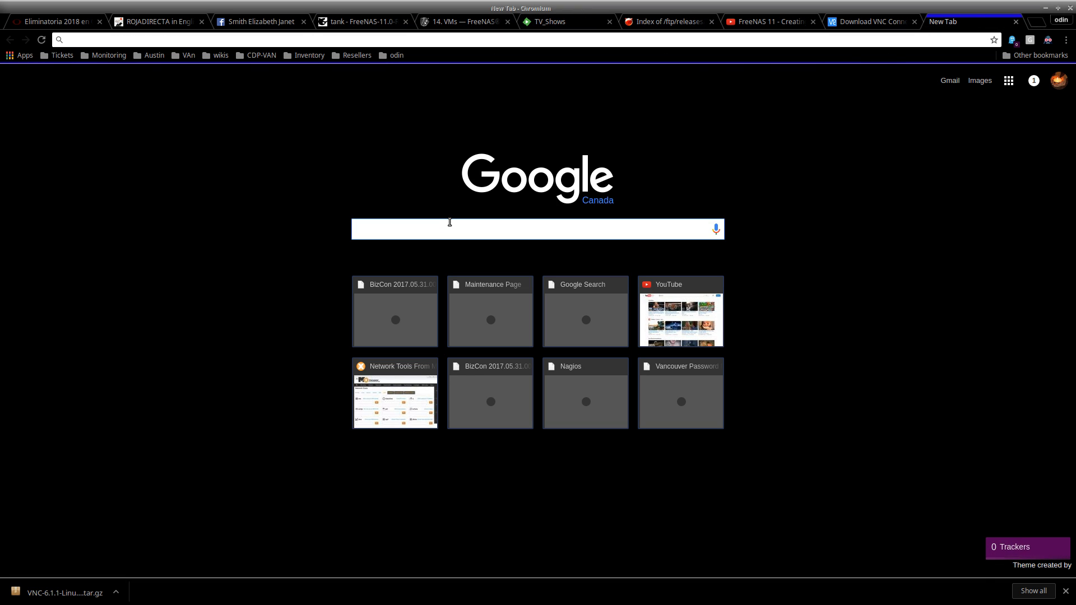
{"action": "type", "text": "BIOS"}
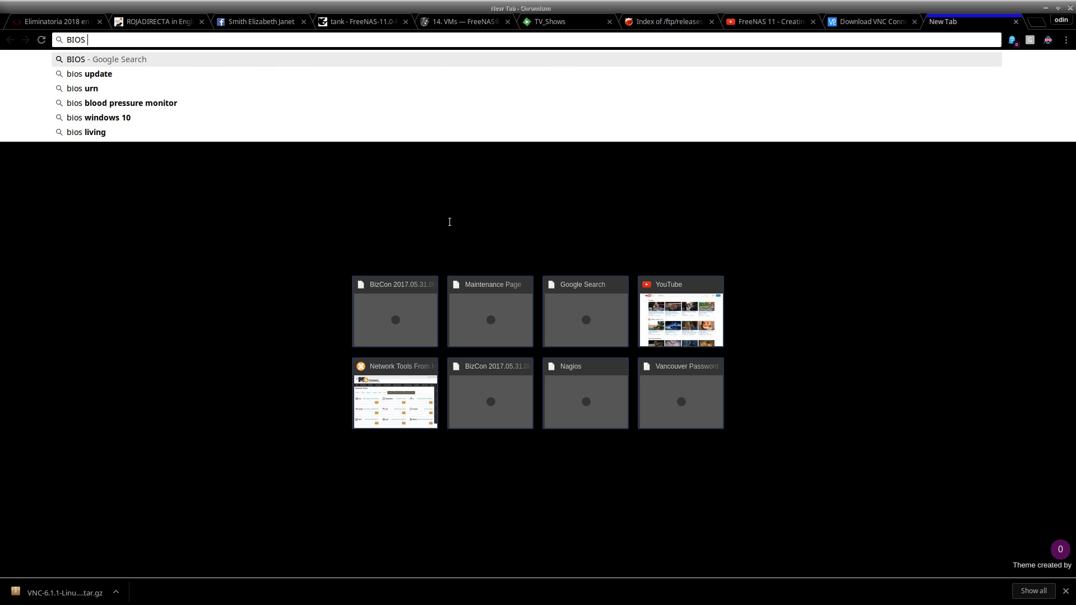
{"action": "type", "text": " virtu"}
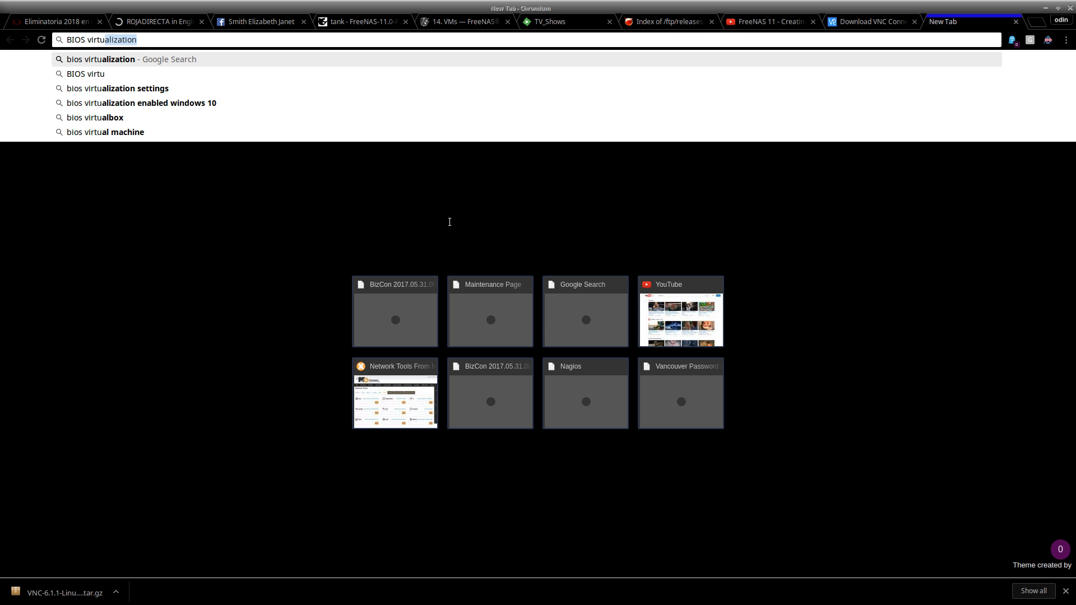
{"action": "key", "text": "Right"}
{"action": "type", "text": "tech"}
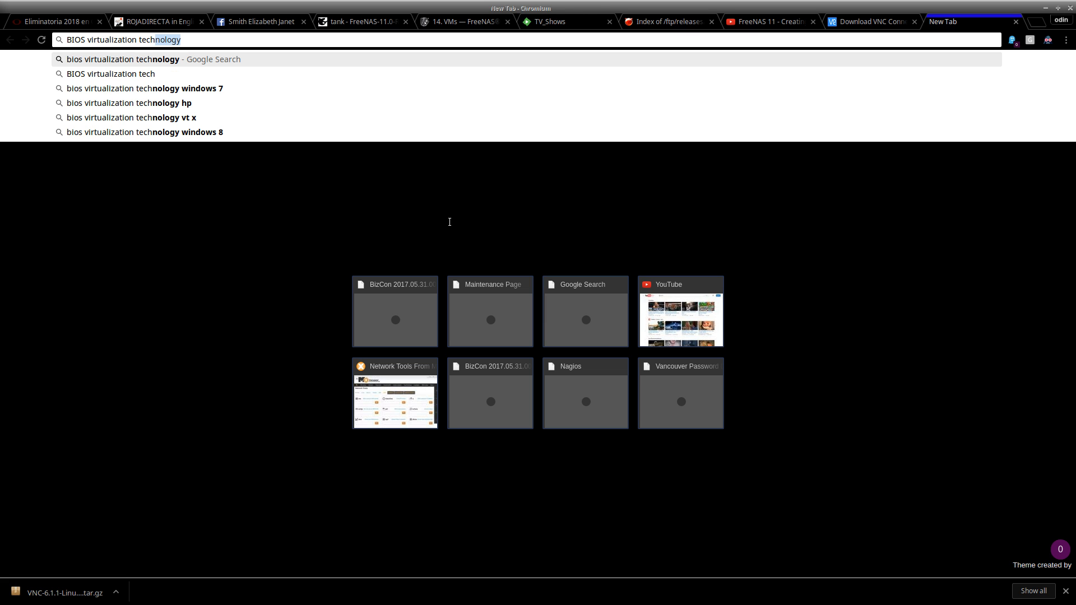
{"action": "key", "text": "Return"}
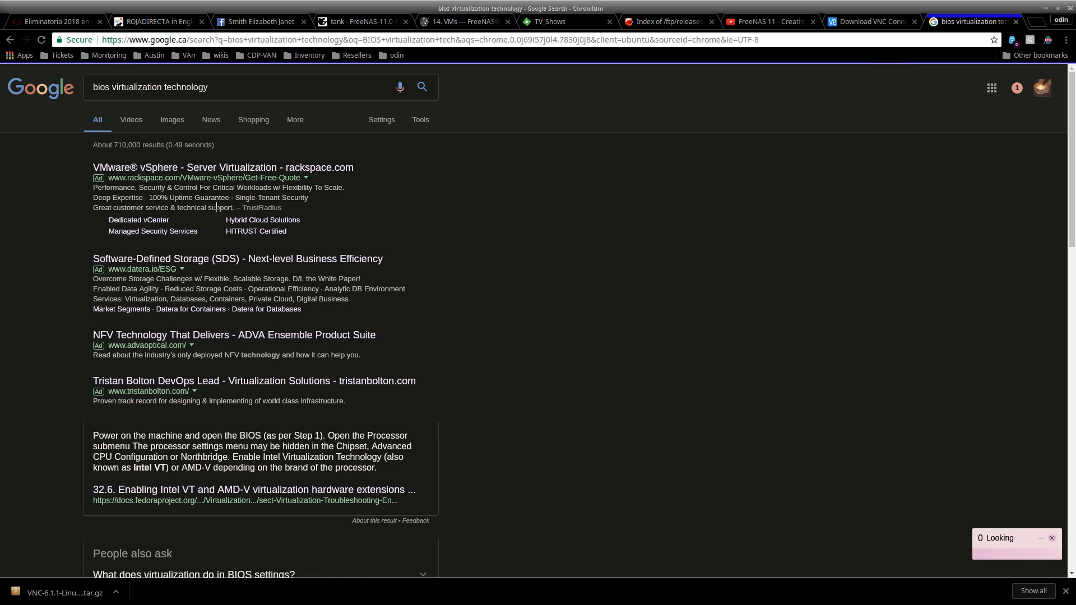
{"action": "left_click", "coordinate": [177, 120]}
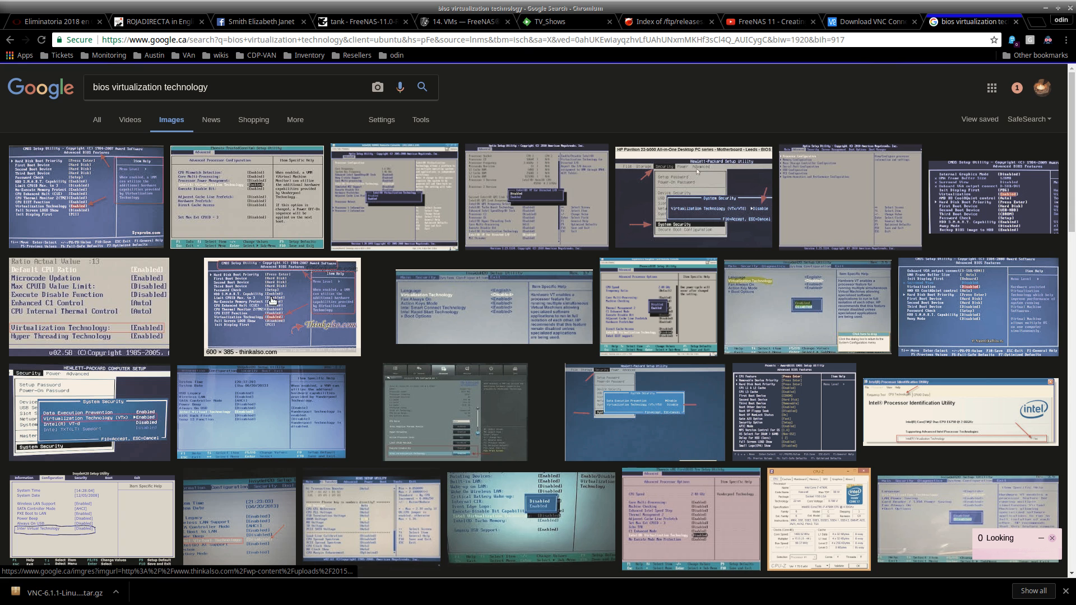
{"action": "left_click", "coordinate": [99, 194]}
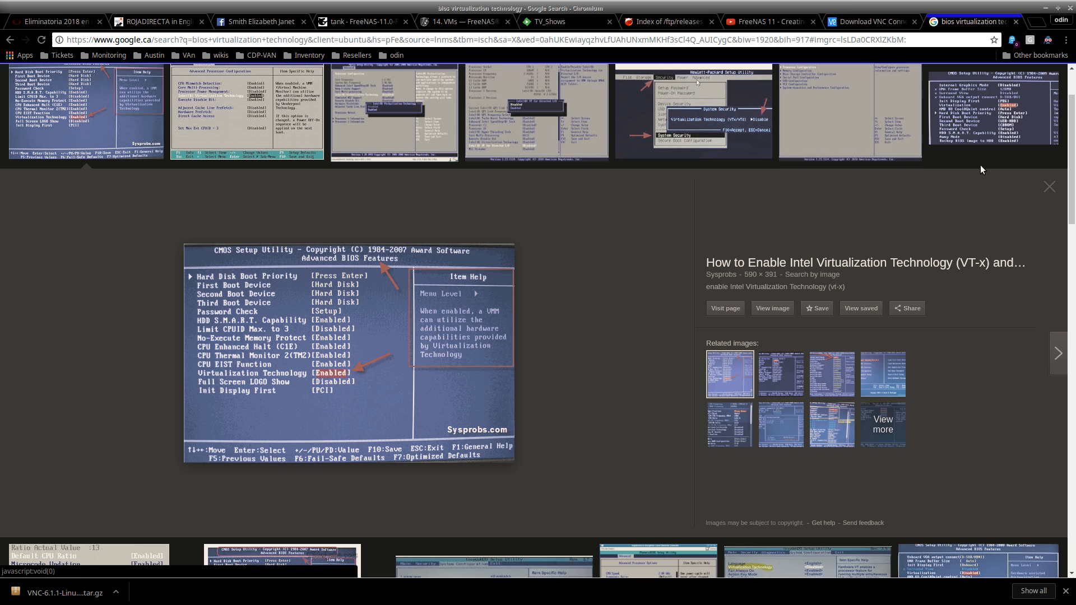
Step: Go back to FreeNAS and start the CentOS virtual machine, confirming the start
{"action": "left_click", "coordinate": [354, 24]}
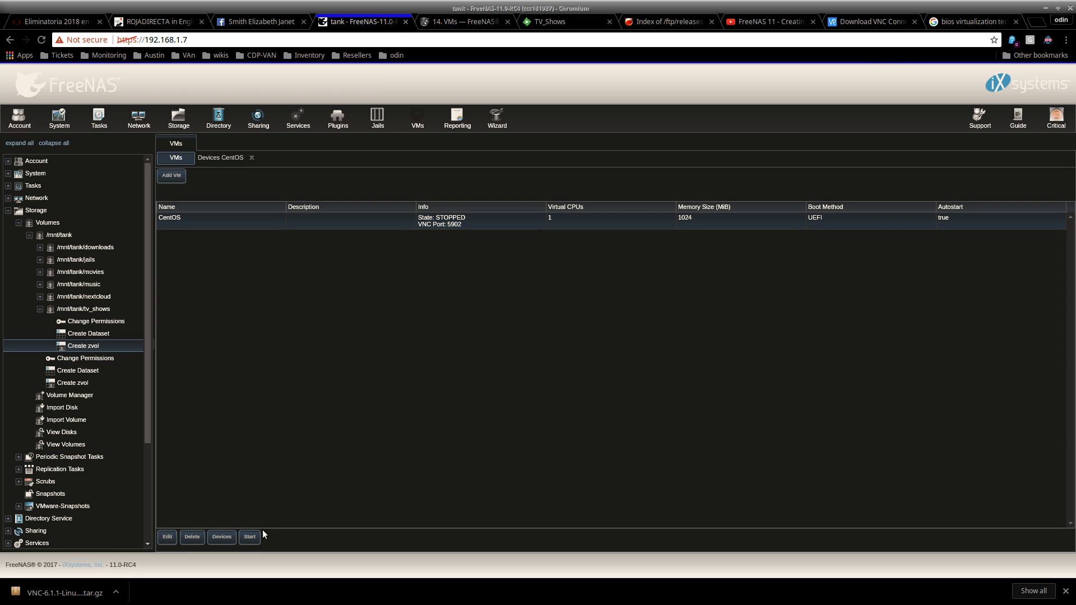
{"action": "left_click", "coordinate": [250, 536]}
{"action": "left_click", "coordinate": [516, 335]}
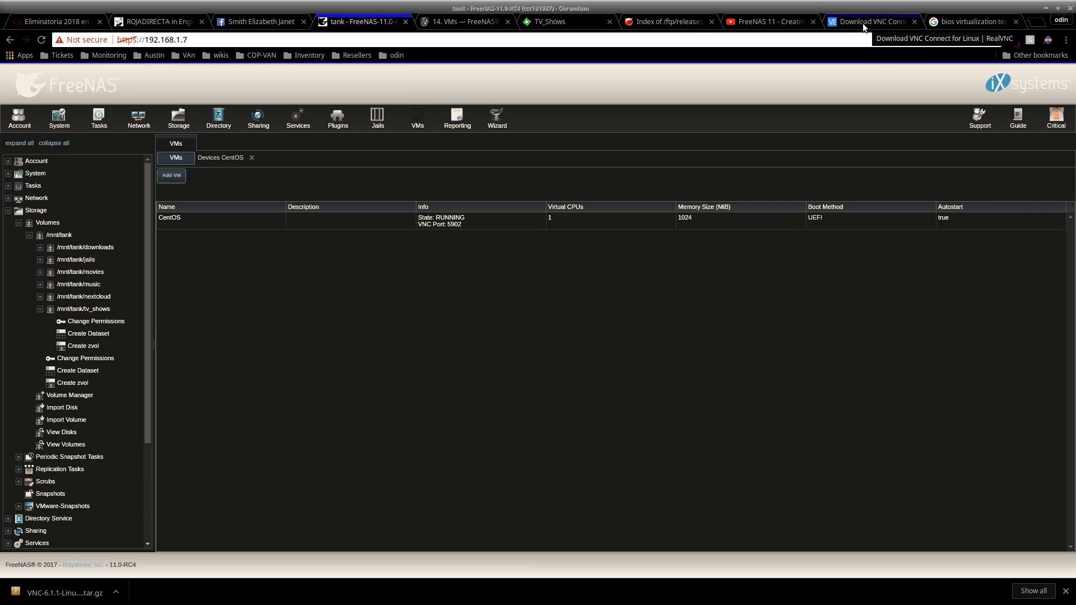
Step: Visit the RealVNC download page, switch to VNC Viewer and open the properties of the CentOS connection
{"action": "left_click", "coordinate": [863, 27]}
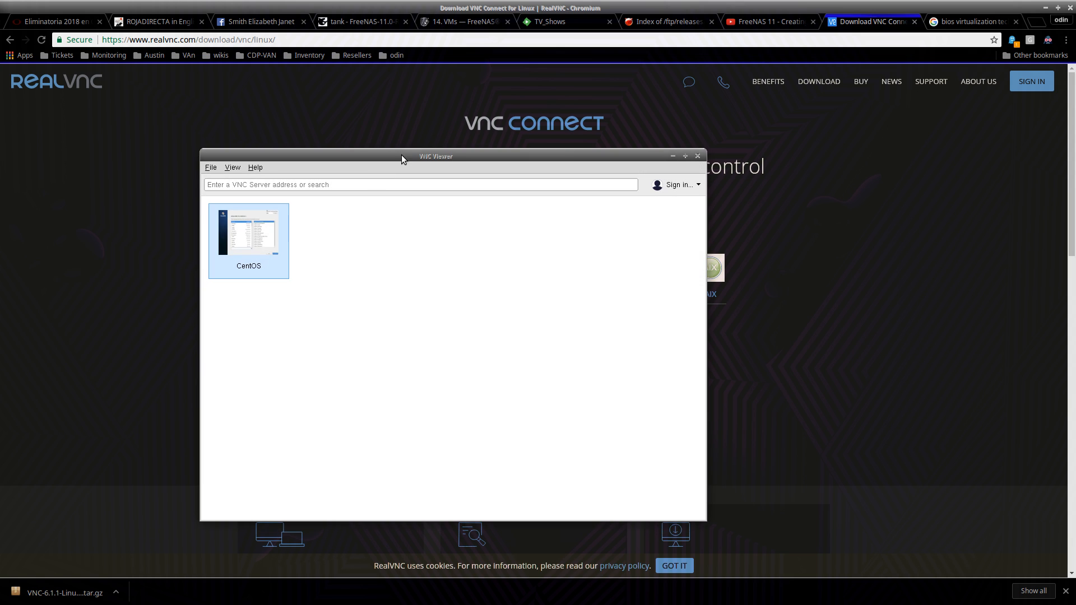
{"action": "right_click", "coordinate": [261, 244]}
{"action": "left_click", "coordinate": [288, 289]}
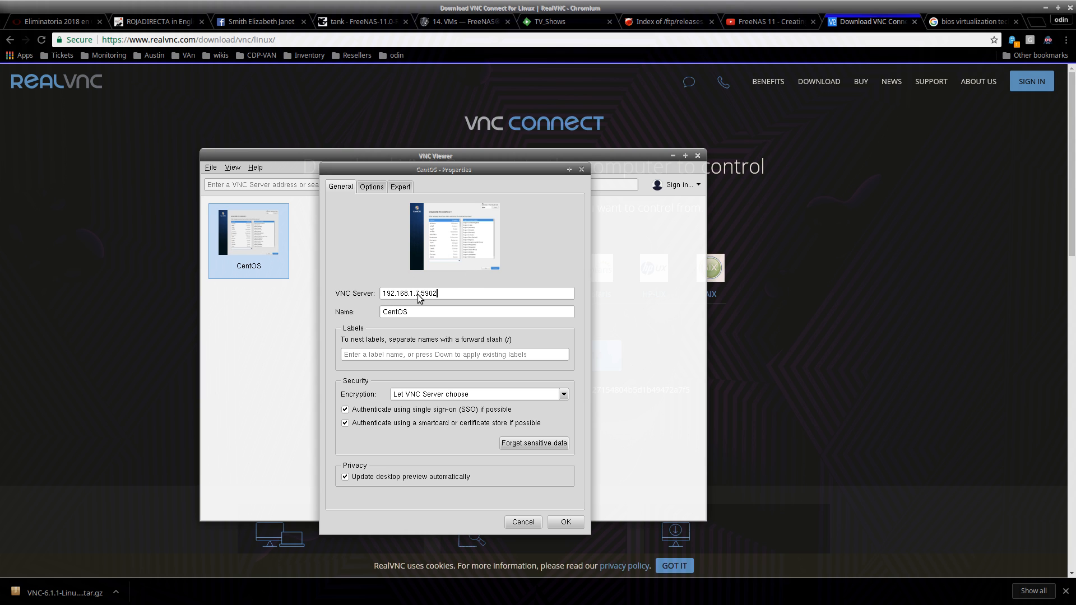
Step: Switch back to FreeNAS and review the settings of the CentOS network interface device without changing them
{"action": "left_click", "coordinate": [351, 23]}
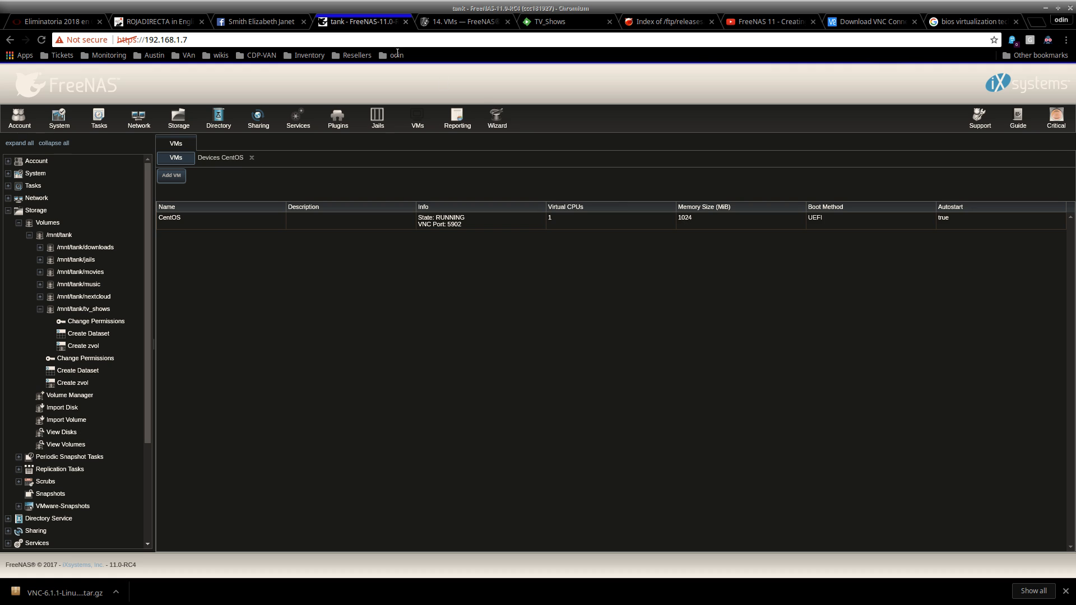
{"action": "left_click", "coordinate": [218, 159]}
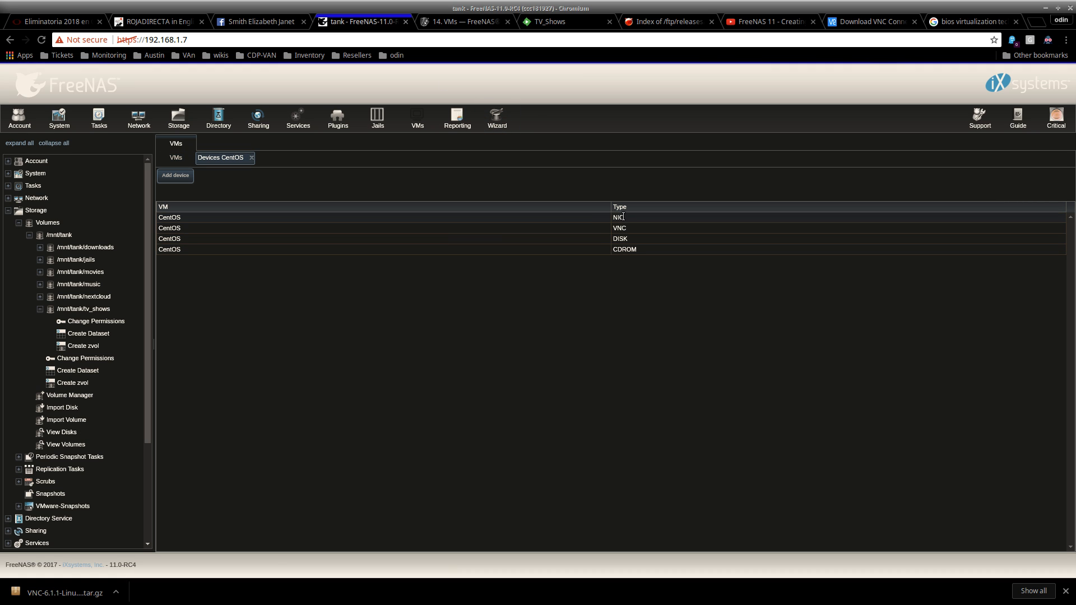
{"action": "left_click", "coordinate": [587, 225]}
{"action": "left_click", "coordinate": [167, 536]}
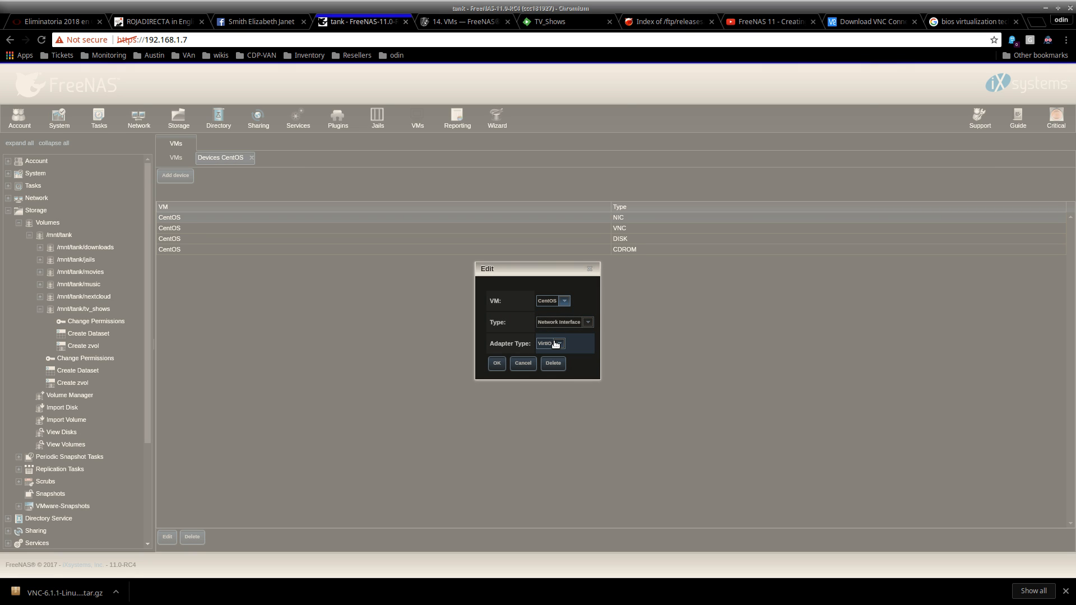
{"action": "left_click", "coordinate": [524, 364]}
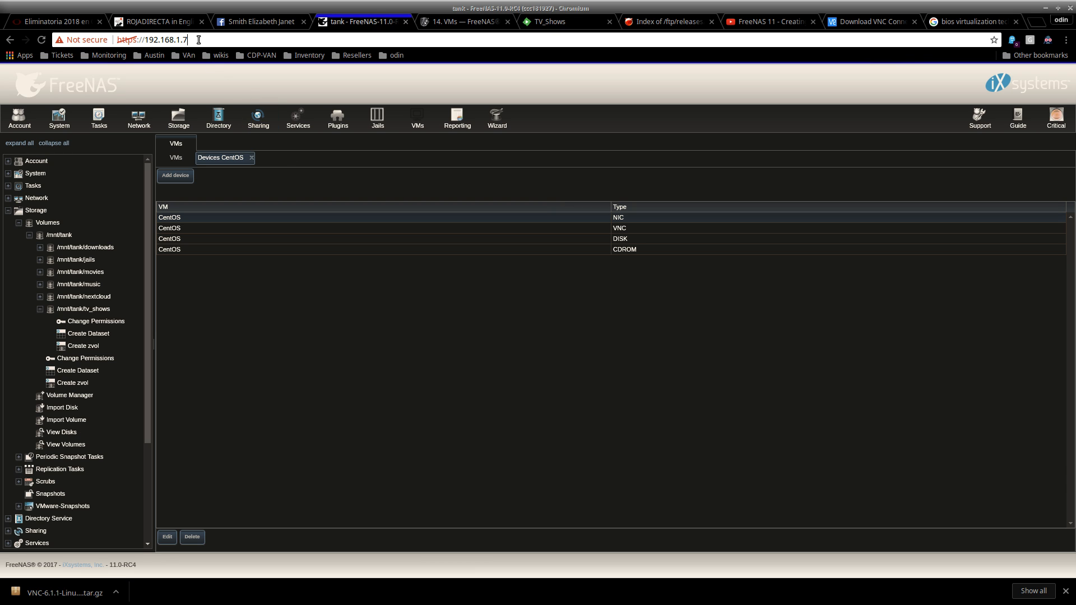
Step: Compare the FreeNAS IP address and the CentOS virtual machine's VNC port with the VNC Server address in the VNC Viewer properties
{"action": "left_click_drag", "start_coordinate": [199, 39], "coordinate": [145, 40]}
{"action": "key", "text": "alt+Tab"}
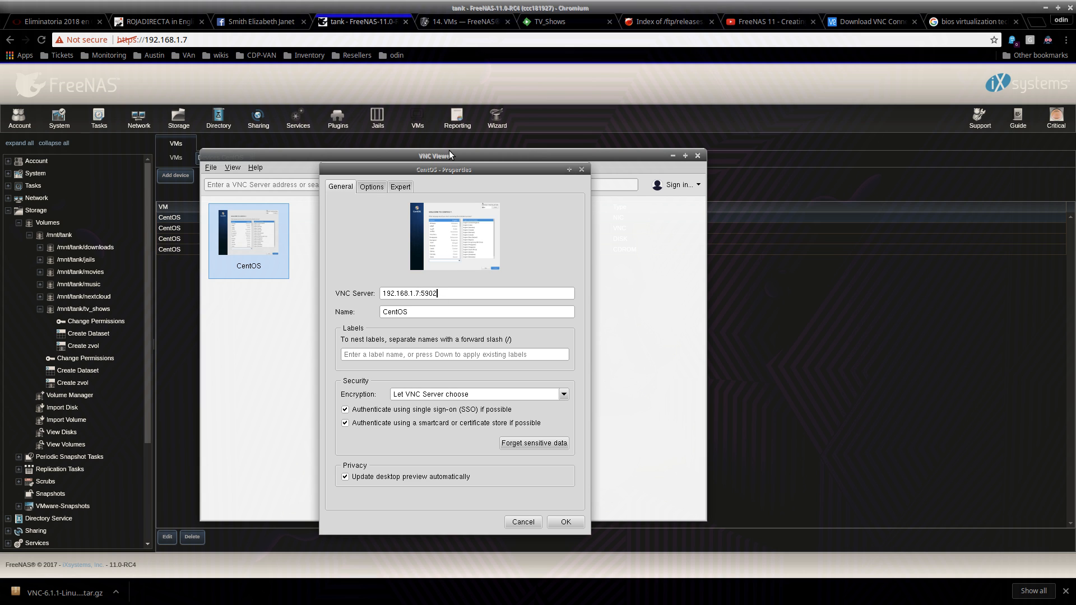
{"action": "left_click_drag", "start_coordinate": [450, 151], "coordinate": [629, 362]}
{"action": "left_click_drag", "start_coordinate": [519, 169], "coordinate": [458, 276]}
{"action": "left_click", "coordinate": [164, 162]}
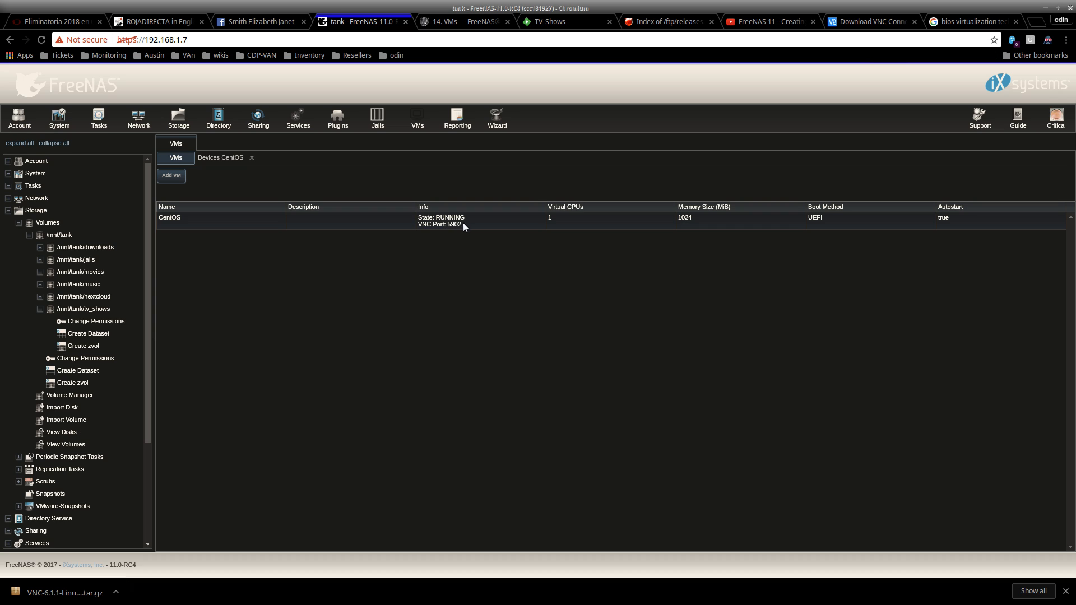
{"action": "left_click", "coordinate": [460, 224]}
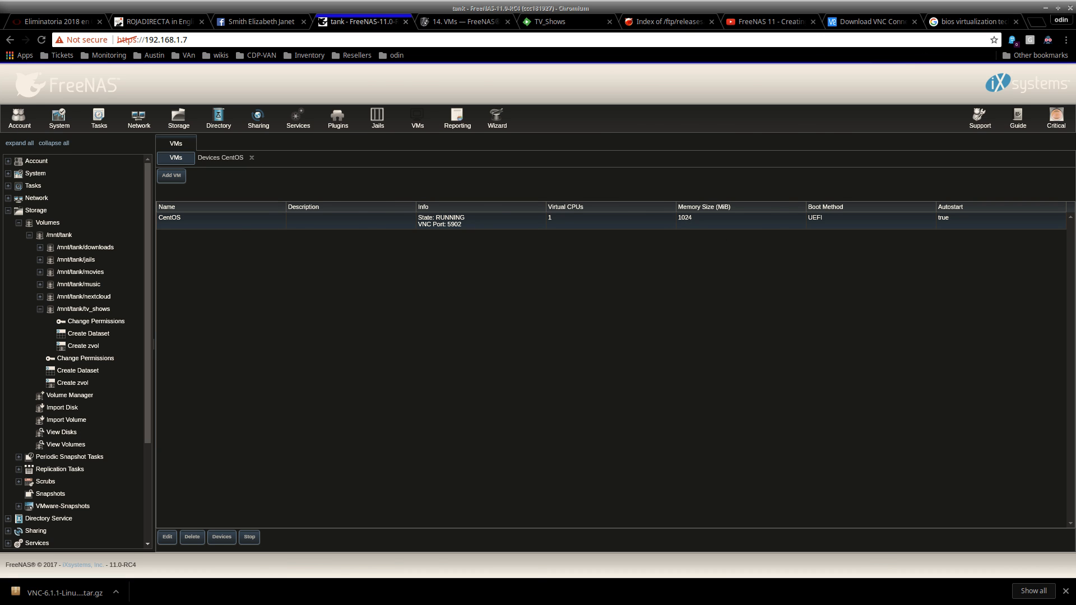
{"action": "key", "text": "alt+Tab"}
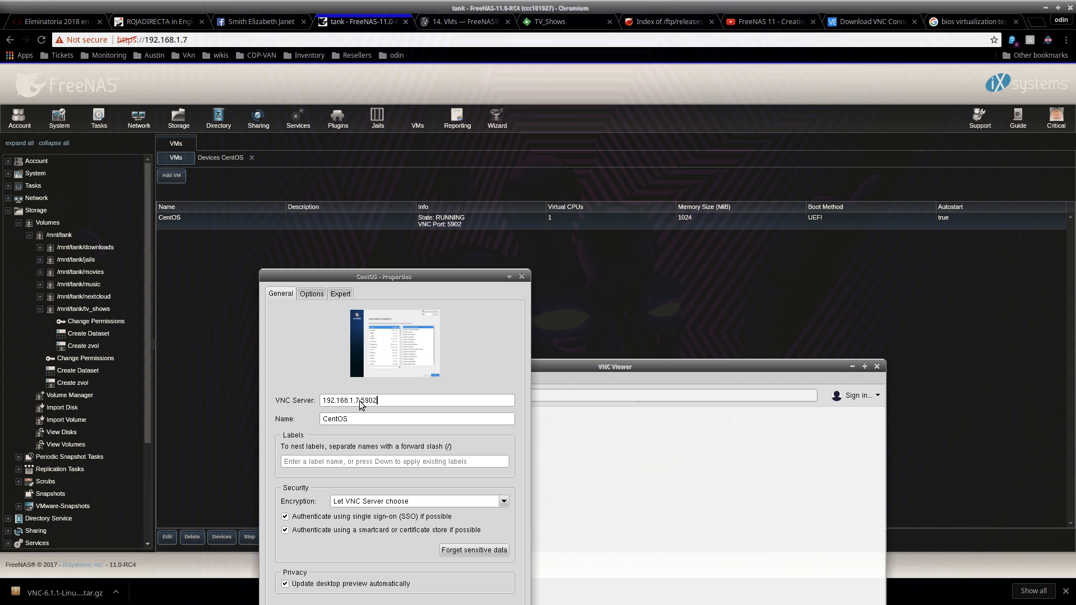
Step: Set the CentOS connection's picture quality to Medium and save its properties
{"action": "left_click_drag", "start_coordinate": [409, 281], "coordinate": [567, 158]}
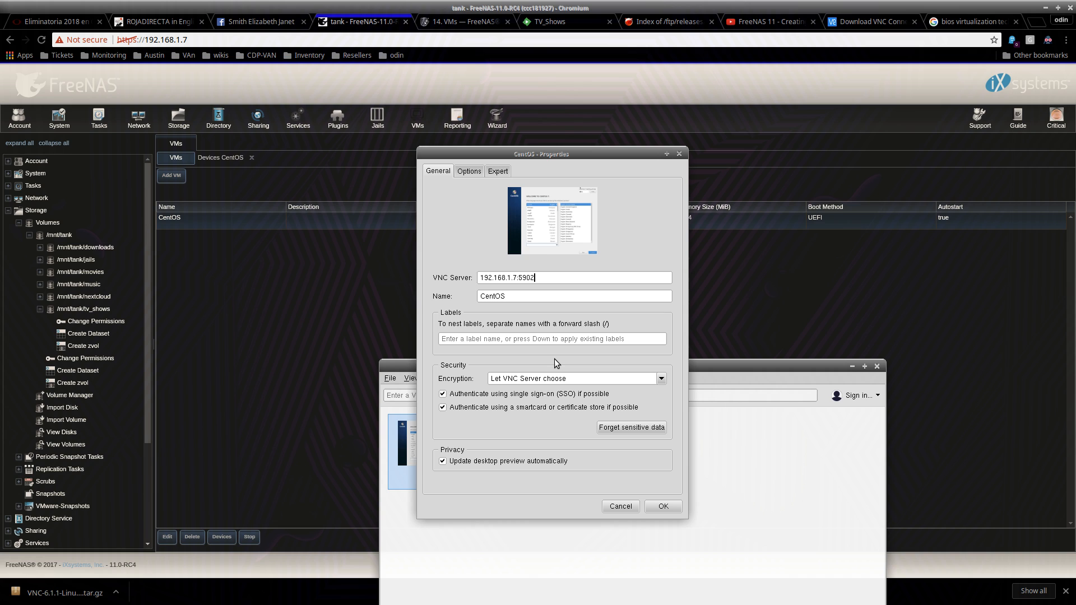
{"action": "left_click", "coordinate": [472, 176]}
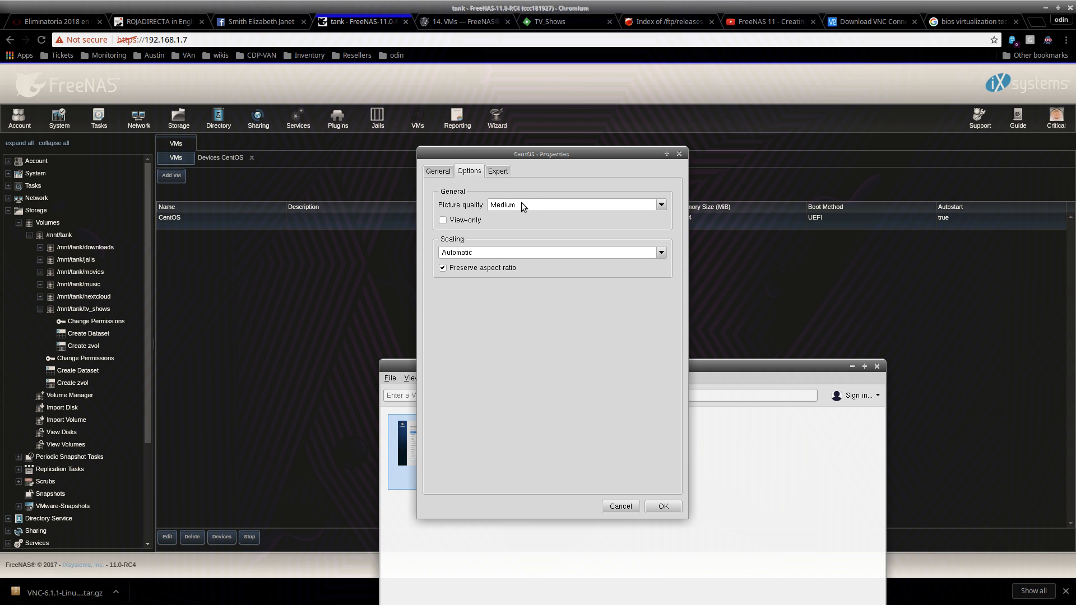
{"action": "left_click", "coordinate": [661, 204]}
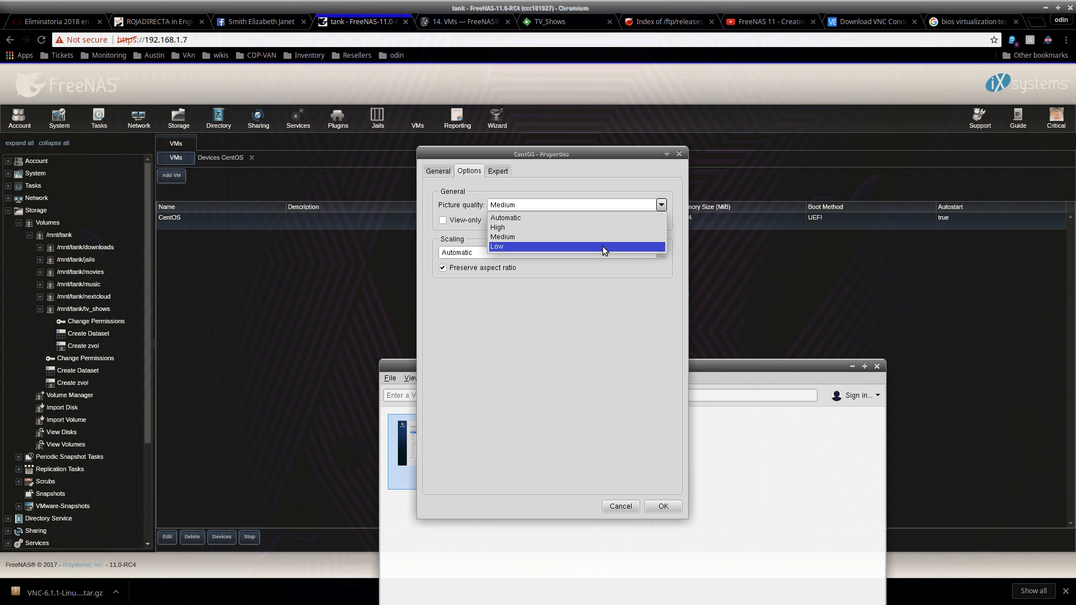
{"action": "left_click", "coordinate": [582, 236]}
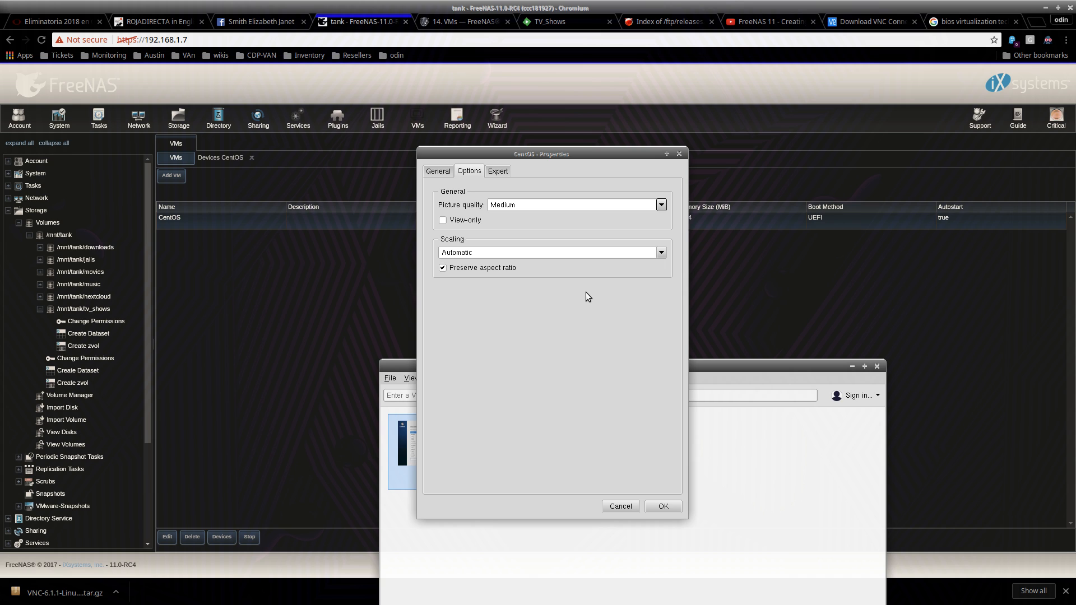
{"action": "left_click", "coordinate": [662, 507]}
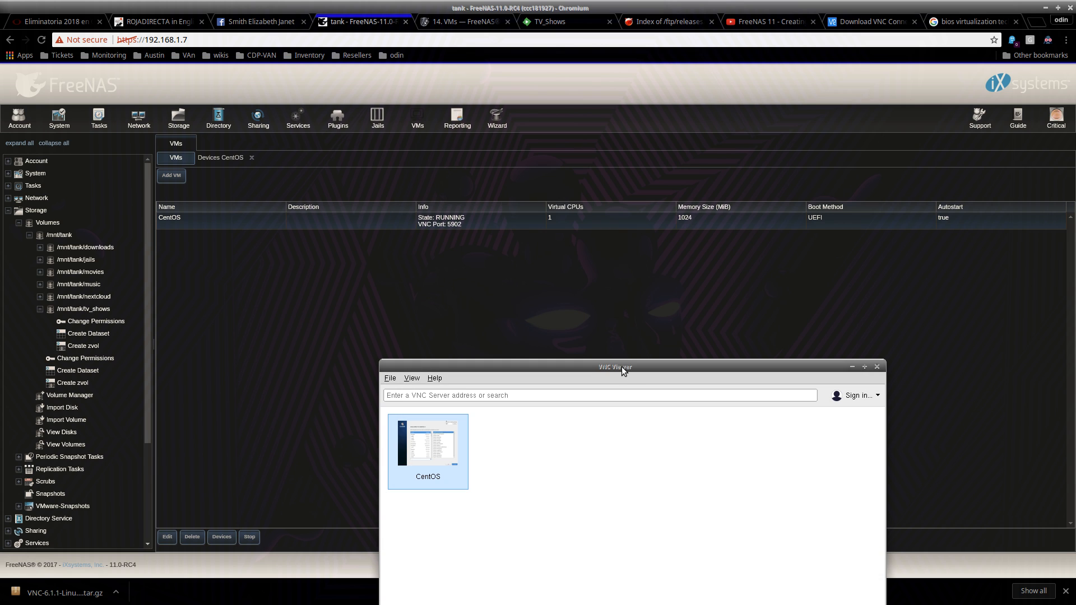
Step: Connect to the CentOS virtual machine in VNC Viewer, accept the unencrypted connection and look through the installer's English language variants
{"action": "left_click_drag", "start_coordinate": [620, 367], "coordinate": [577, 194]}
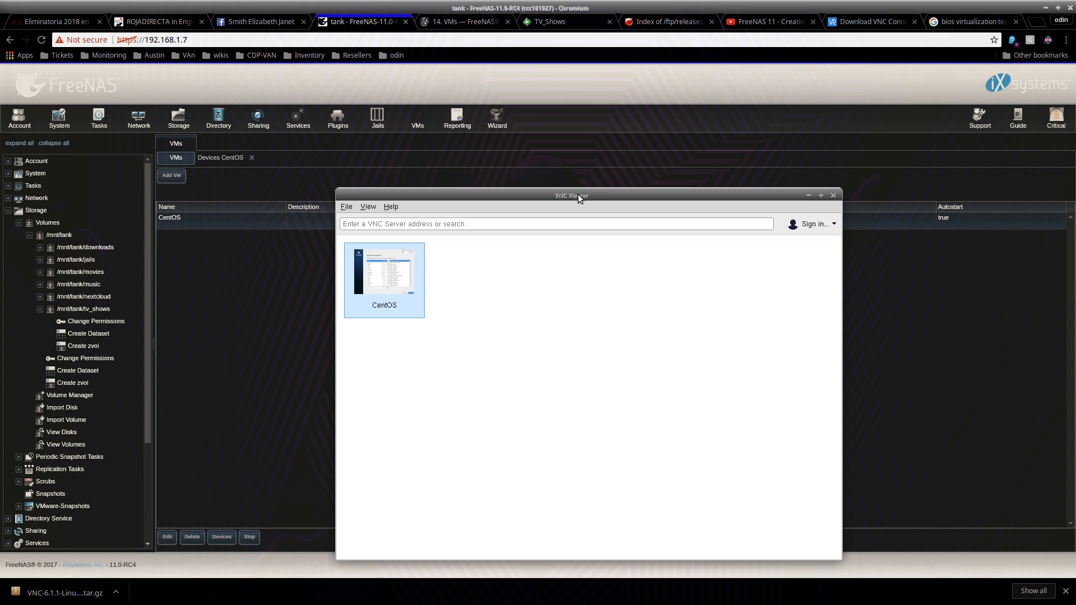
{"action": "double_click", "coordinate": [408, 280]}
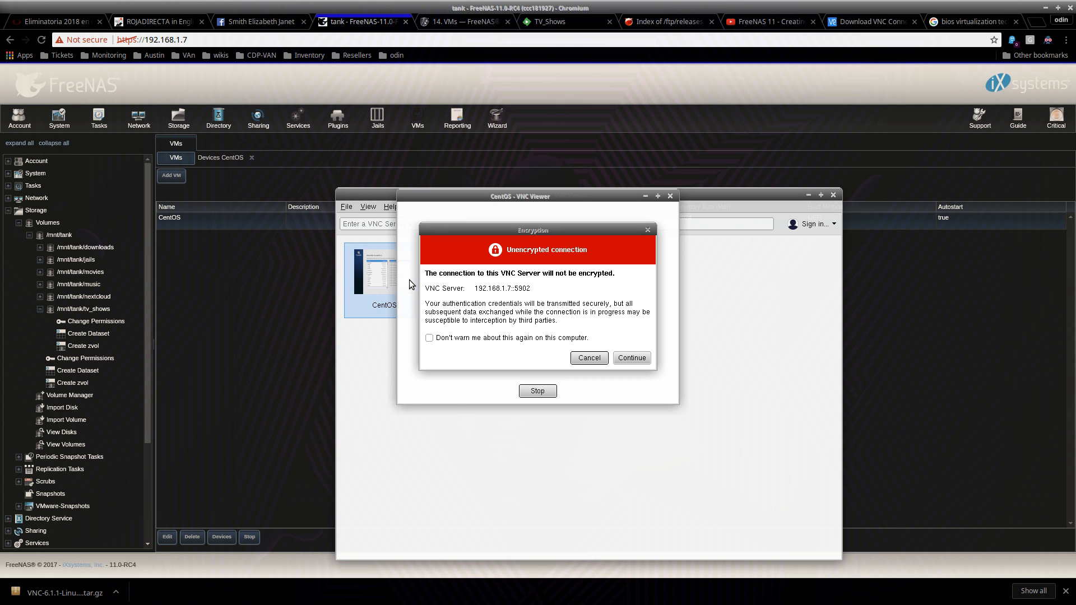
{"action": "left_click", "coordinate": [642, 360]}
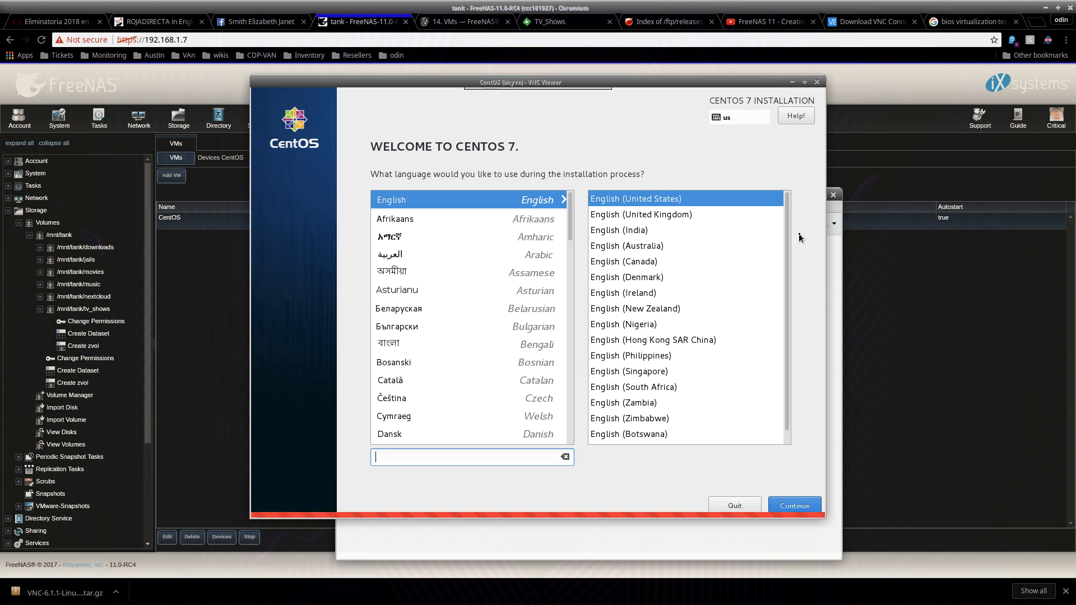
{"action": "scroll", "coordinate": [650, 353], "scroll_direction": "down", "scroll_amount": 1}
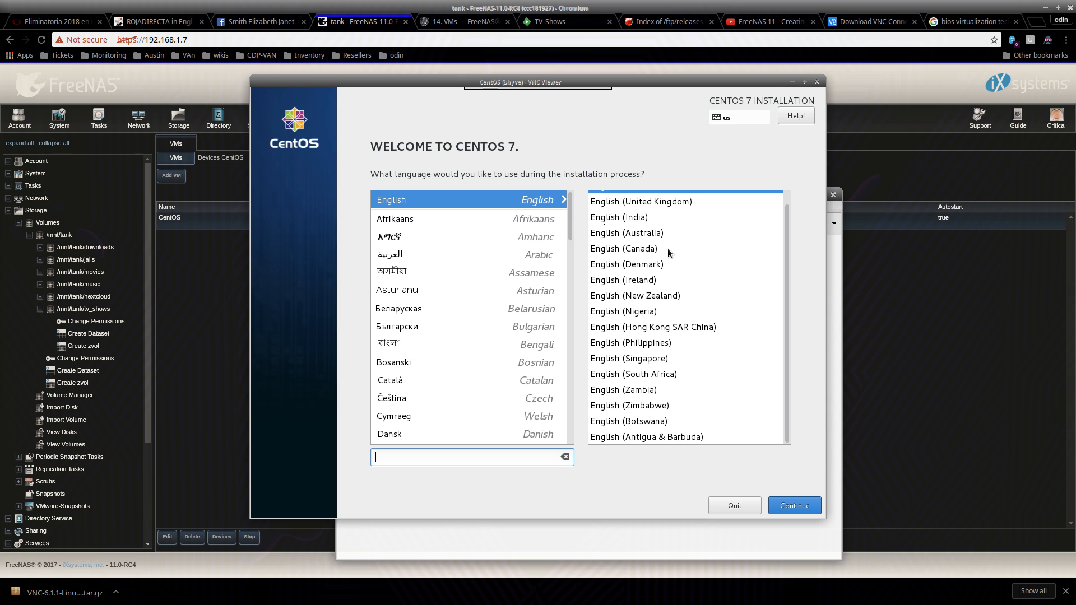
Step: Switch back to FreeNAS, review the advanced settings and template choices for a new jail named frenas, and cancel its creation
{"action": "left_click", "coordinate": [176, 70]}
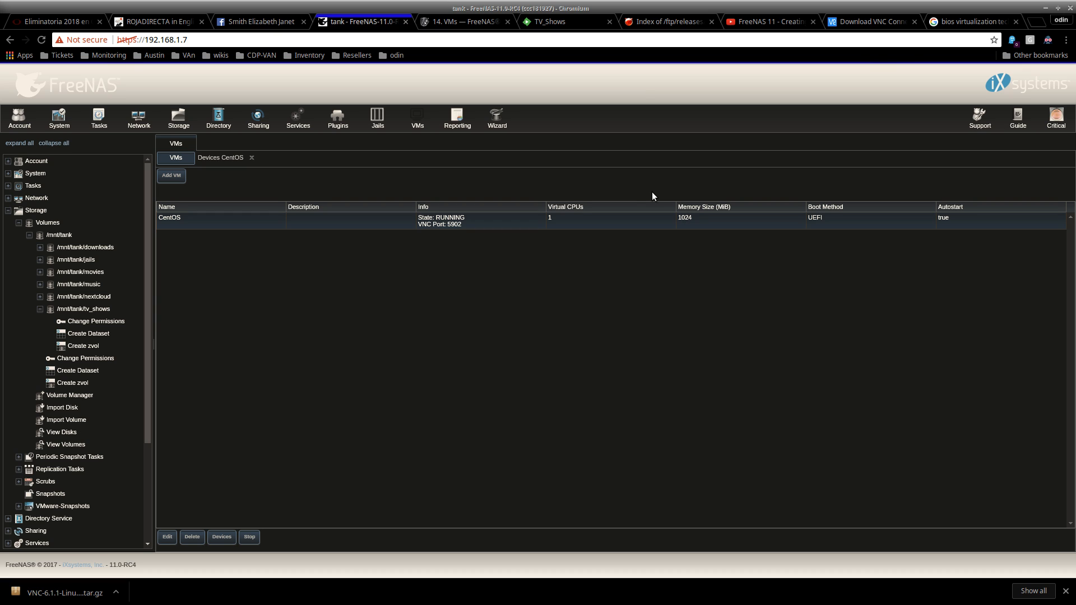
{"action": "left_click", "coordinate": [377, 117]}
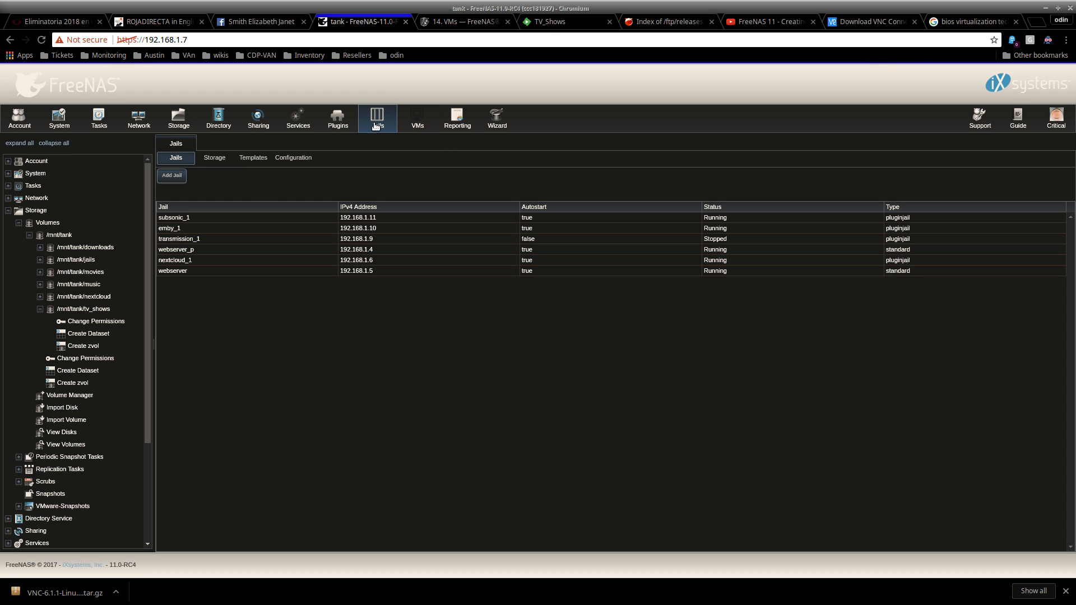
{"action": "left_click", "coordinate": [174, 176]}
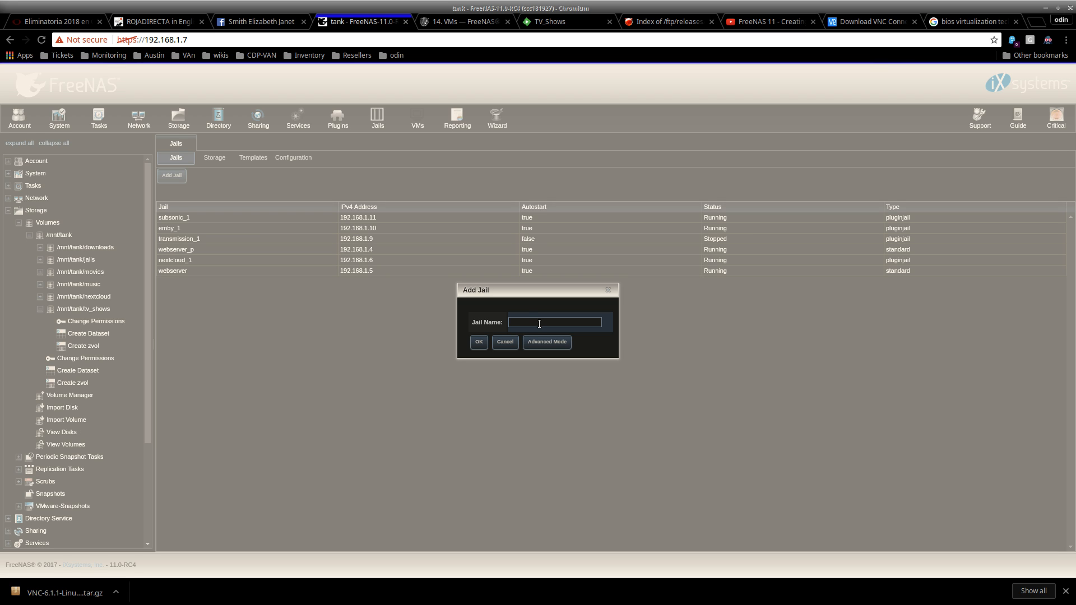
{"action": "type", "text": "nas"}
{"action": "left_click", "coordinate": [551, 343]}
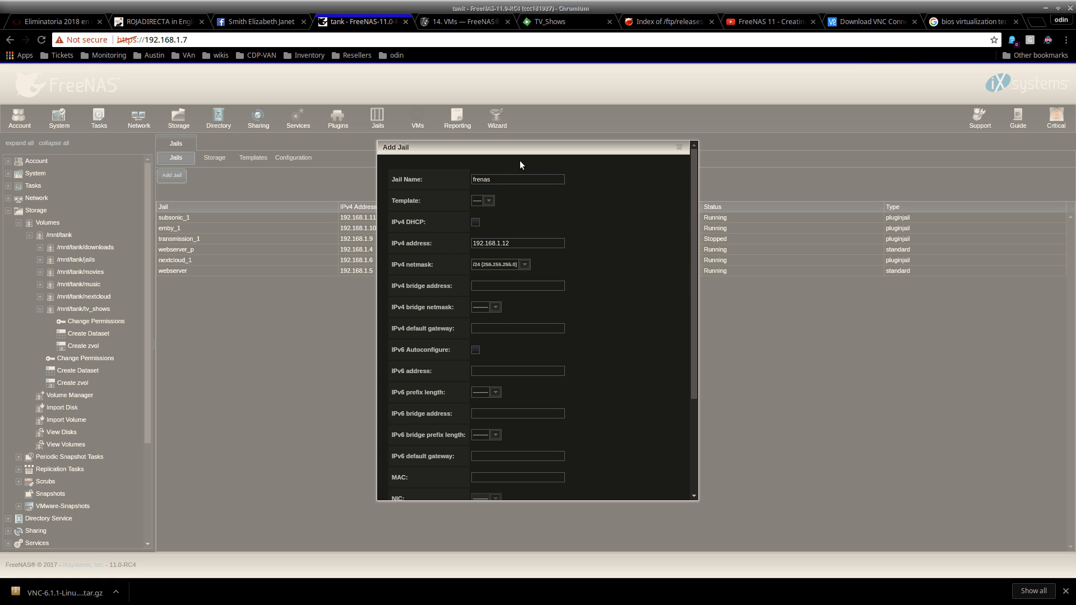
{"action": "left_click", "coordinate": [487, 202]}
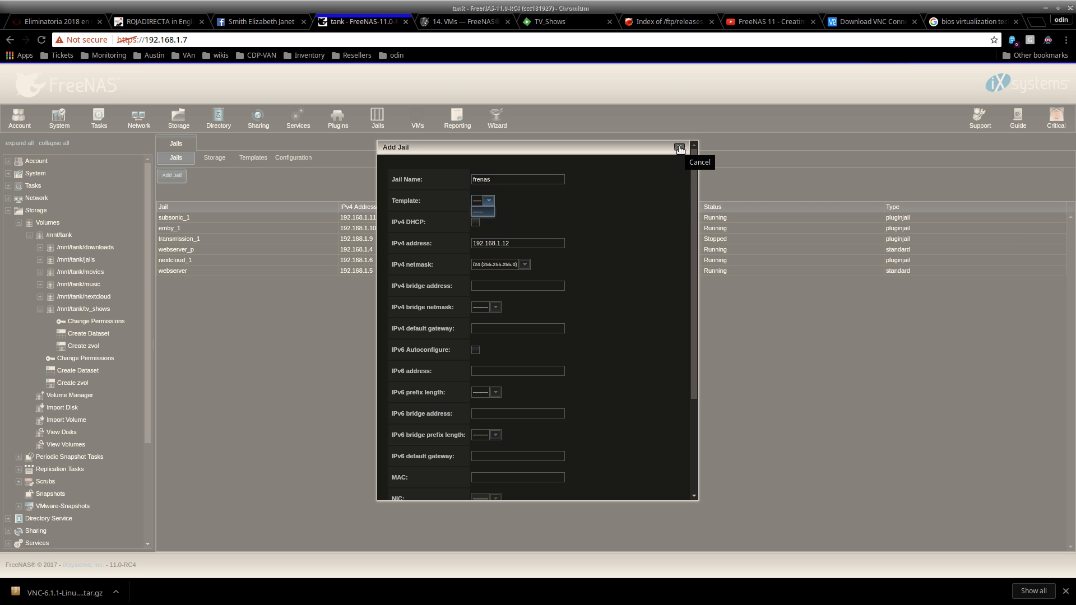
{"action": "left_click_drag", "start_coordinate": [694, 203], "coordinate": [695, 416]}
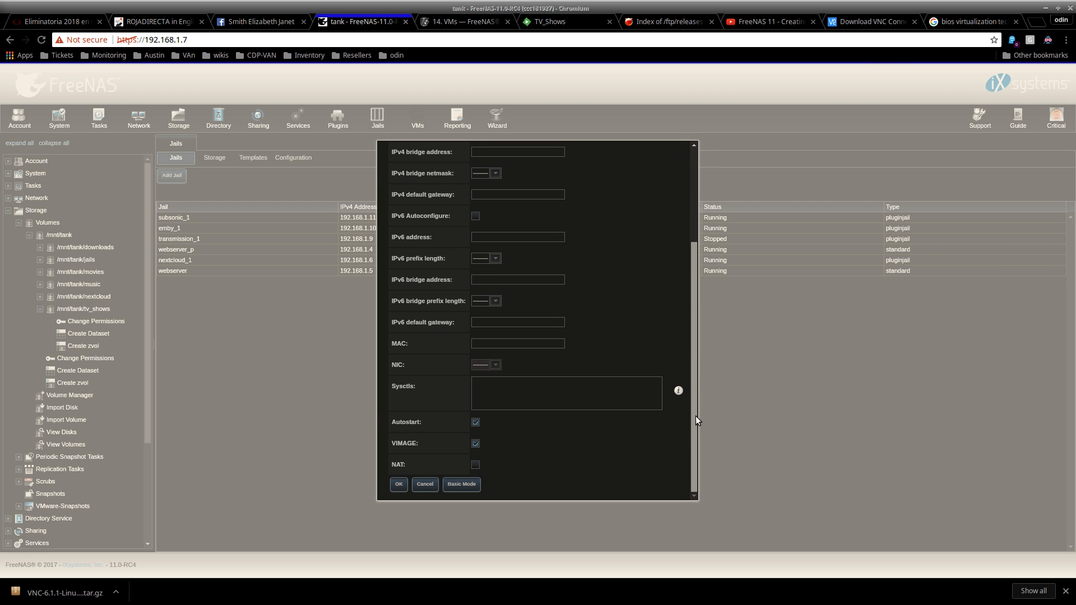
{"action": "left_click_drag", "start_coordinate": [696, 404], "coordinate": [696, 179]}
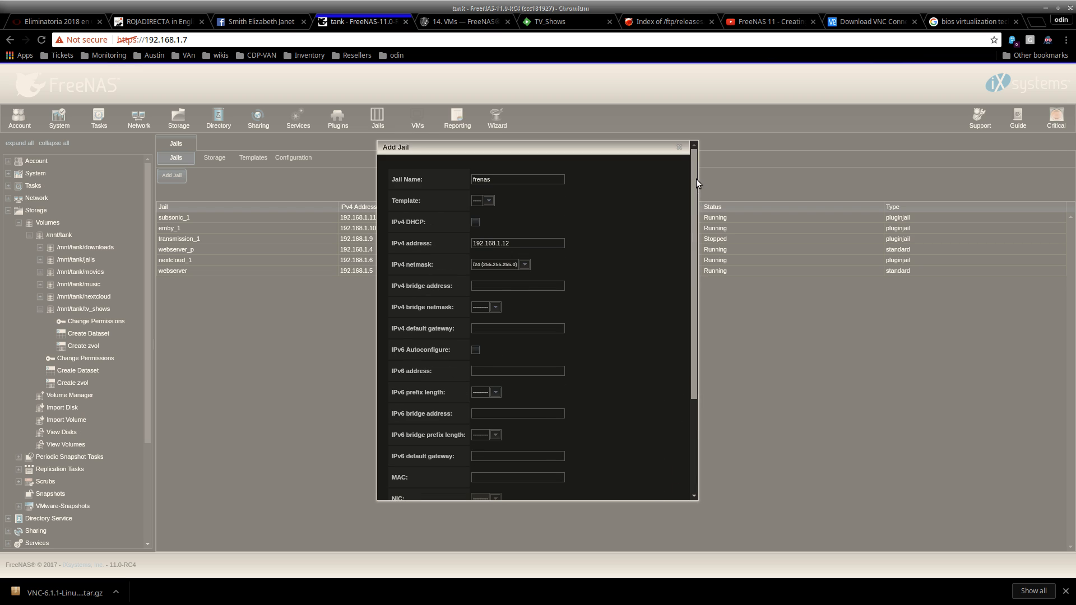
{"action": "left_click", "coordinate": [681, 149]}
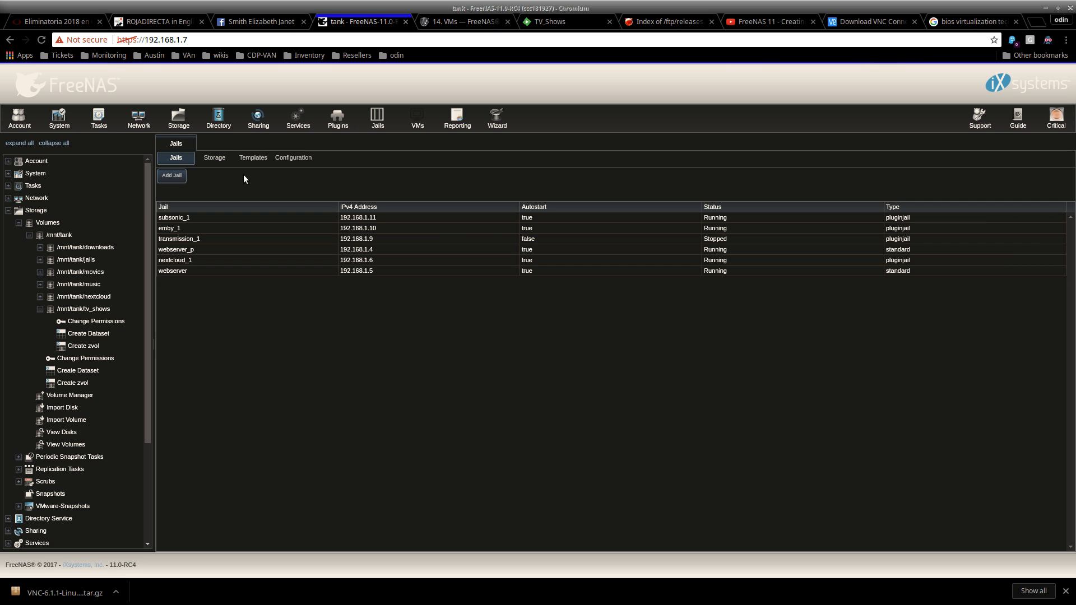
Step: Review the jail templates, storage mappings and basic jail configuration
{"action": "left_click", "coordinate": [252, 159]}
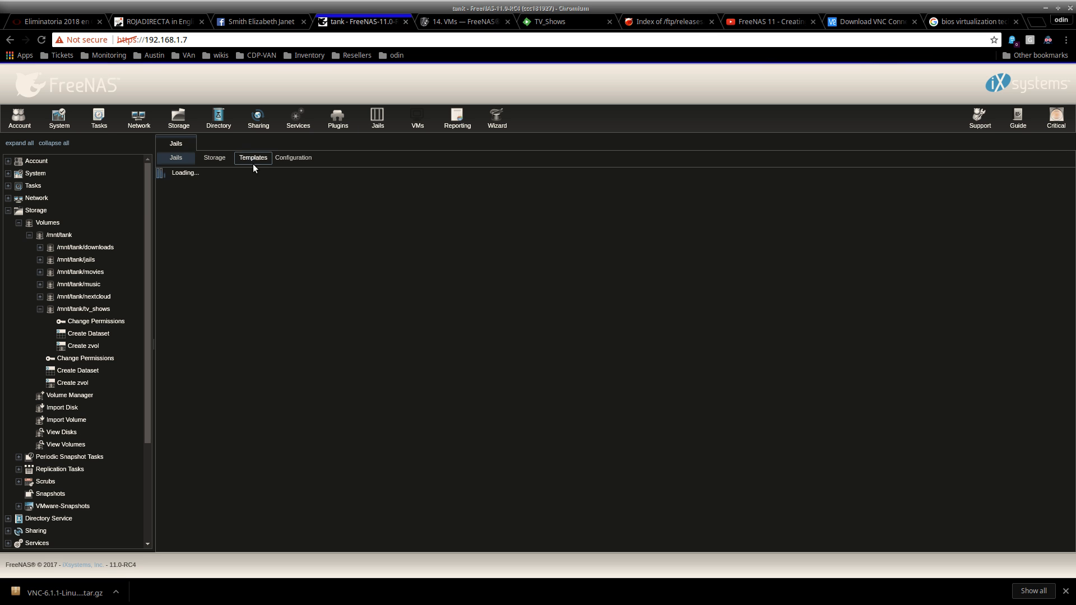
{"action": "left_click", "coordinate": [307, 160]}
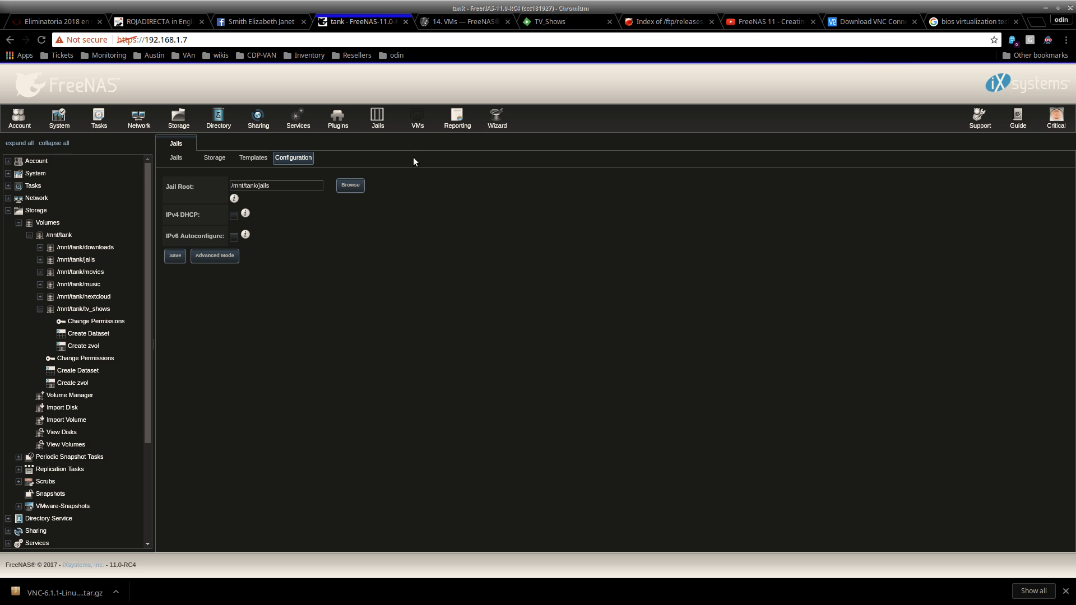
{"action": "left_click", "coordinate": [215, 158]}
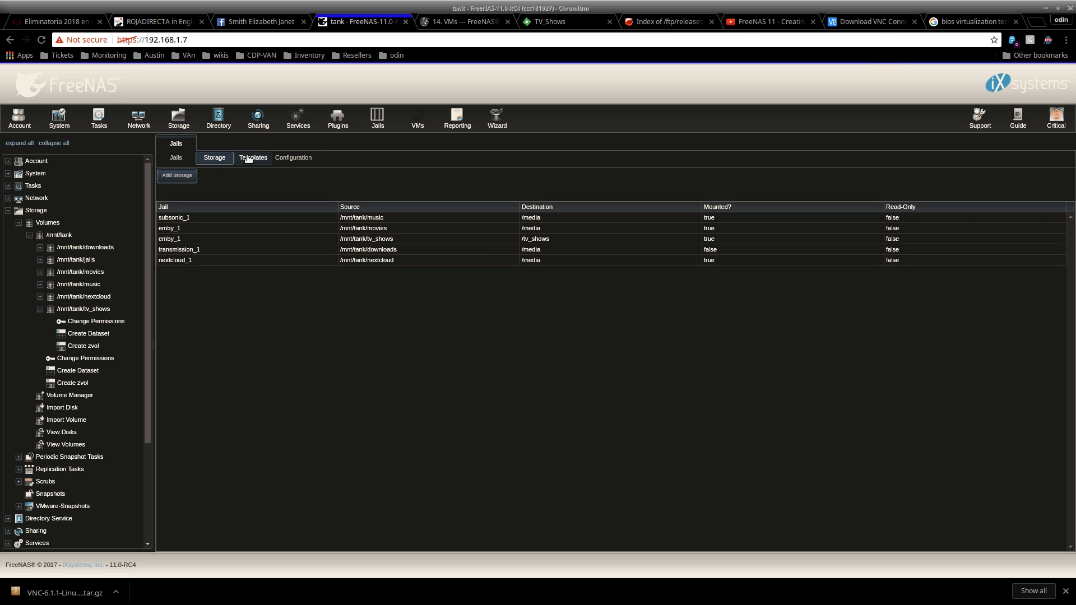
{"action": "left_click", "coordinate": [248, 159]}
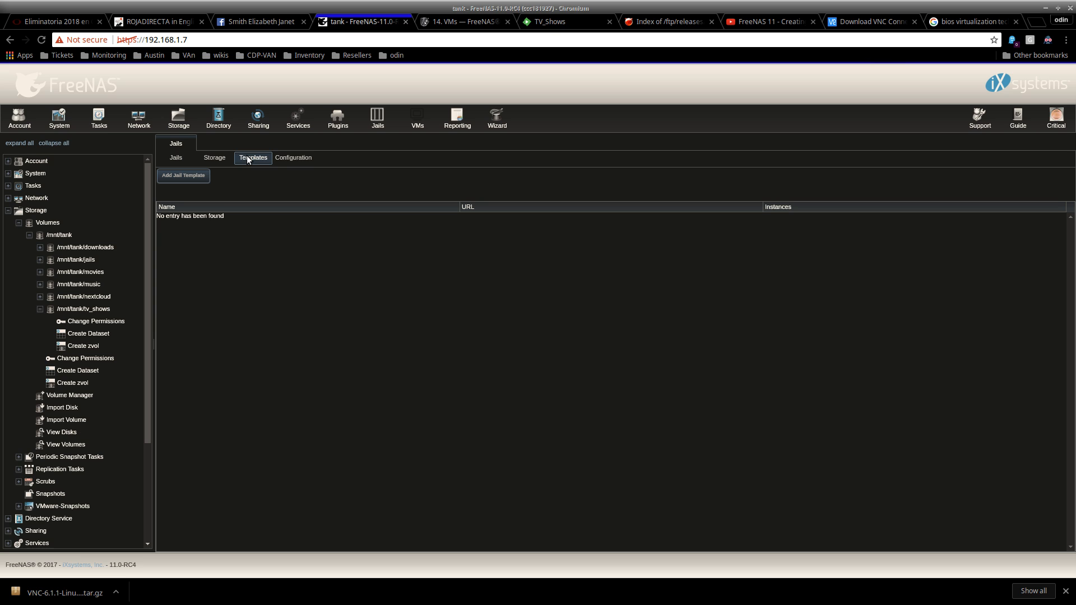
{"action": "left_click", "coordinate": [283, 158]}
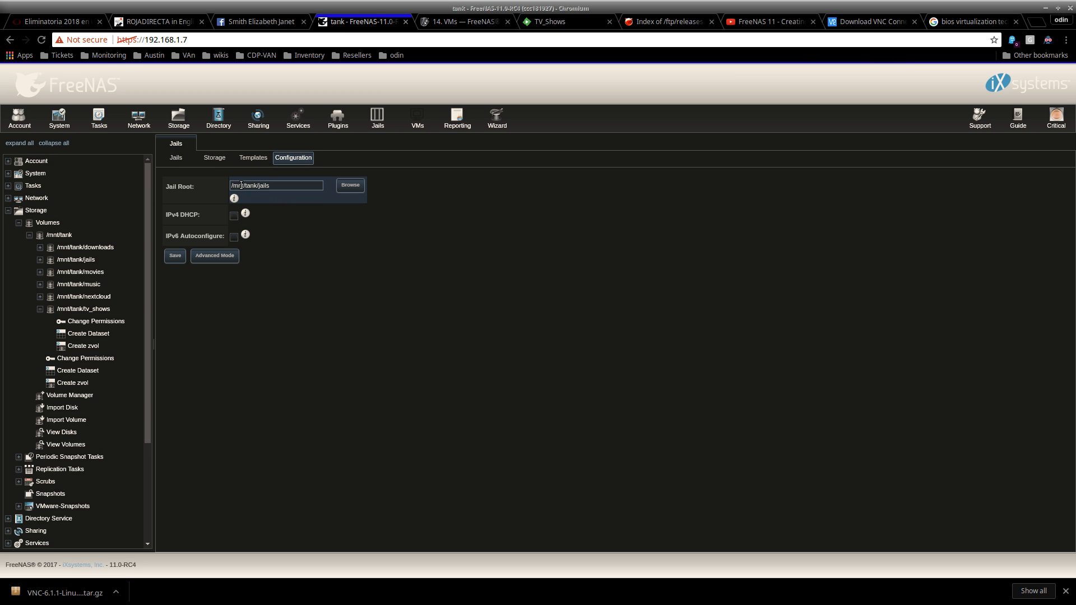
Step: Return to the jail list, check the advanced options for adding a jail again and close them without creating one
{"action": "left_click", "coordinate": [377, 119]}
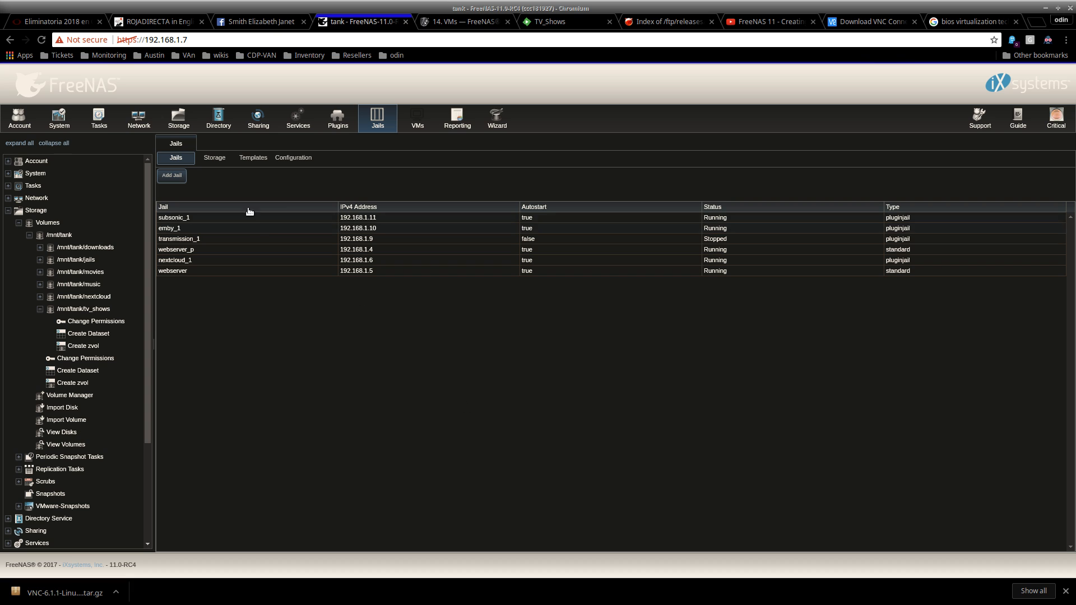
{"action": "left_click", "coordinate": [172, 176]}
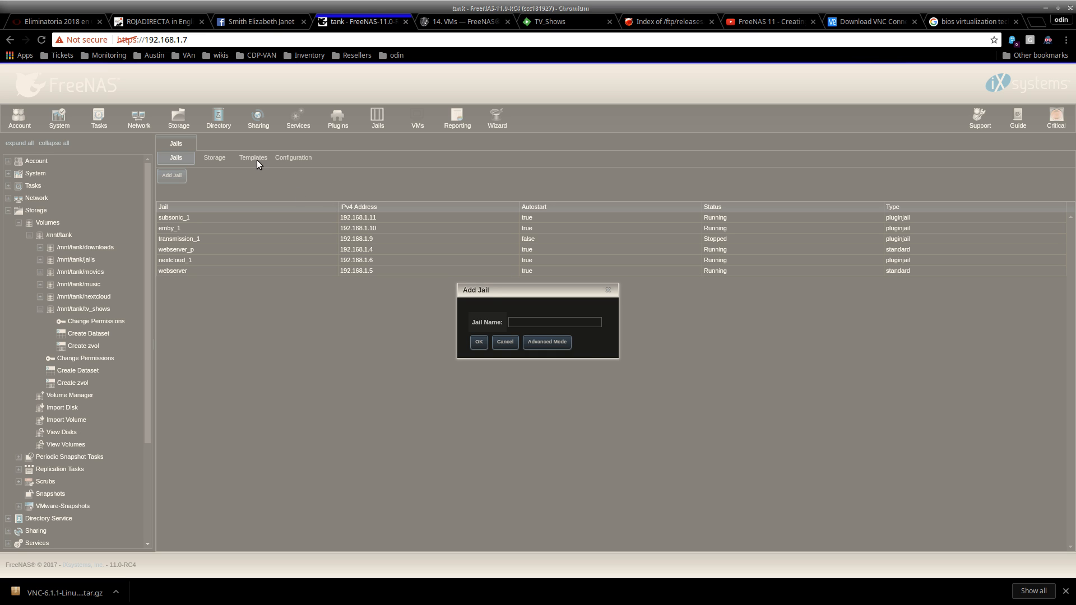
{"action": "left_click", "coordinate": [546, 341]}
{"action": "left_click_drag", "start_coordinate": [692, 332], "coordinate": [702, 217]}
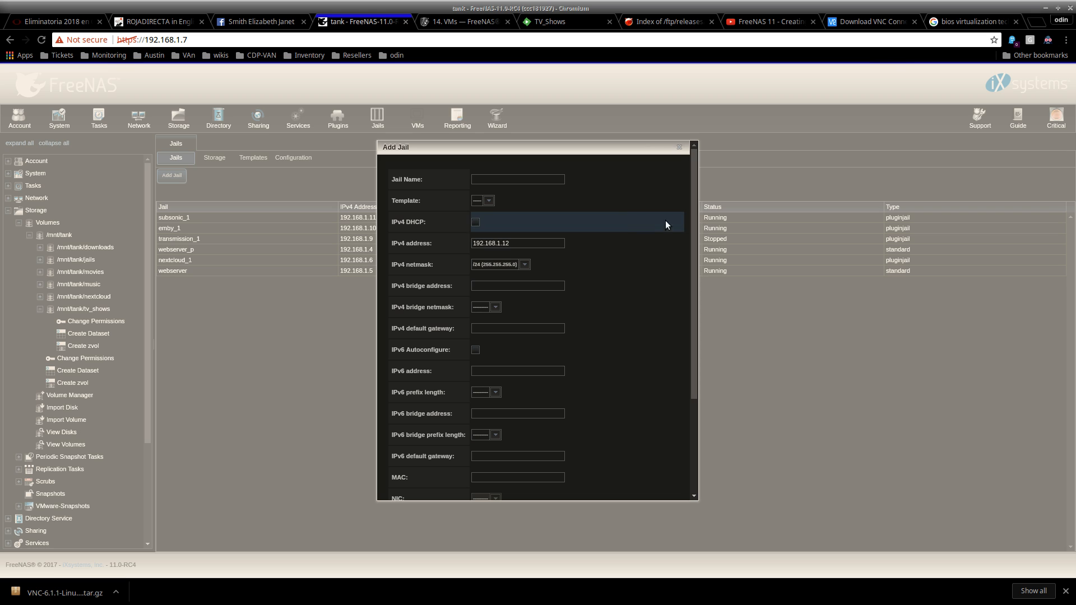
{"action": "left_click", "coordinate": [679, 147]}
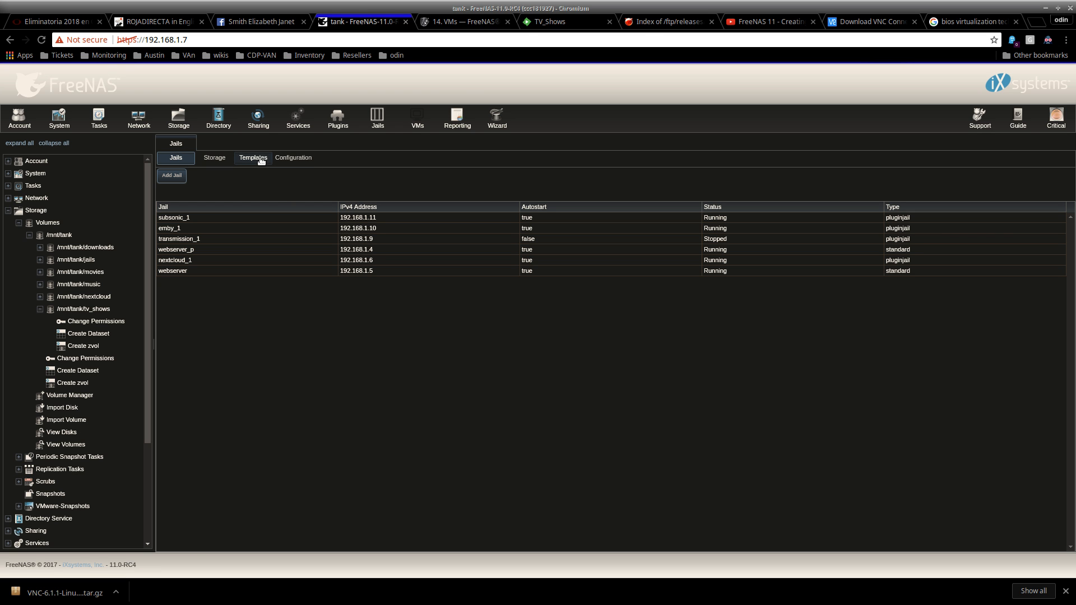
Step: Show the advanced jail configuration and copy the full Collection URL
{"action": "left_click", "coordinate": [283, 158]}
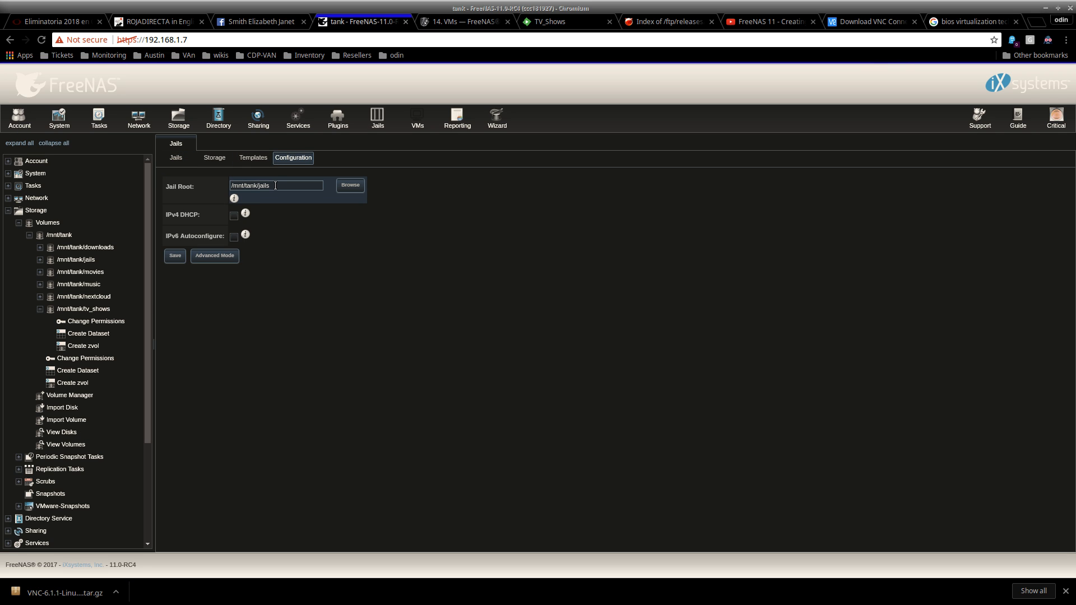
{"action": "left_click", "coordinate": [221, 256]}
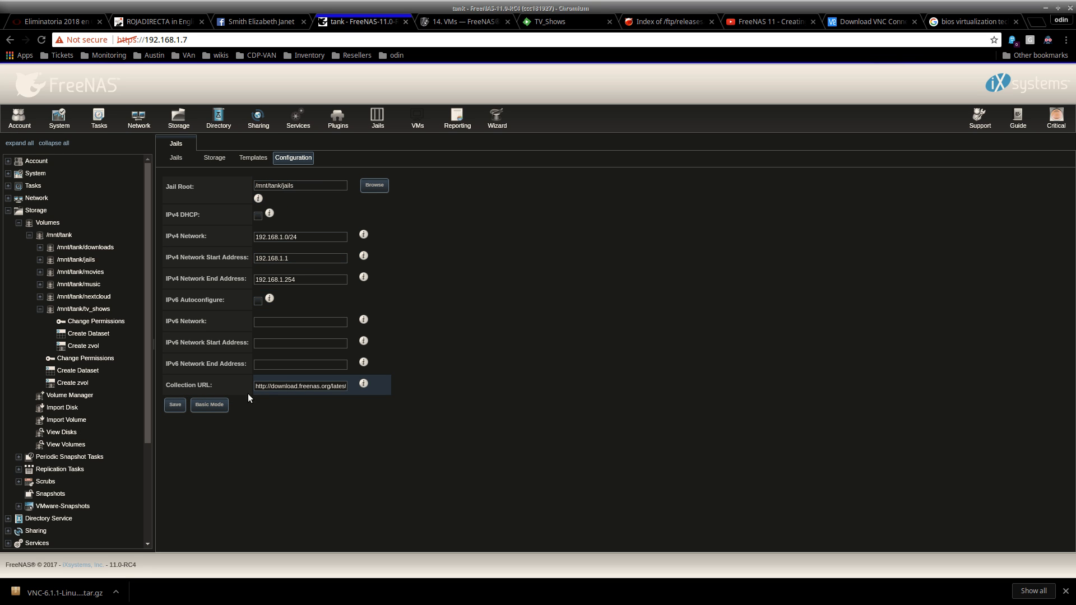
{"action": "left_click", "coordinate": [304, 389]}
{"action": "left_click_drag", "start_coordinate": [257, 386], "coordinate": [420, 389]}
{"action": "right_click", "coordinate": [314, 388]}
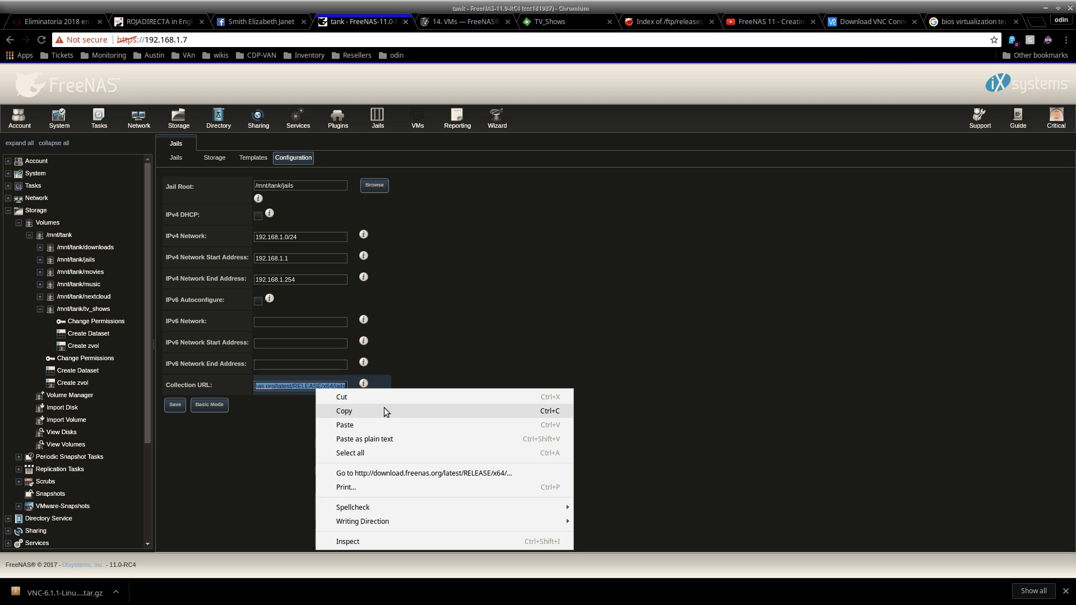
{"action": "left_click", "coordinate": [371, 411]}
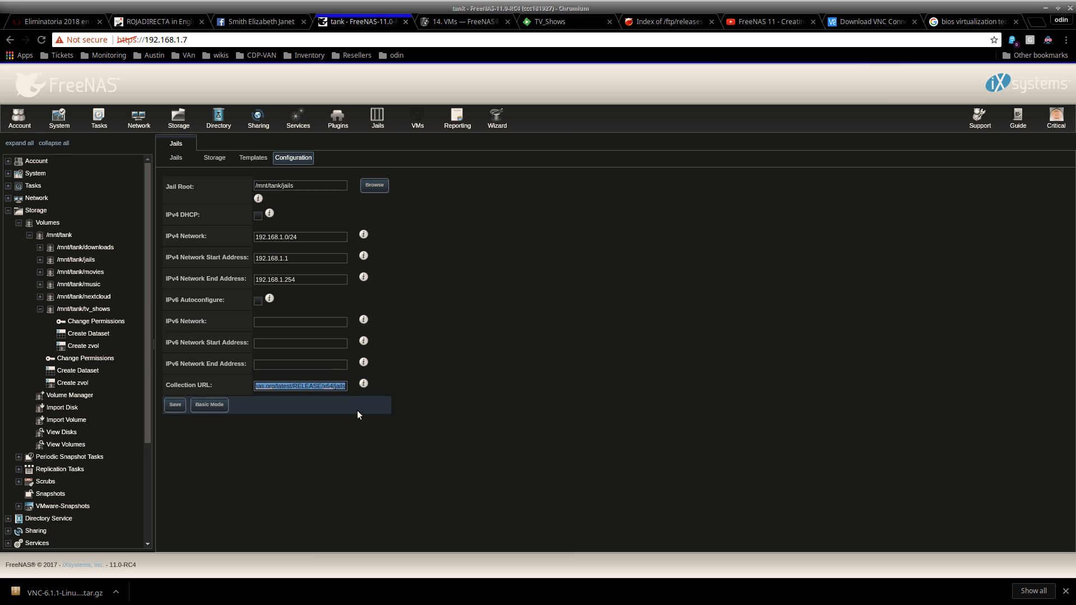
Step: Load the copied Collection URL in a new browser tab
{"action": "left_click", "coordinate": [1036, 22]}
{"action": "right_click", "coordinate": [335, 39]}
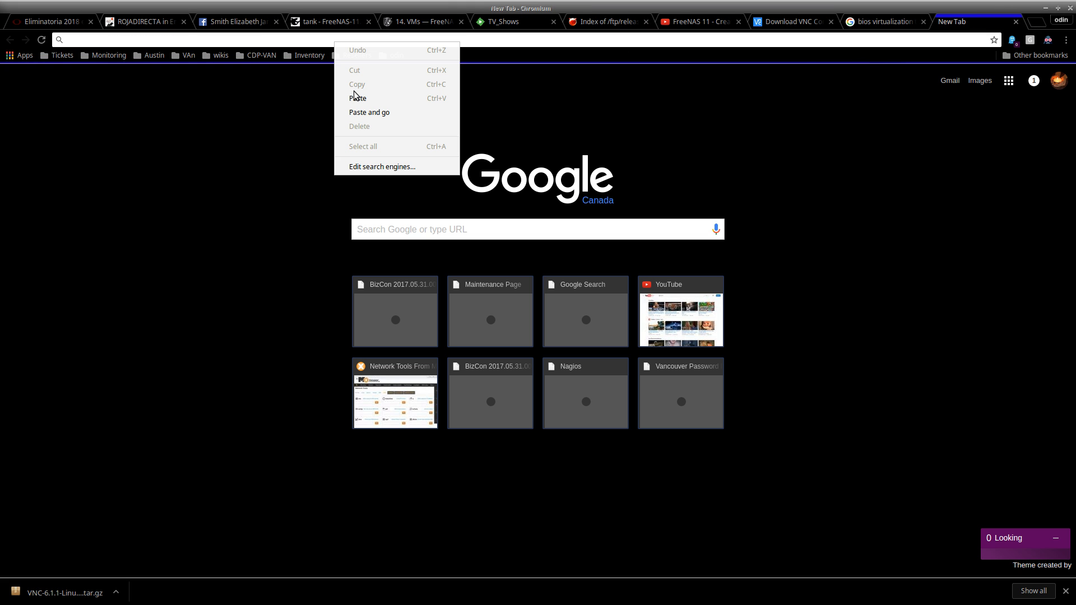
{"action": "left_click", "coordinate": [354, 92]}
{"action": "key", "text": "Return"}
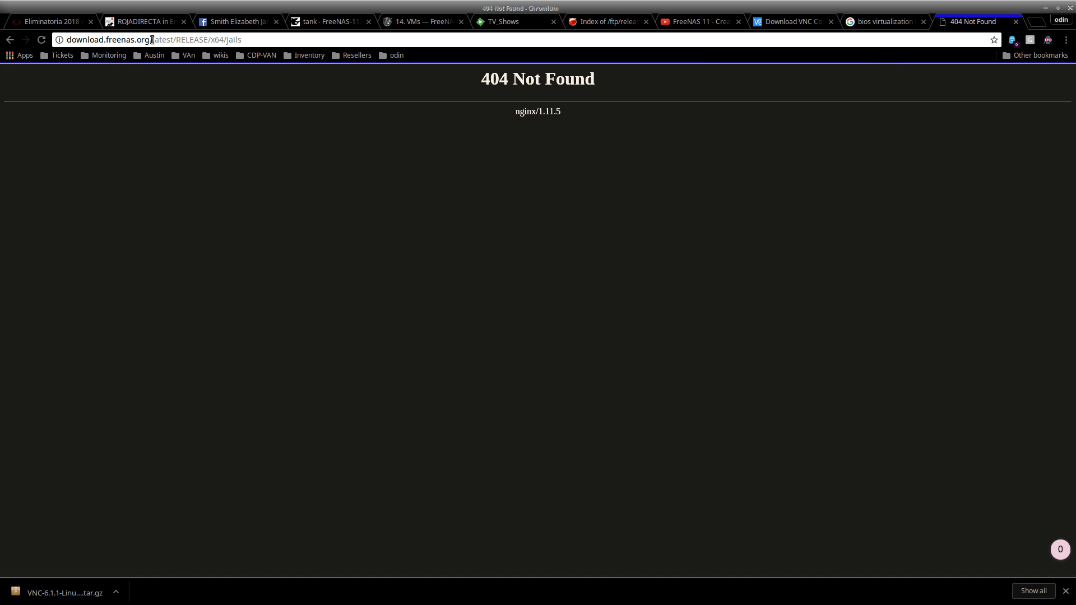
Step: Shorten the address to download.freenas.org/, try the latest entry in its index and return to the index
{"action": "left_click_drag", "start_coordinate": [152, 40], "coordinate": [432, 46]}
{"action": "key", "text": "BackSpace"}
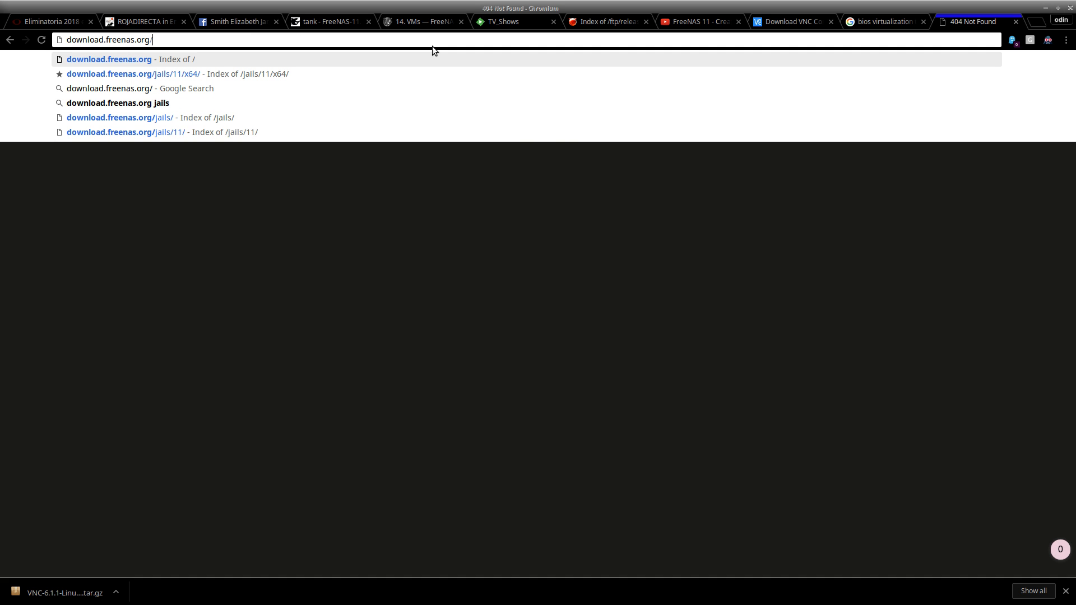
{"action": "key", "text": "Return"}
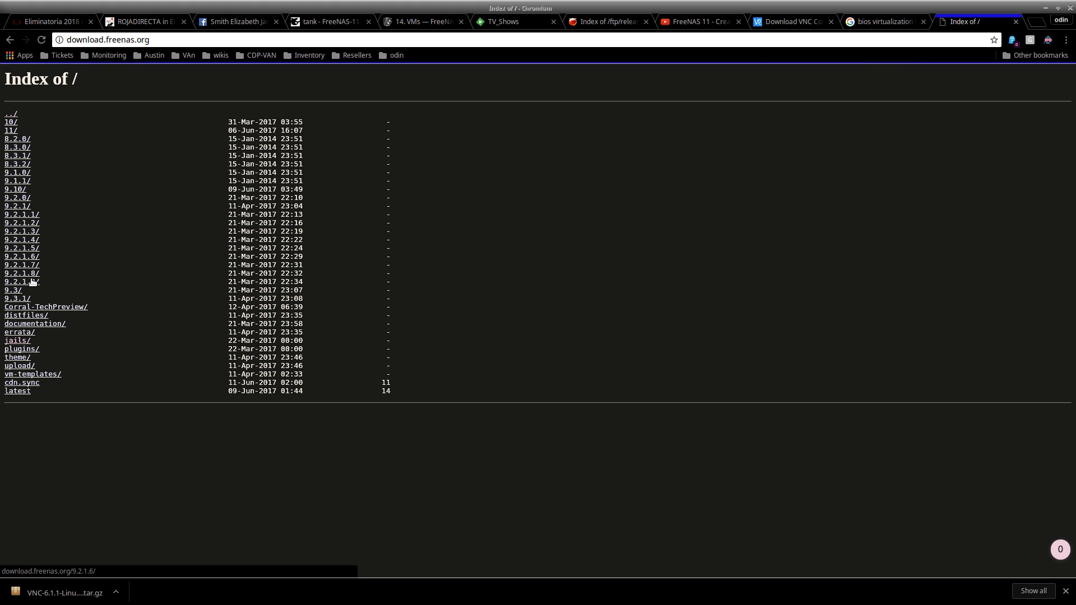
{"action": "left_click", "coordinate": [18, 391]}
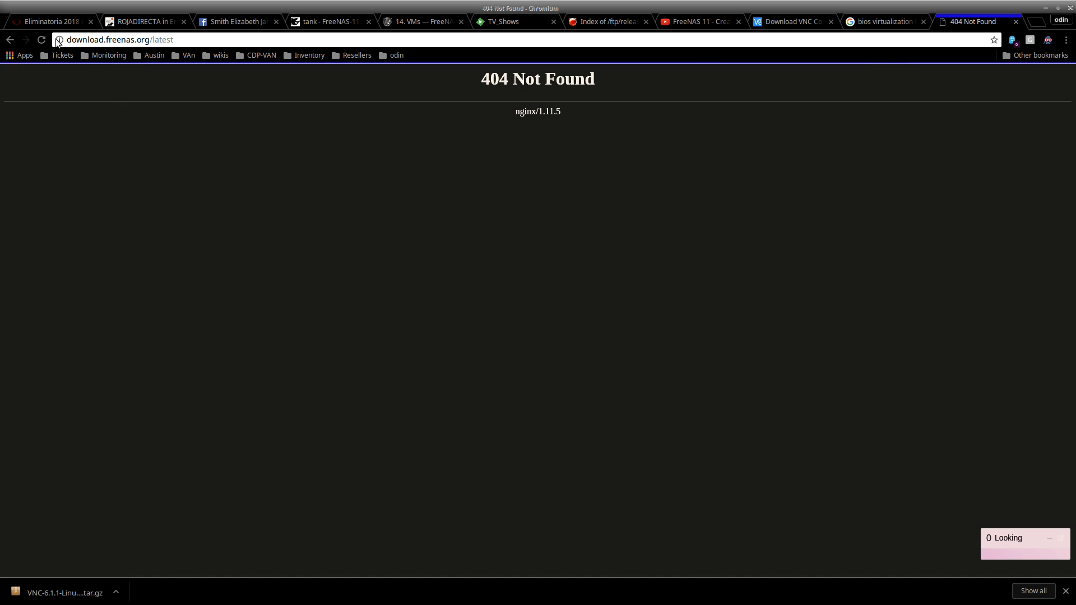
{"action": "left_click", "coordinate": [9, 40]}
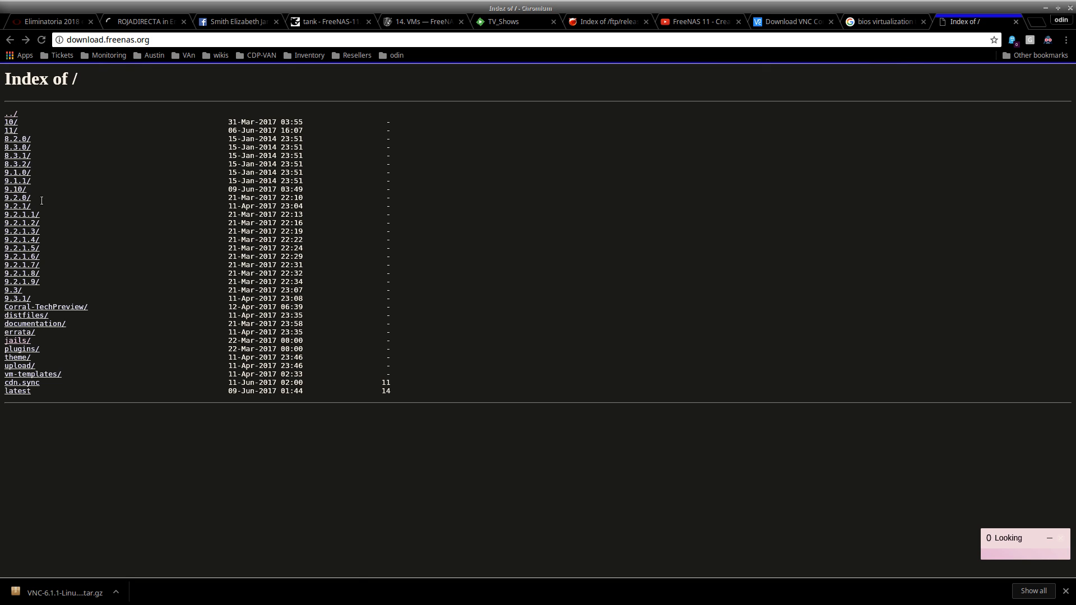
Step: Examine the contents of the 11/RC4/x64 directory on the FreeNAS download site and return to the RC4 directory
{"action": "left_click", "coordinate": [12, 130]}
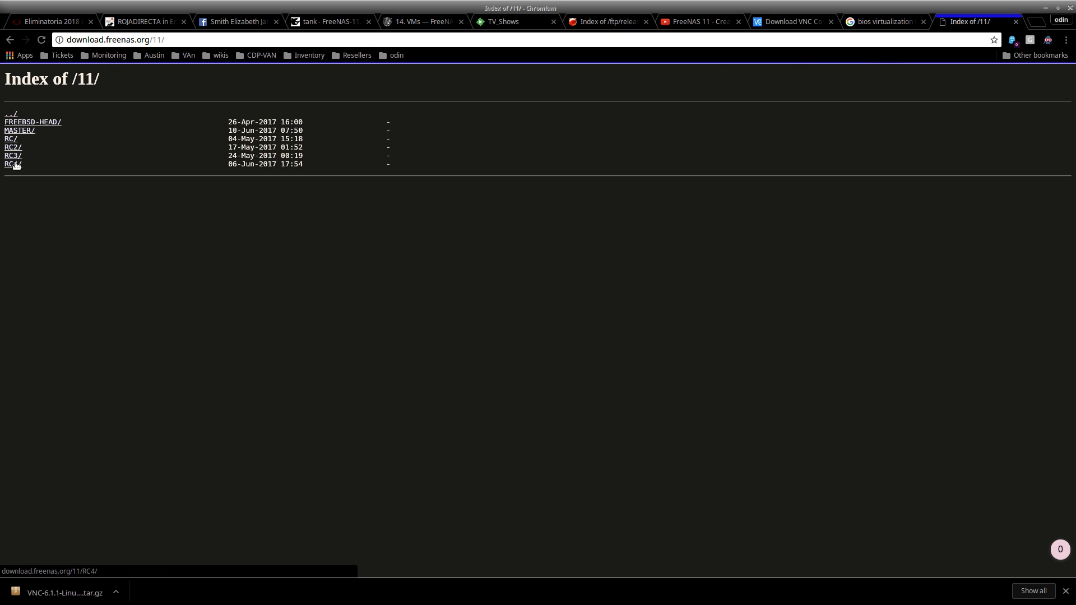
{"action": "left_click", "coordinate": [15, 164]}
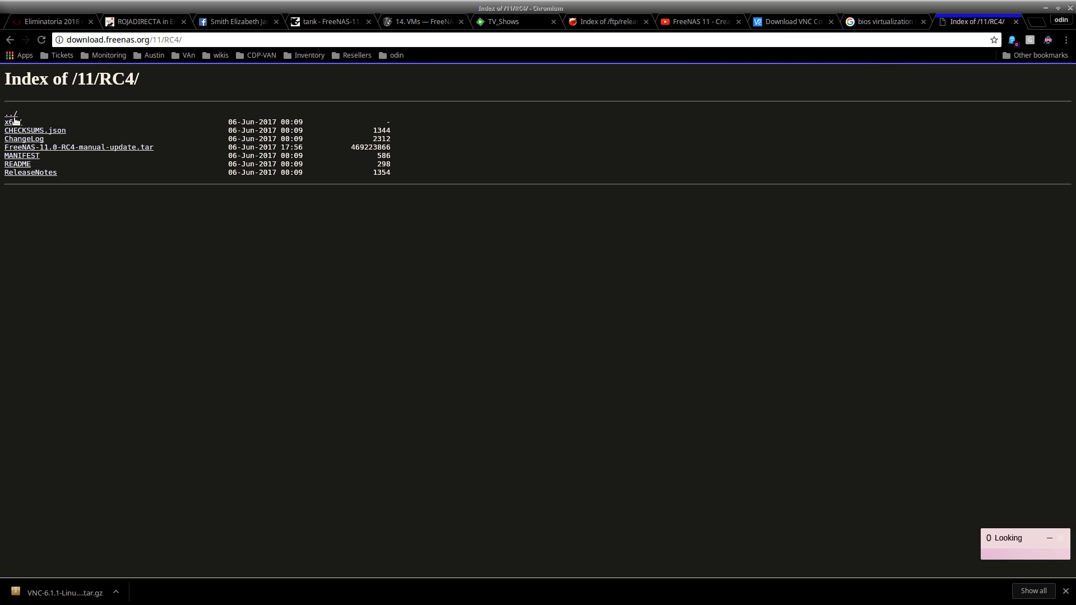
{"action": "left_click", "coordinate": [15, 121]}
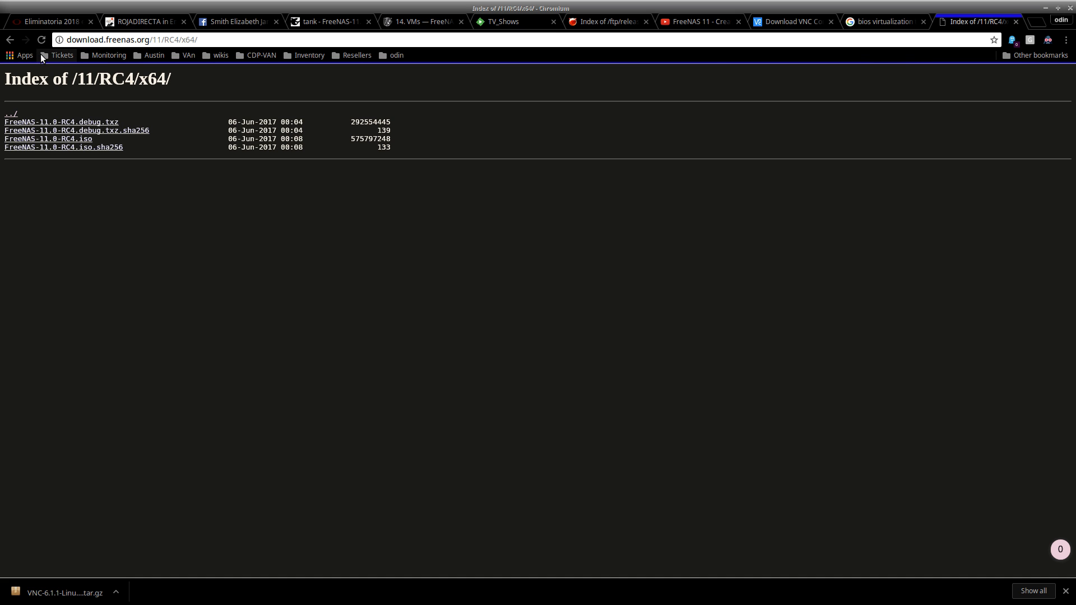
{"action": "left_click", "coordinate": [10, 40]}
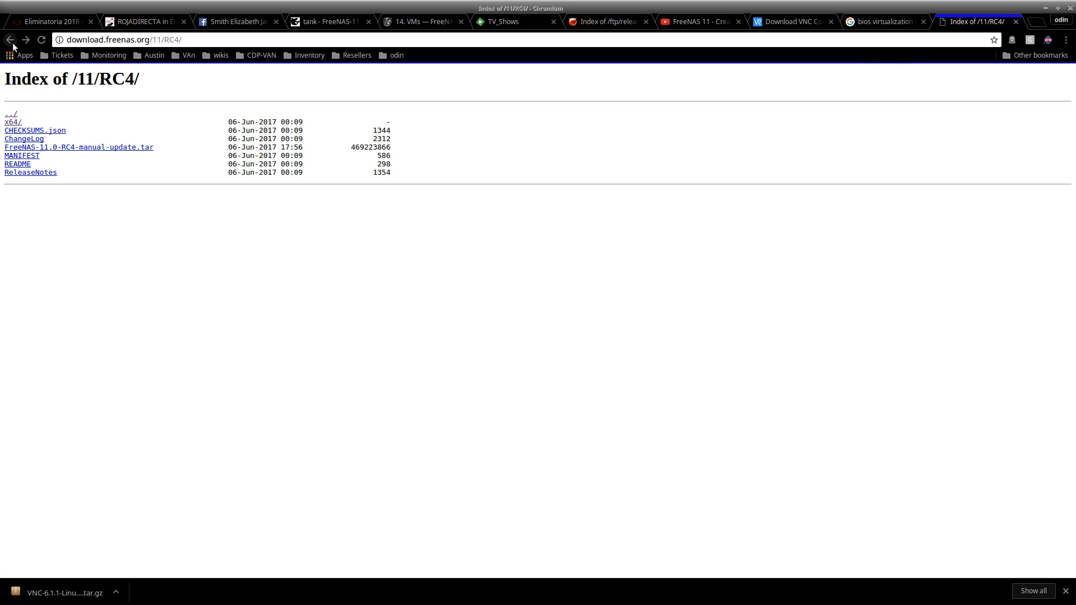
Step: Return to the root index of the FreeNAS download site and examine the files in the jails/11/x64 directory
{"action": "left_click", "coordinate": [11, 40]}
{"action": "left_click", "coordinate": [11, 41]}
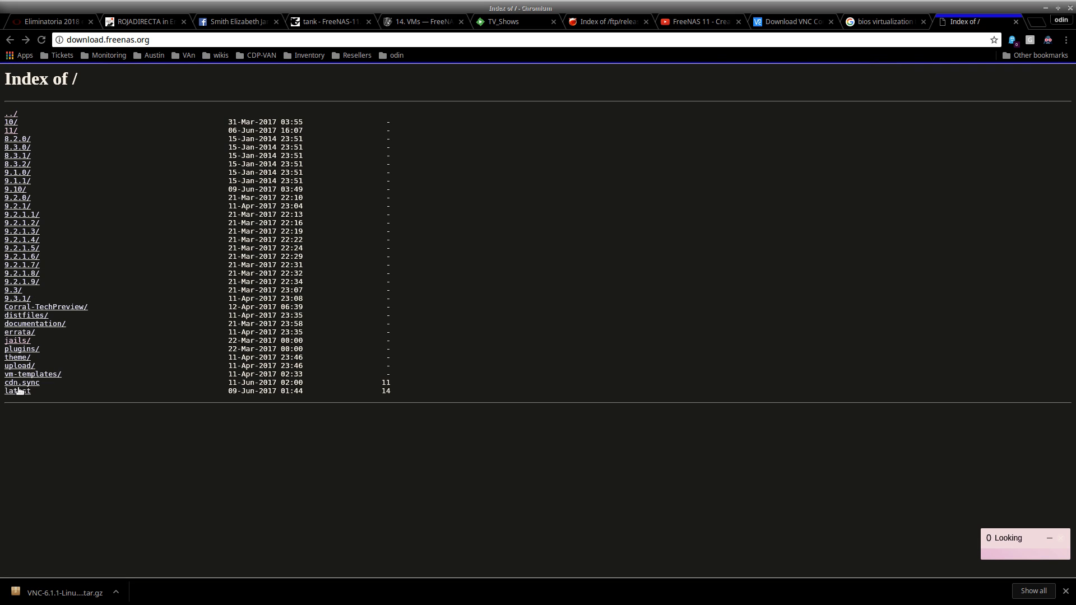
{"action": "left_click", "coordinate": [18, 342]}
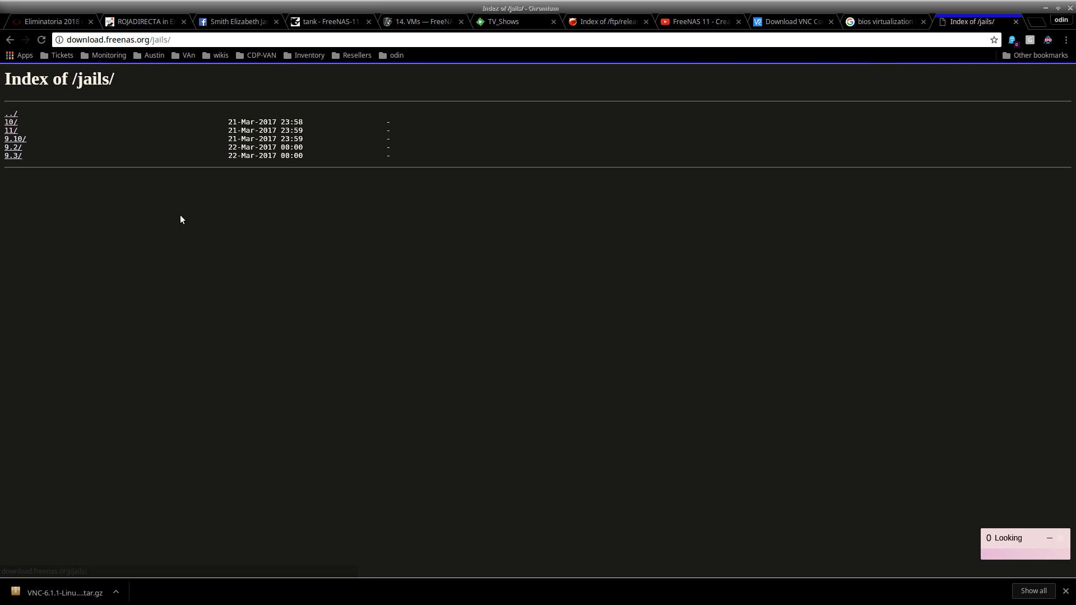
{"action": "left_click", "coordinate": [11, 131]}
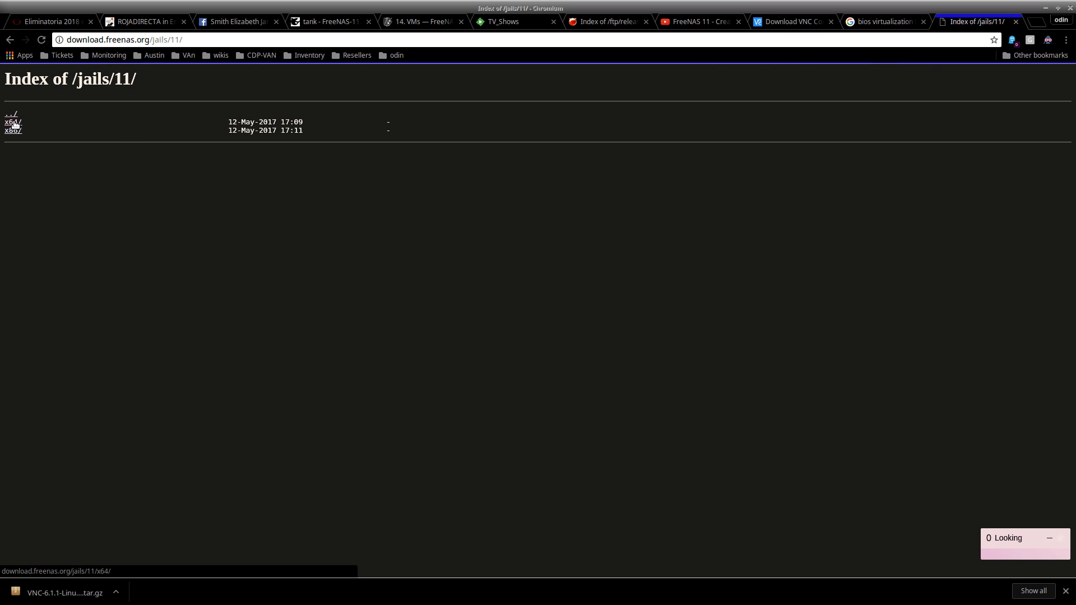
{"action": "left_click", "coordinate": [14, 122]}
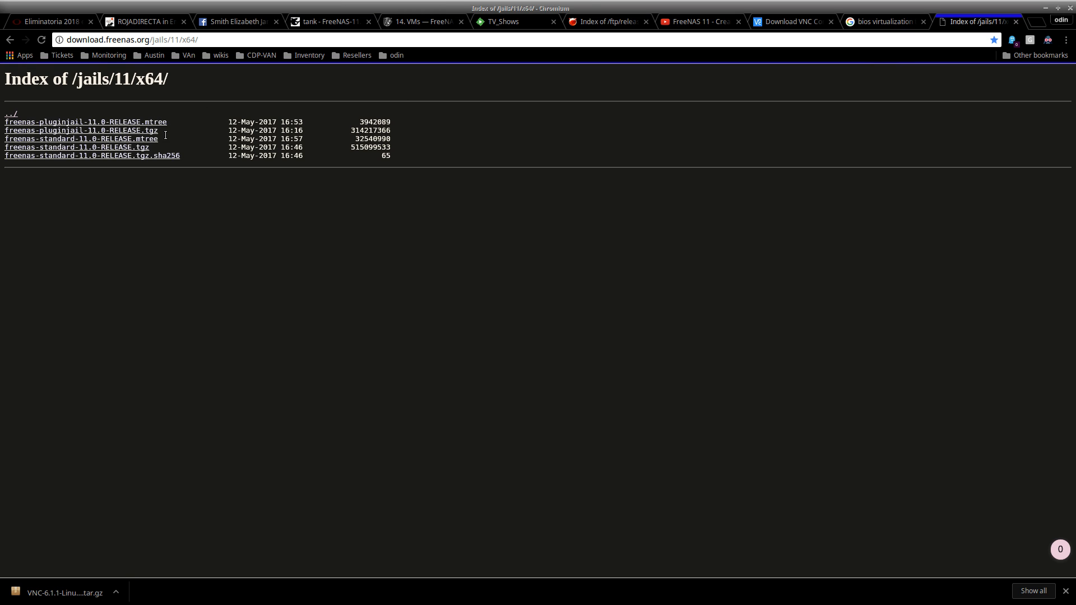
Step: Switch back to the FreeNAS interface, check the template choices in the advanced Add Jail form and close the form without adding a jail
{"action": "left_click", "coordinate": [321, 22]}
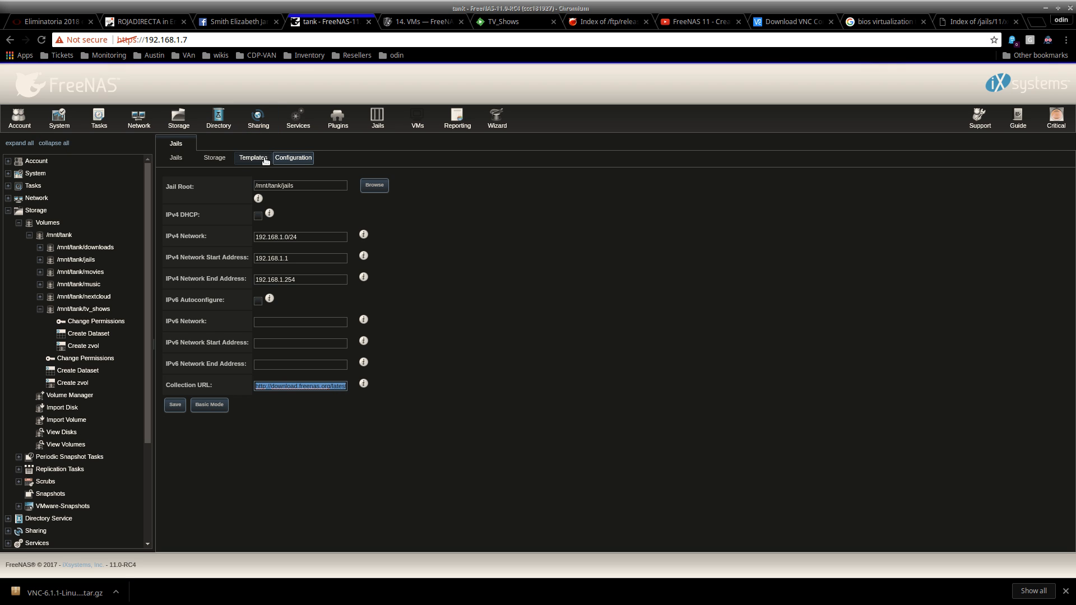
{"action": "left_click", "coordinate": [176, 158]}
{"action": "left_click", "coordinate": [171, 175]}
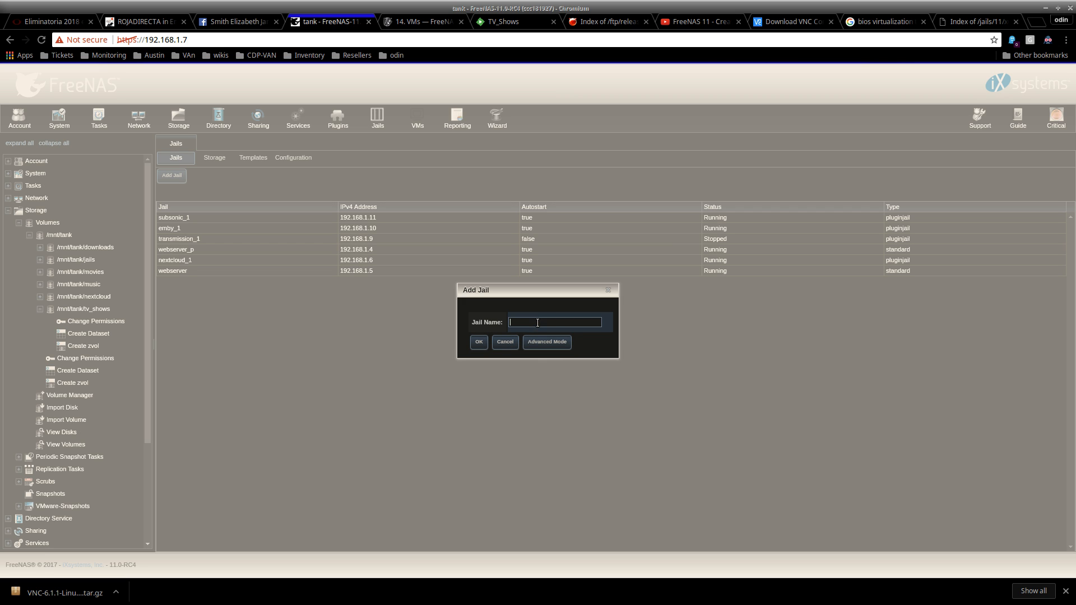
{"action": "left_click", "coordinate": [560, 344]}
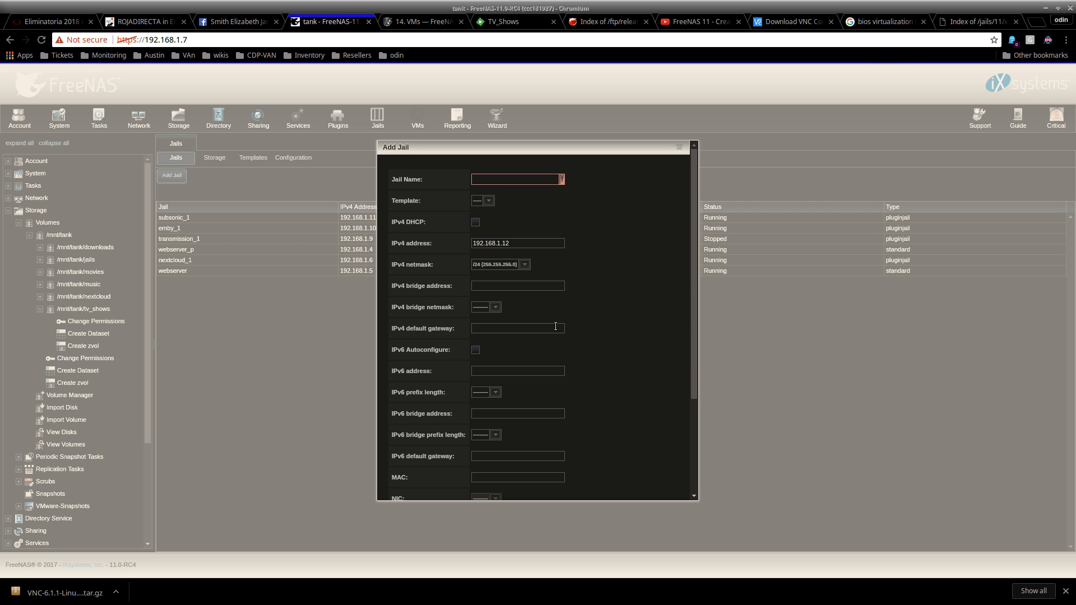
{"action": "left_click", "coordinate": [490, 203]}
{"action": "left_click", "coordinate": [679, 147]}
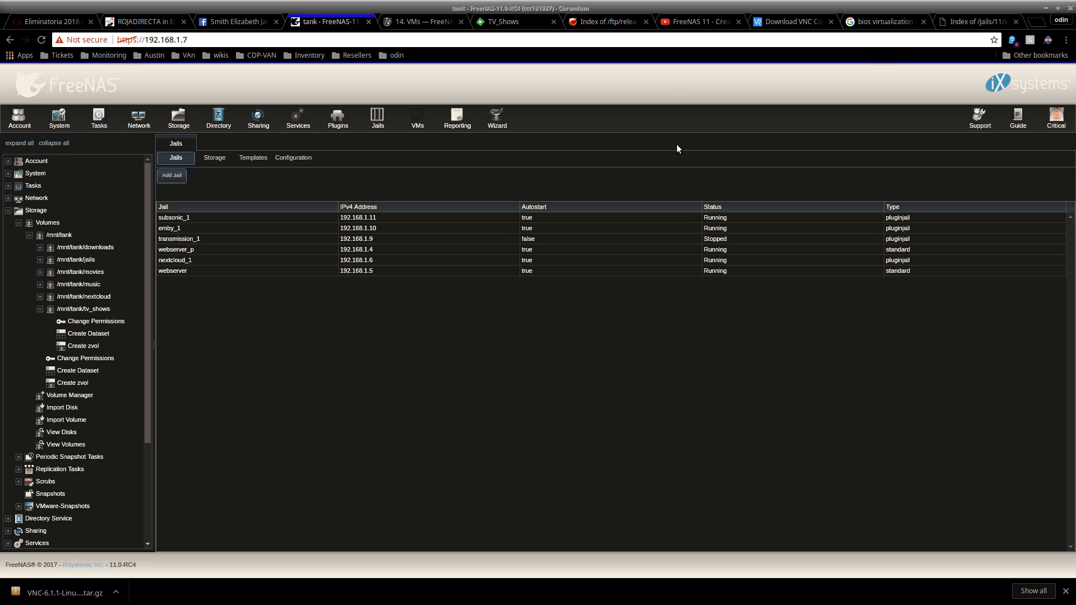
Step: Examine the jail templates list and the fields of the Add Jail Template form, and close the form without adding a template
{"action": "left_click", "coordinate": [253, 157]}
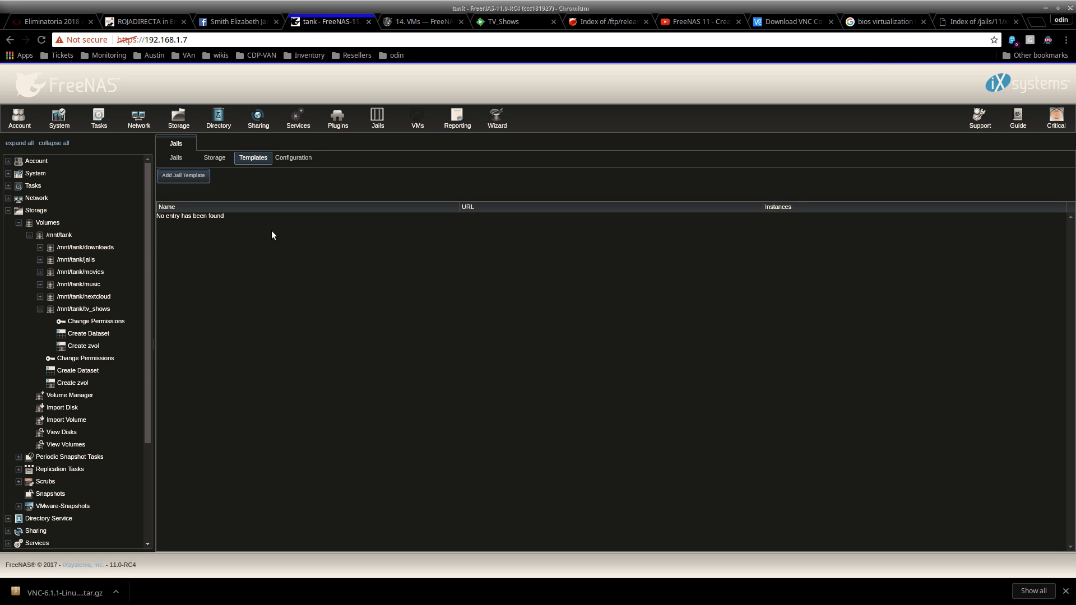
{"action": "left_click", "coordinate": [183, 175]}
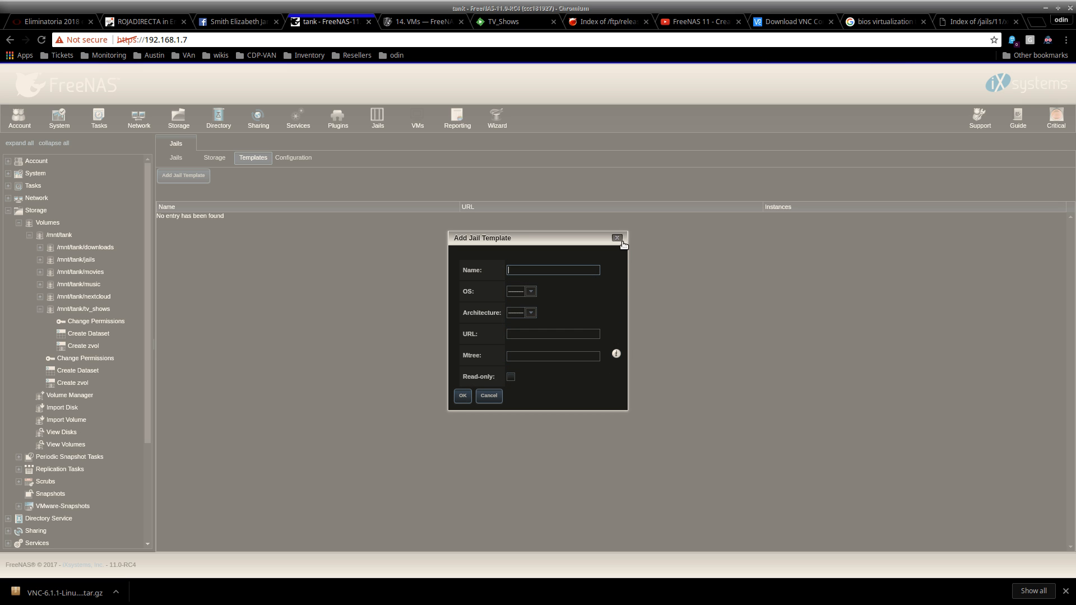
{"action": "key", "text": "Escape"}
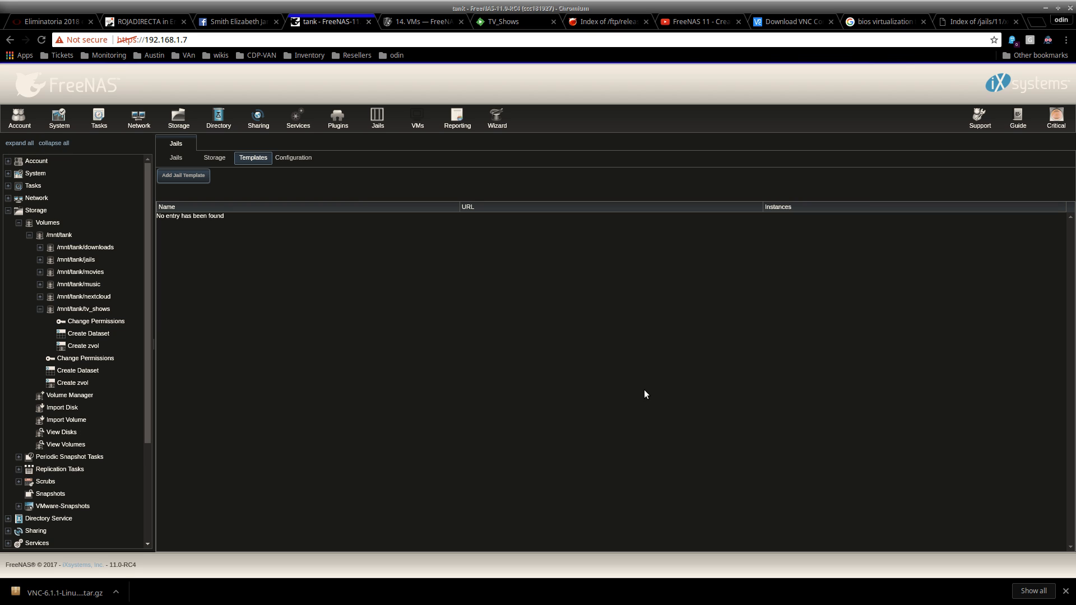